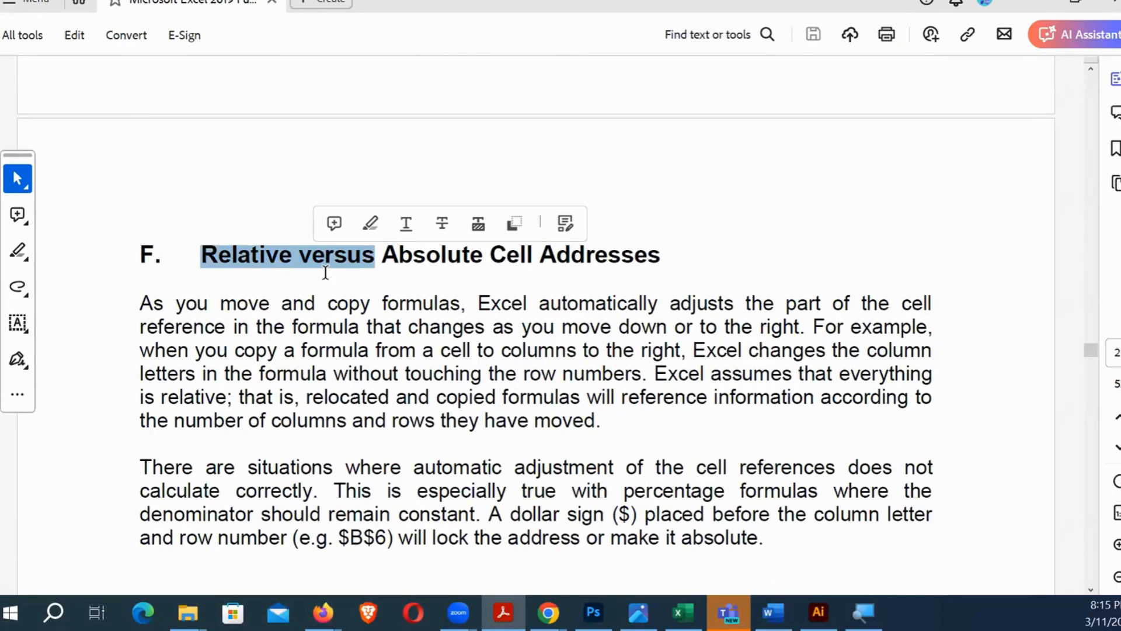
Read the section on relative versus absolute cell addresses in the PDF.
scroll(368, 399, "down", 5)
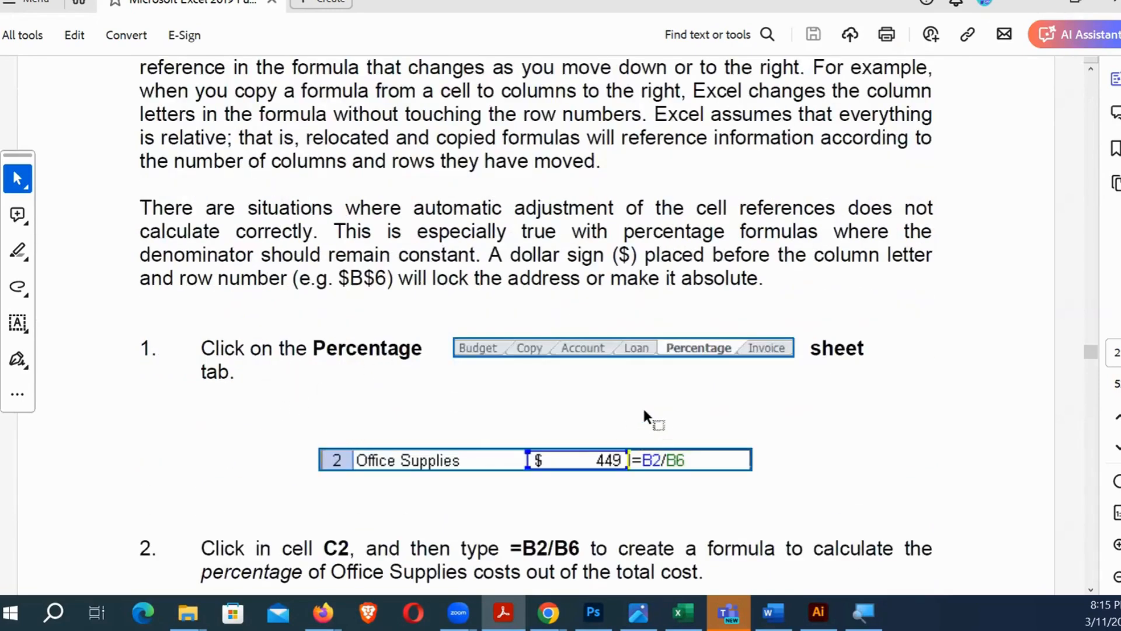
scroll(642, 405, "up", 1)
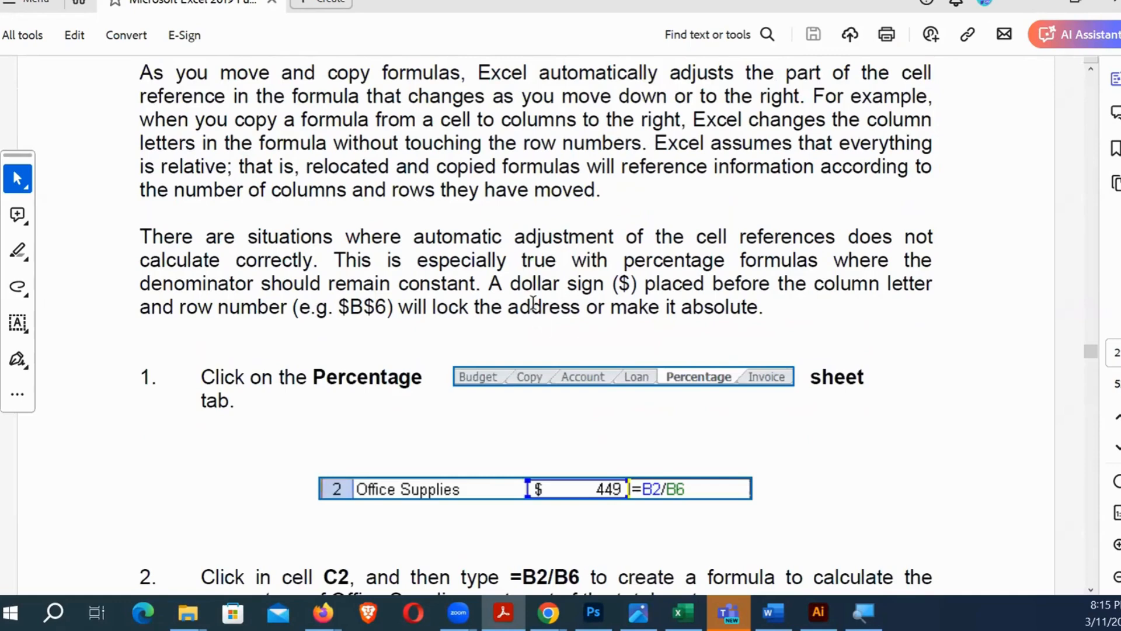
Switch to Excel, clear all the data on Sheet2 and return to cell A1.
key("alt+Tab")
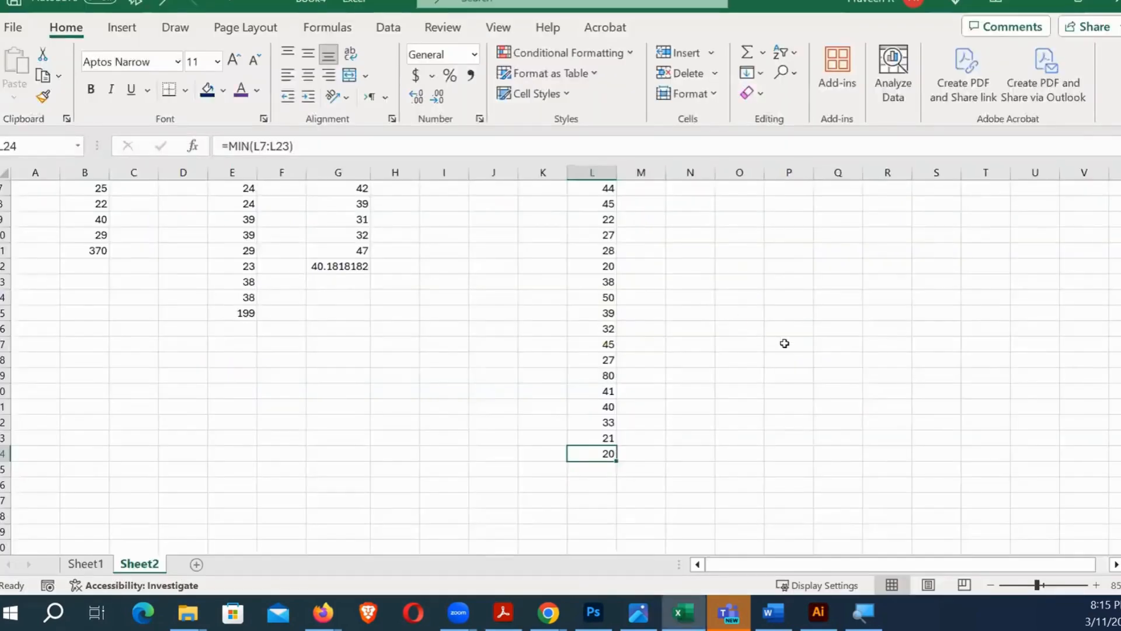
scroll(801, 348, "up", 3, "ctrl")
scroll(801, 349, "up", 3)
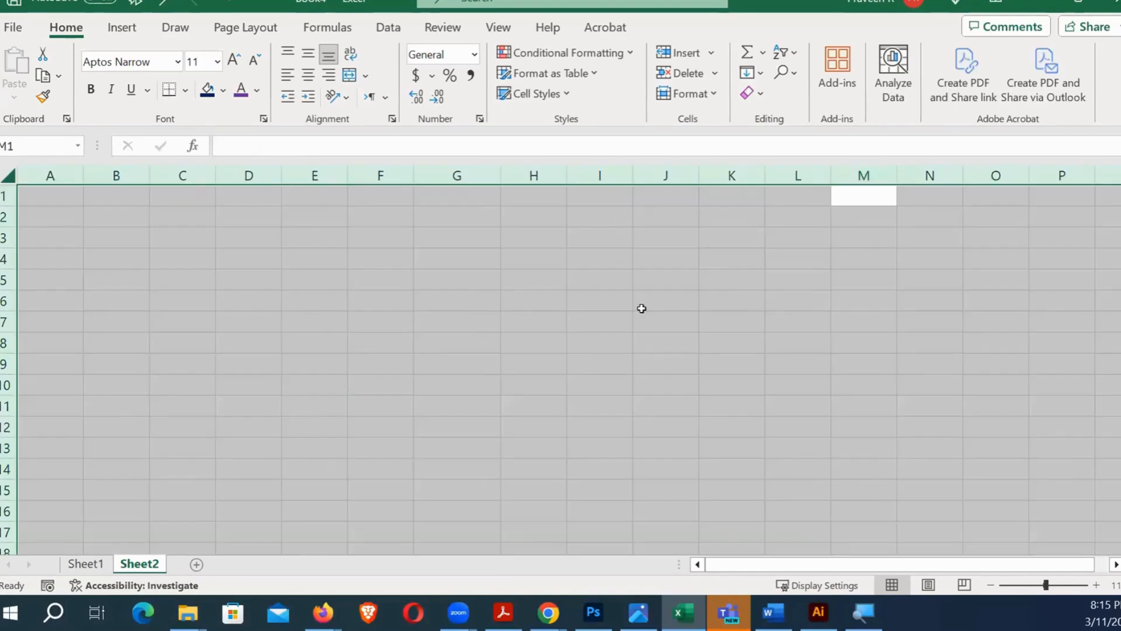
scroll(432, 280, "up", 2, "ctrl")
left_click(409, 260)
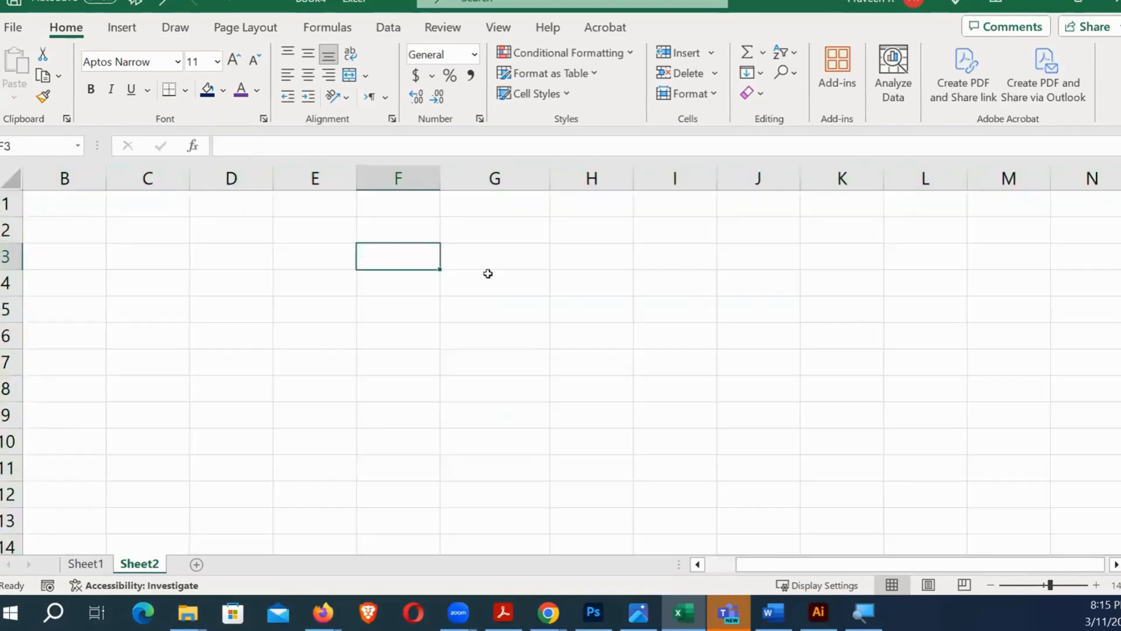
key("ctrl+Home")
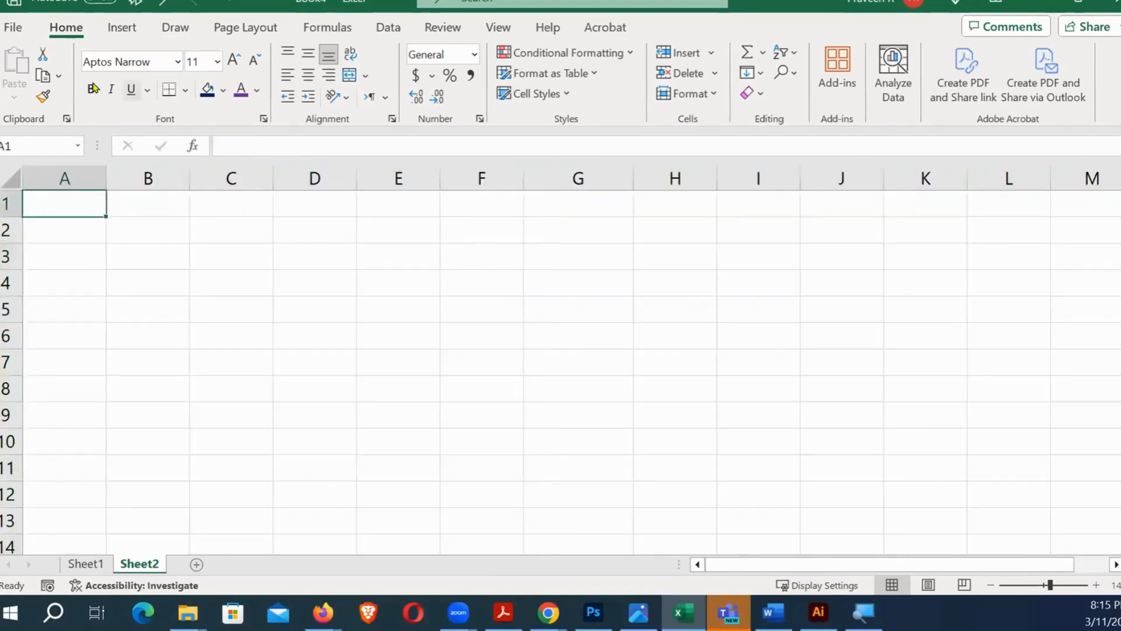
Create a new workbook from the Loan amortization schedule template.
left_click(14, 29)
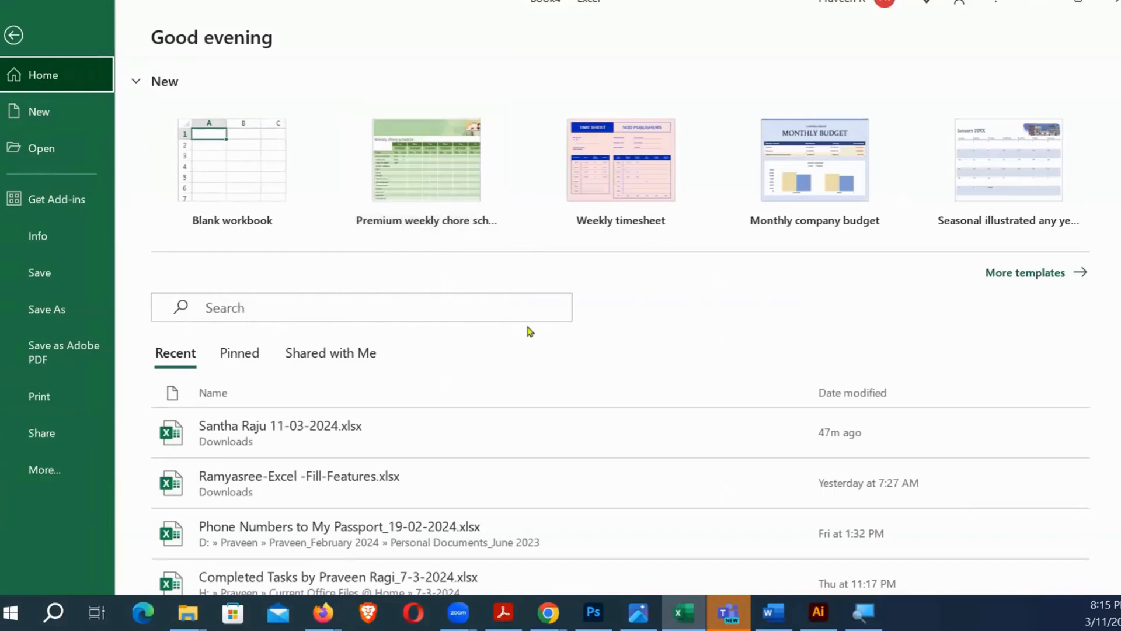
left_click(1025, 275)
scroll(666, 356, "down", 2)
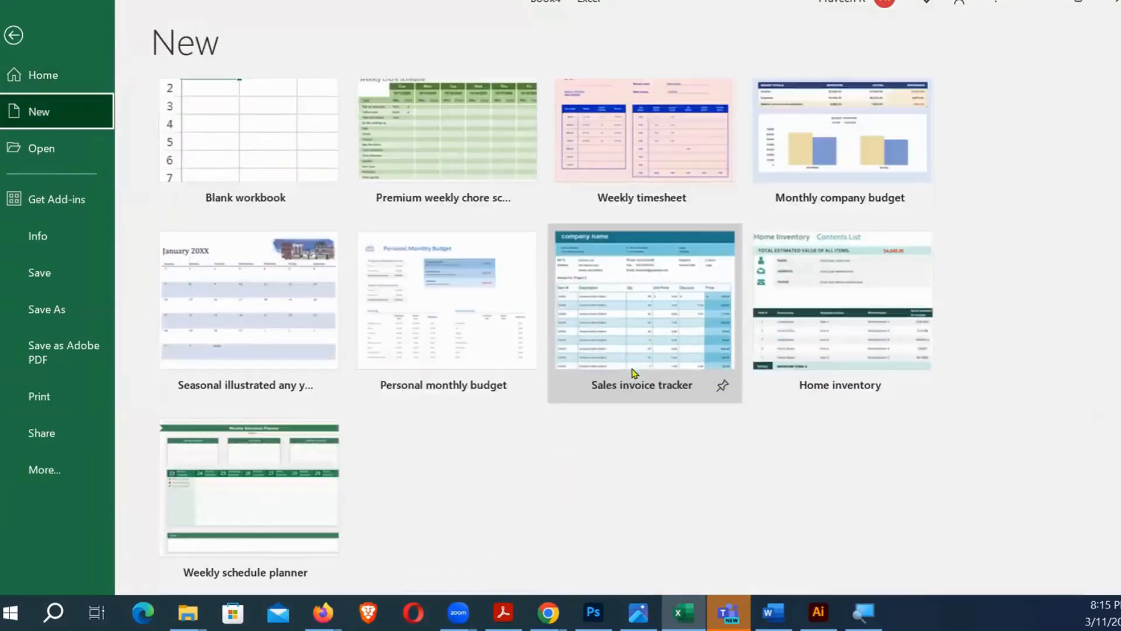
scroll(711, 396, "down", 10)
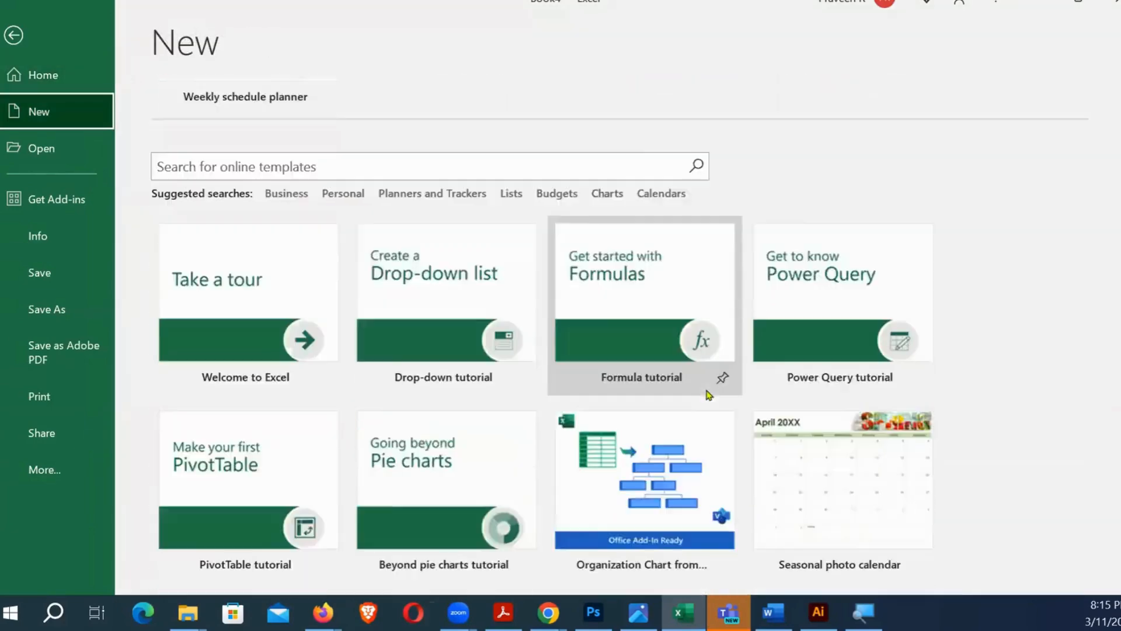
scroll(708, 395, "down", 6)
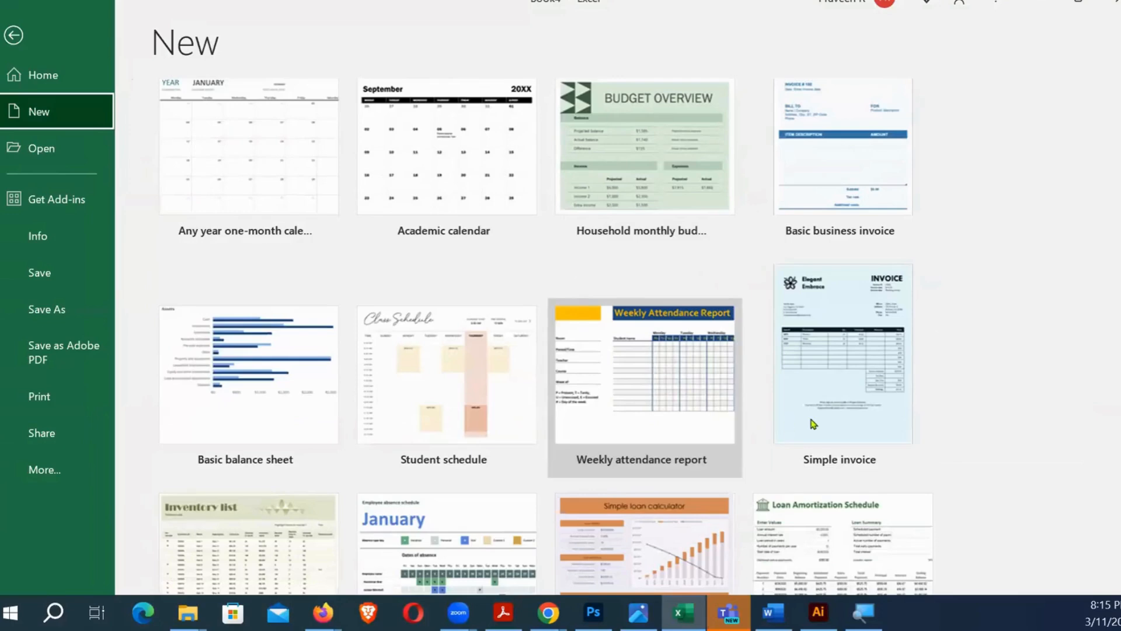
scroll(737, 414, "down", 1)
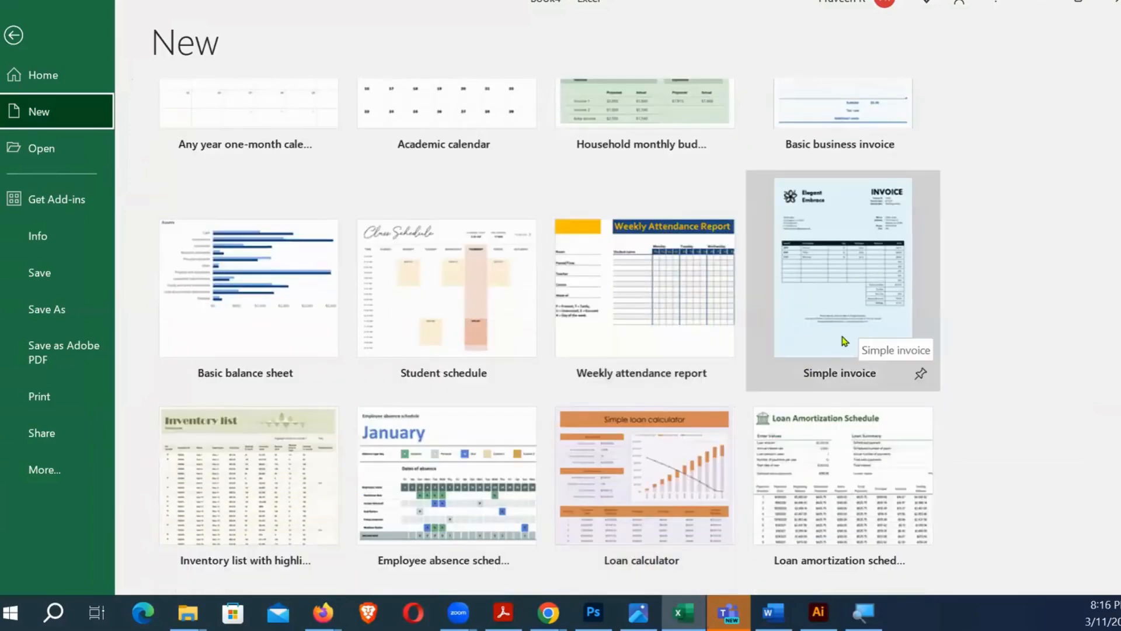
scroll(841, 351, "down", 2)
scroll(850, 417, "down", 1)
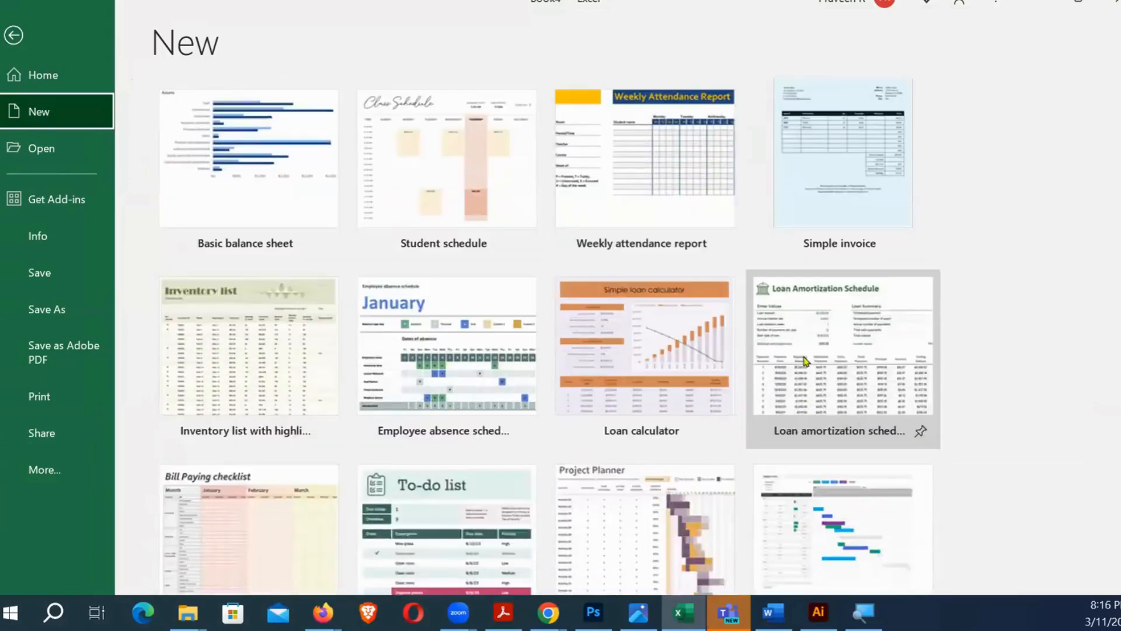
left_click(833, 354)
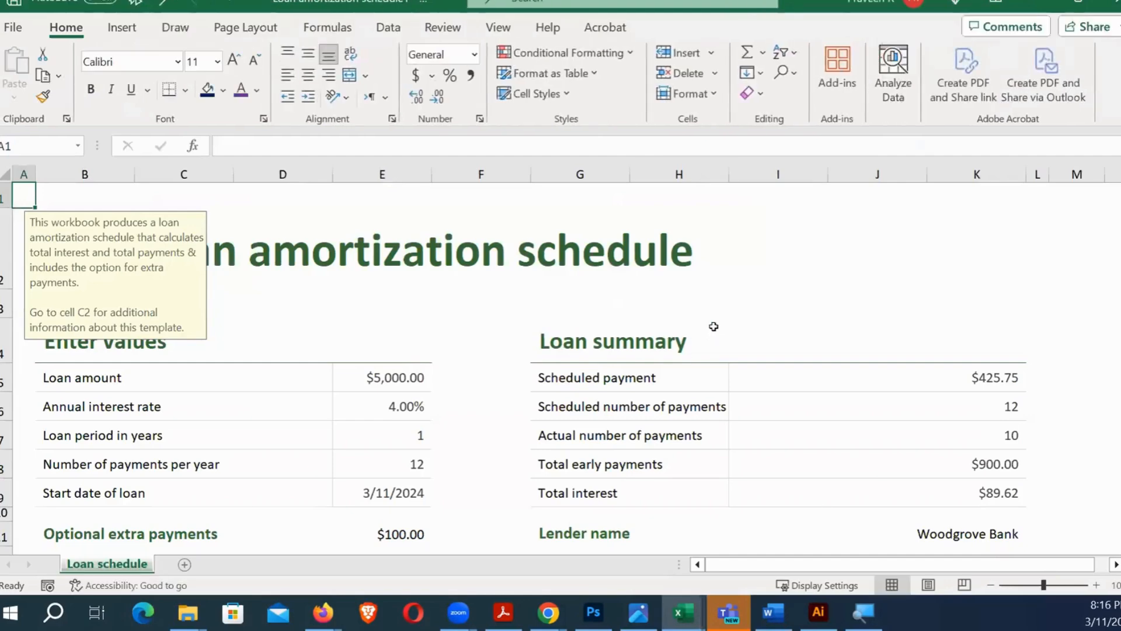
Copy the Payment date, Beginning balance and Scheduled payment columns with their headings, C13:E23, into a new sheet starting at A1.
scroll(713, 328, "down", 5)
scroll(719, 333, "up", 2)
scroll(723, 335, "down", 1, "ctrl")
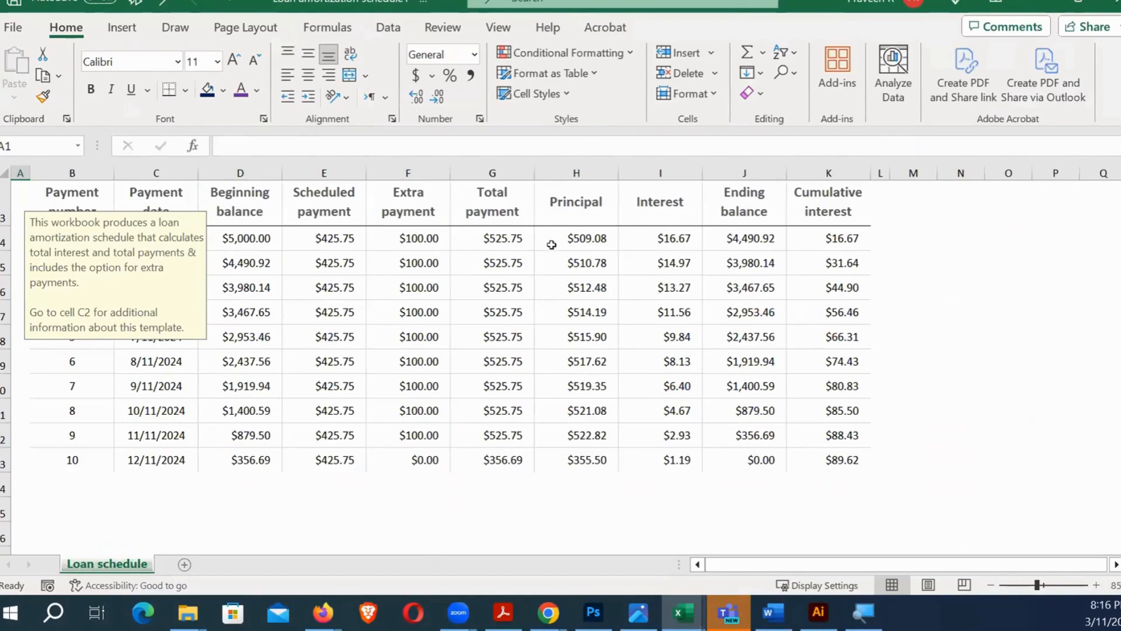
scroll(550, 245, "up", 2)
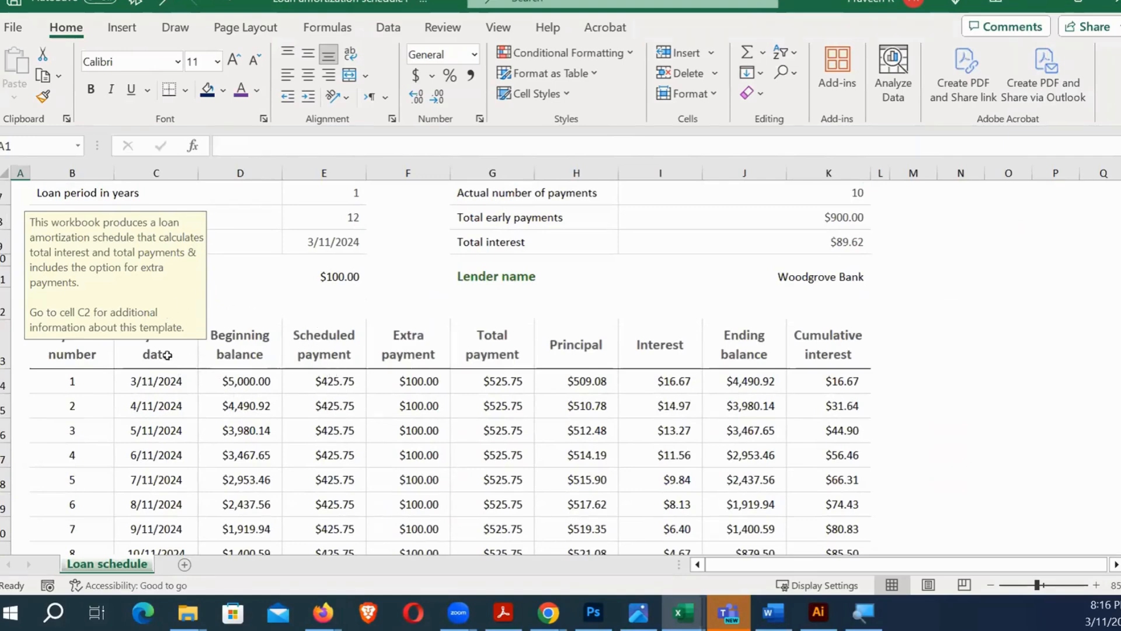
left_click_drag(166, 355, 303, 481)
scroll(303, 480, "down", 2)
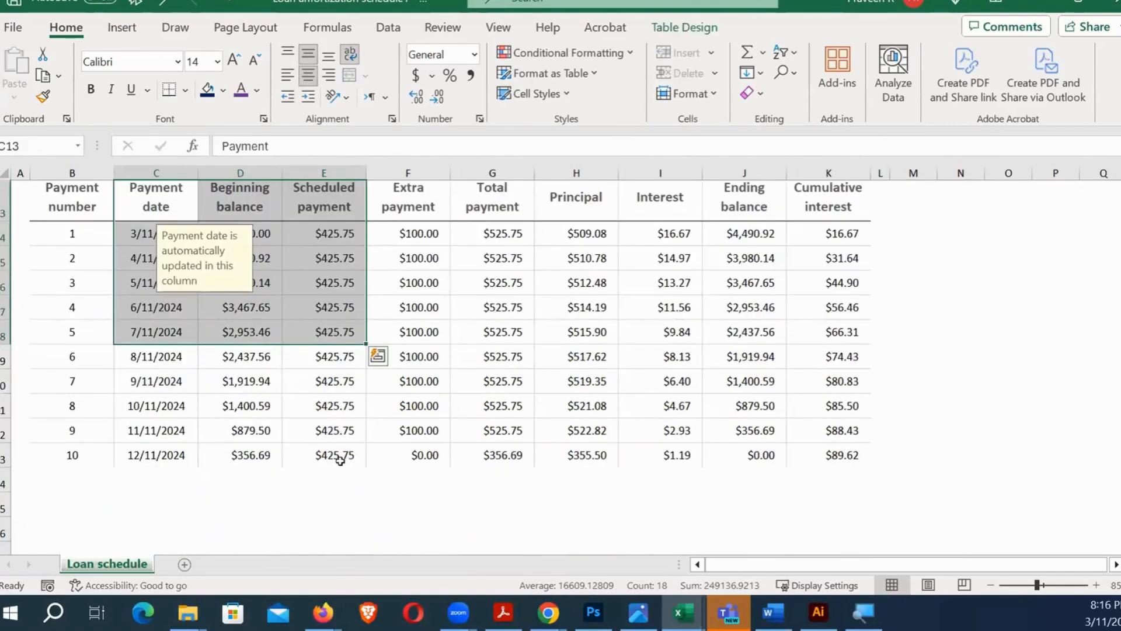
left_click(340, 461, "shift")
key("ctrl+c")
left_click(184, 564)
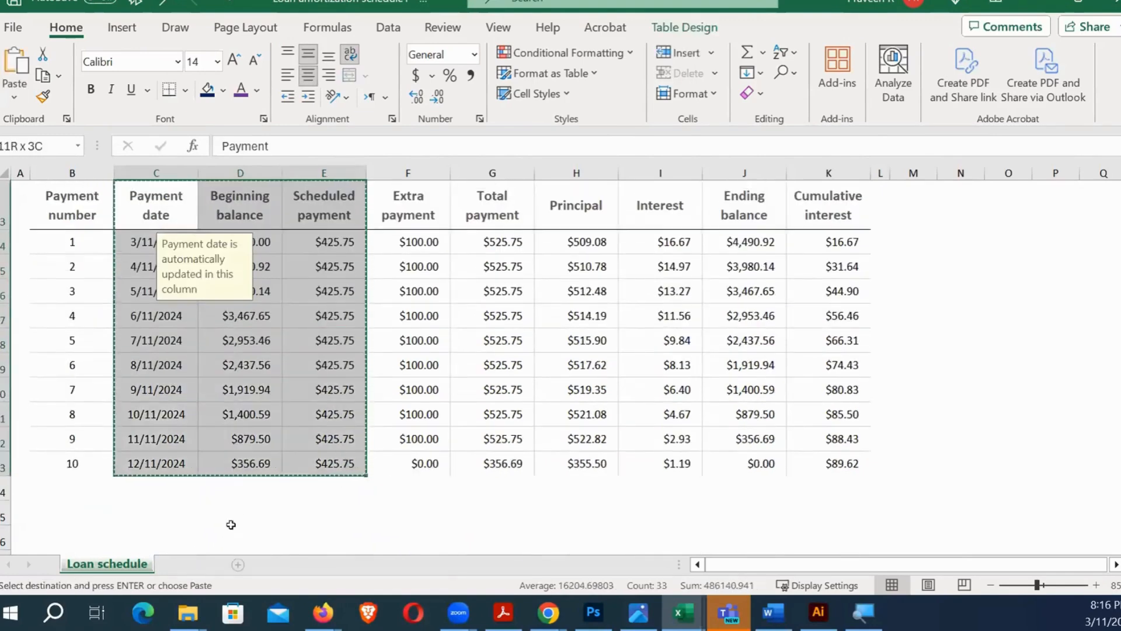
key("ctrl+v")
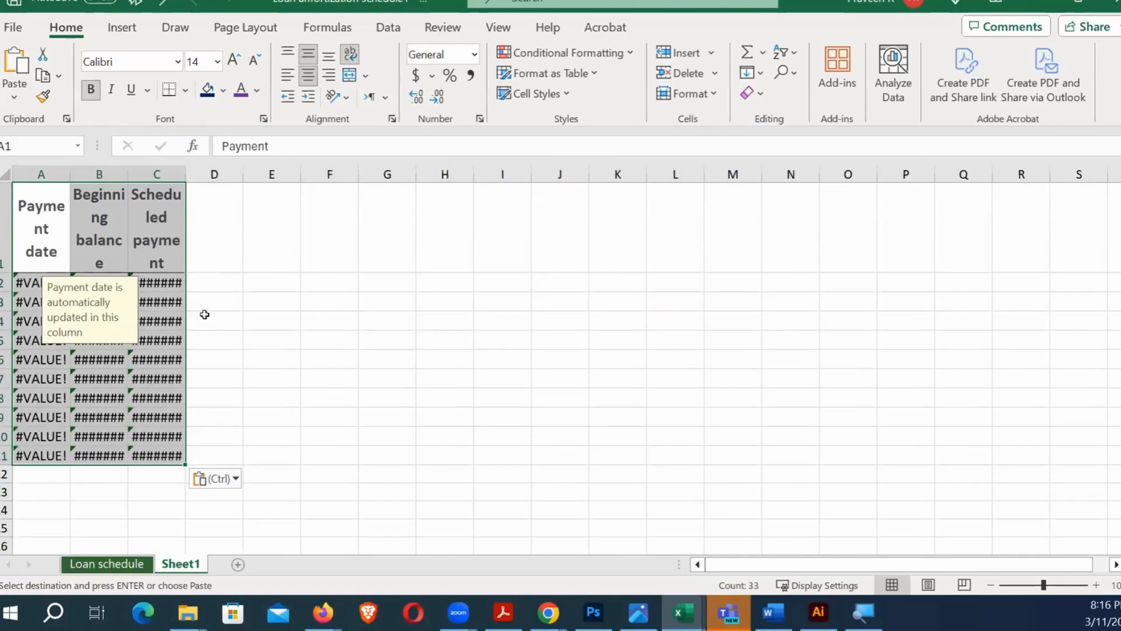
Widen columns A, B and C of the new sheet to fit the pasted headings and cell contents.
scroll(258, 325, "up", 2, "ctrl")
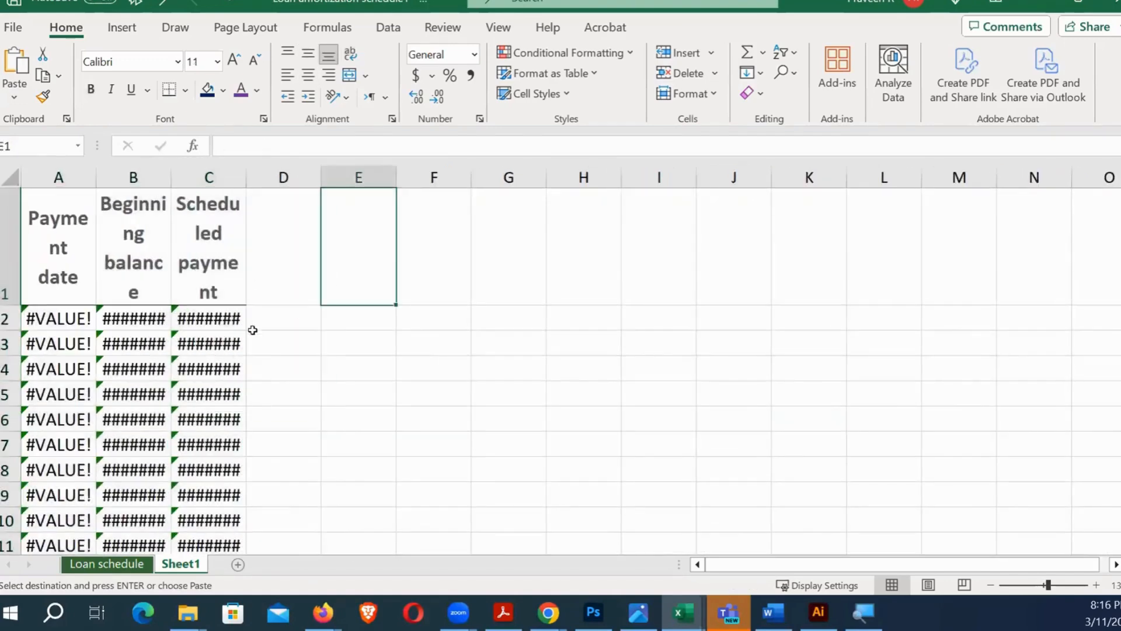
left_click(328, 279)
left_click_drag(243, 178, 359, 179)
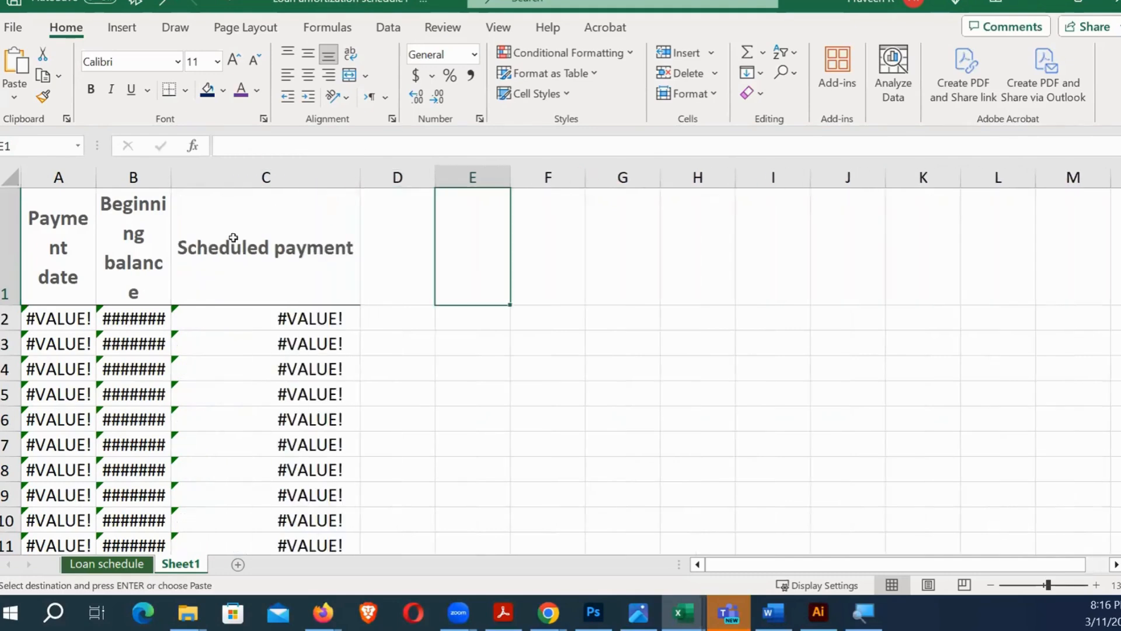
left_click_drag(171, 178, 242, 181)
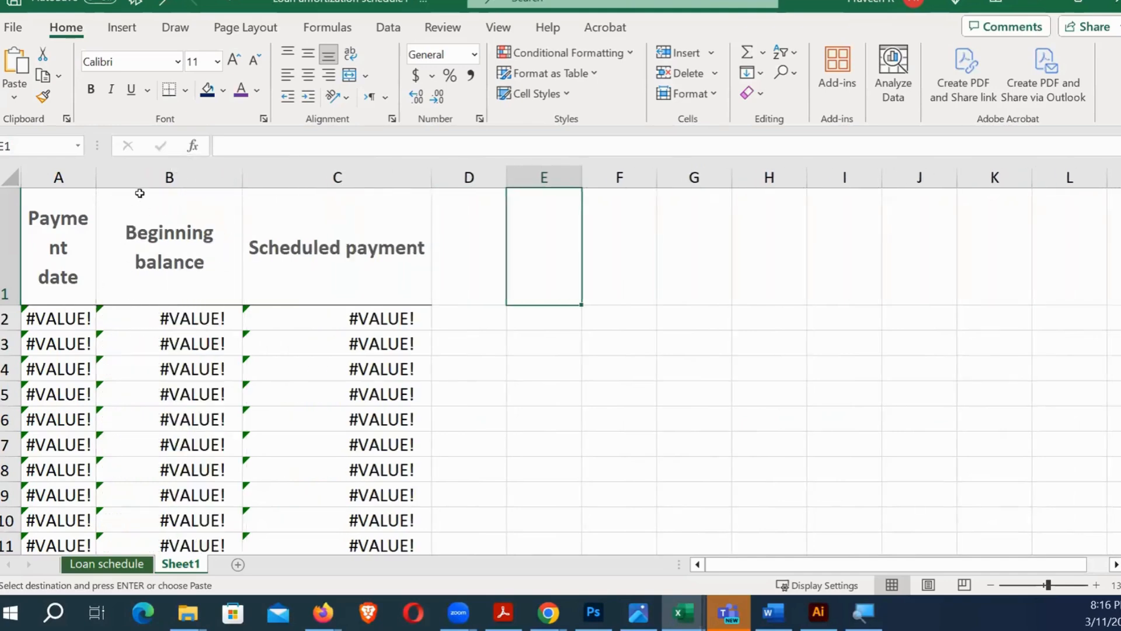
left_click_drag(97, 181, 140, 179)
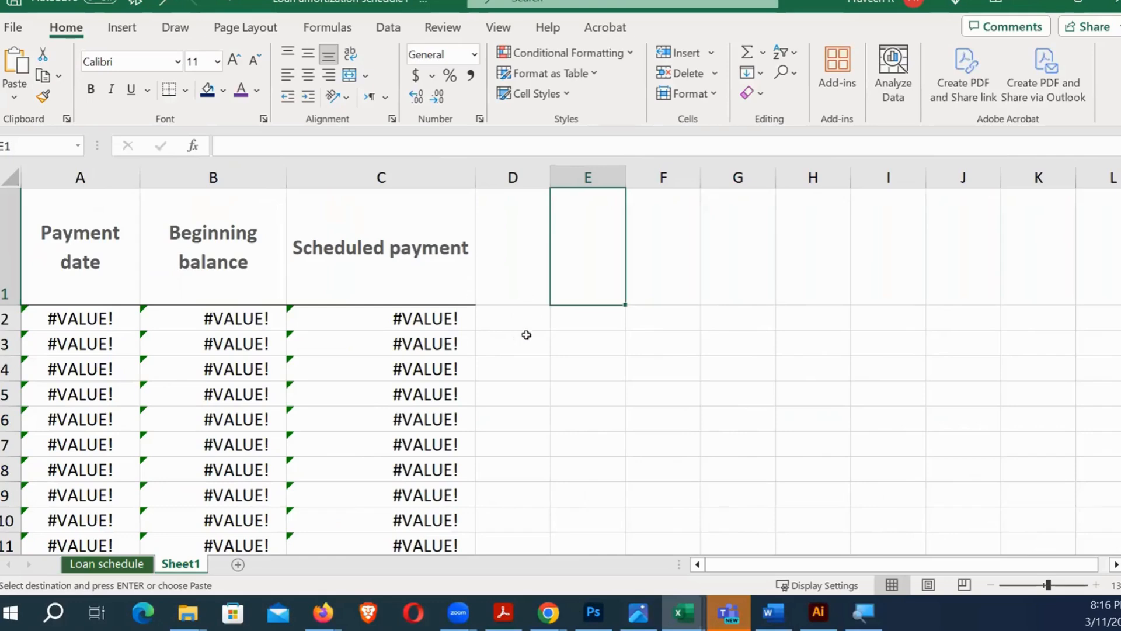
Inspect the formula pasted into cell B2 under Beginning balance.
scroll(492, 337, "down", 3)
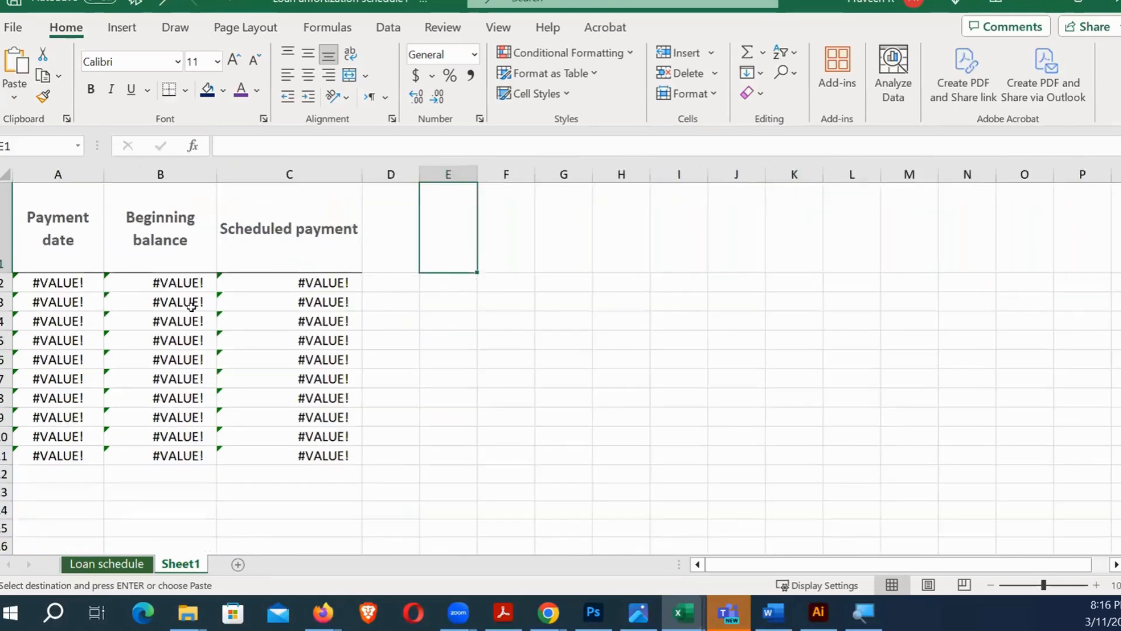
left_click(187, 285)
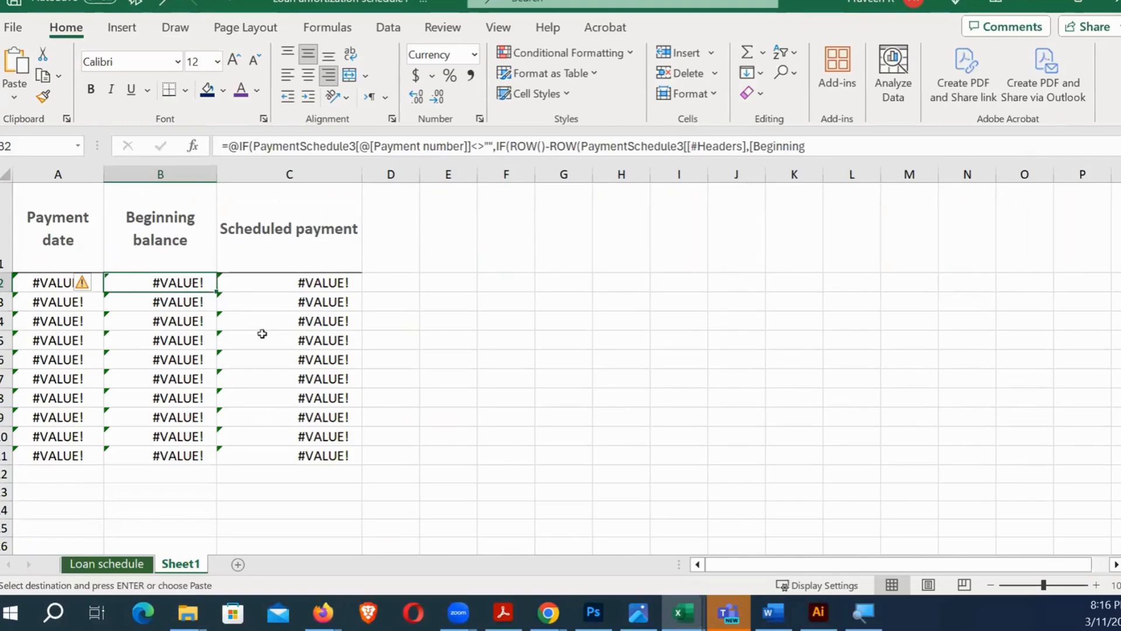
left_click(464, 334)
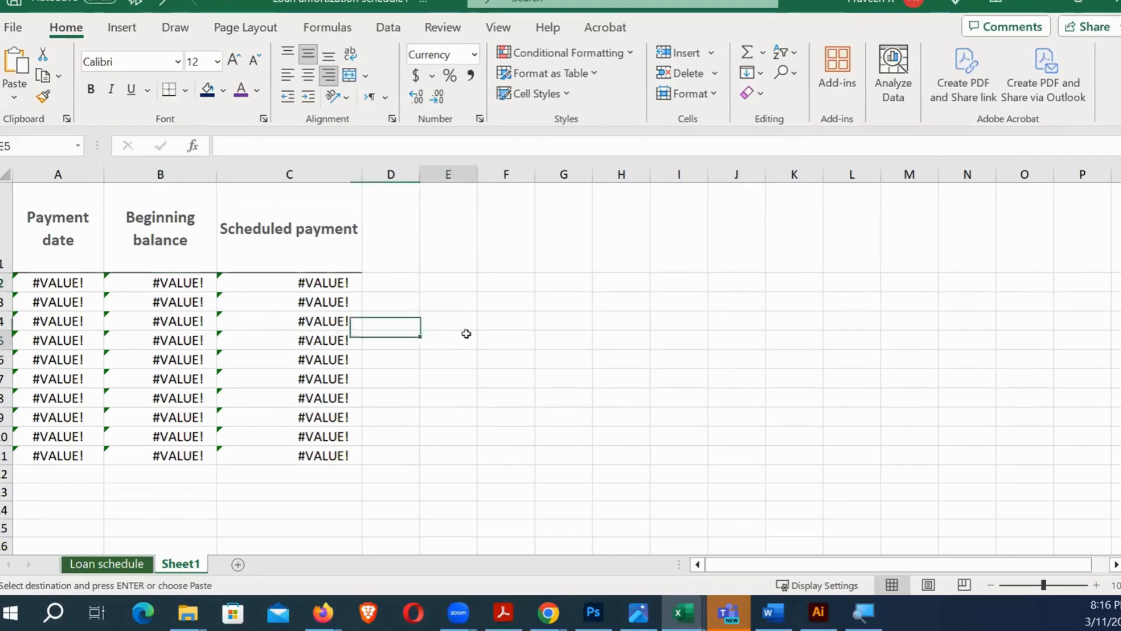
Paste the copied range again at F1 using Paste Special with the Values option.
left_click(509, 227)
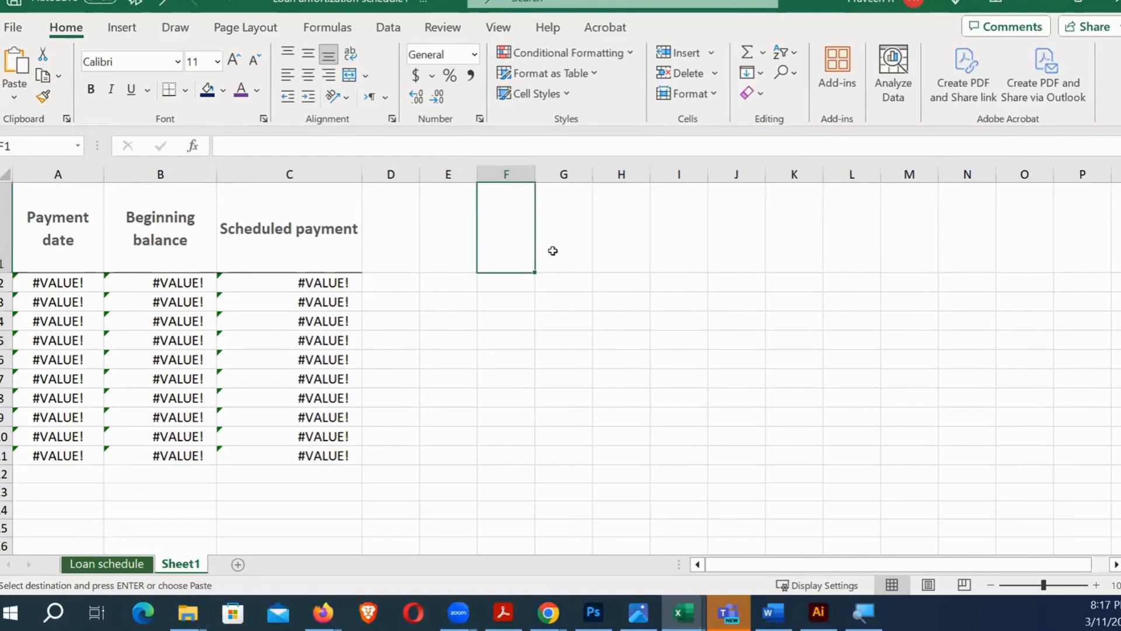
left_click(14, 98)
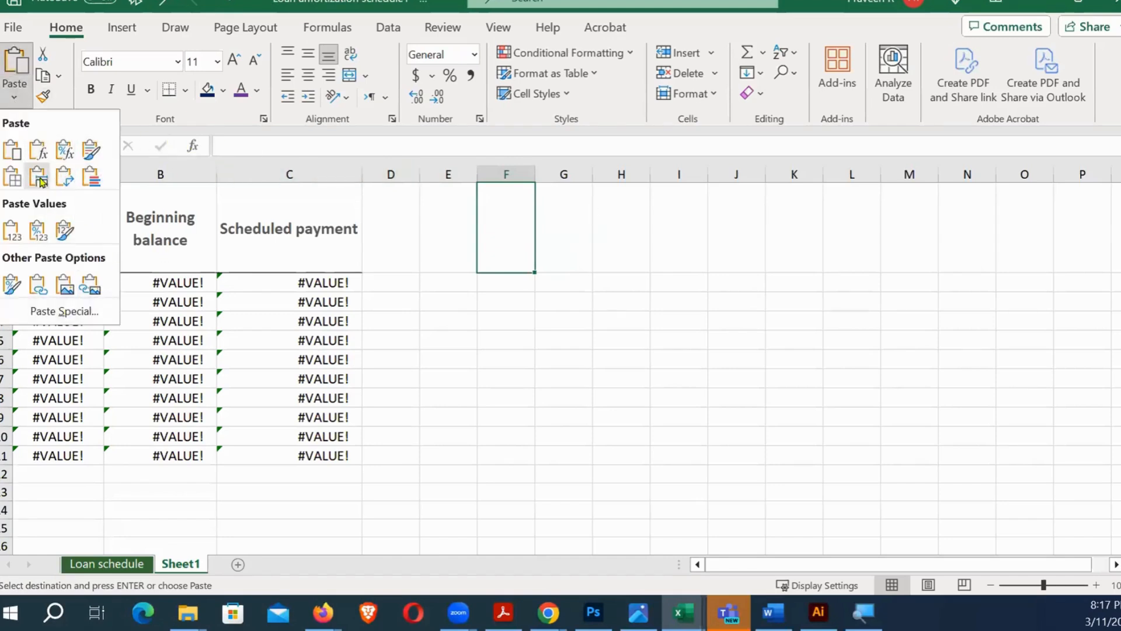
left_click(55, 312)
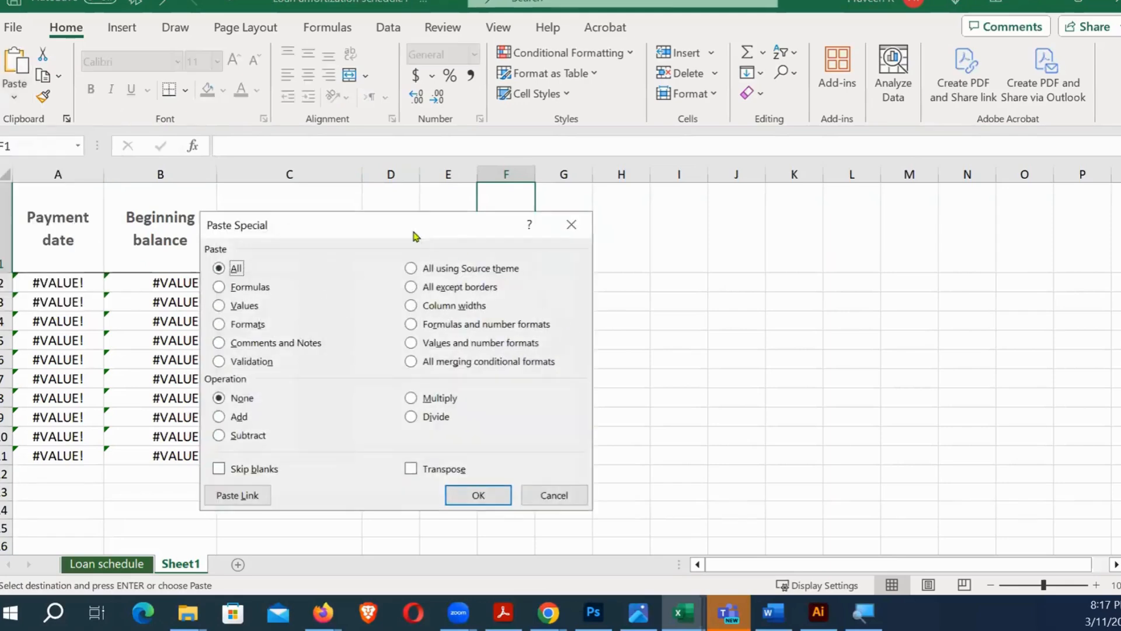
left_click_drag(412, 233, 808, 253)
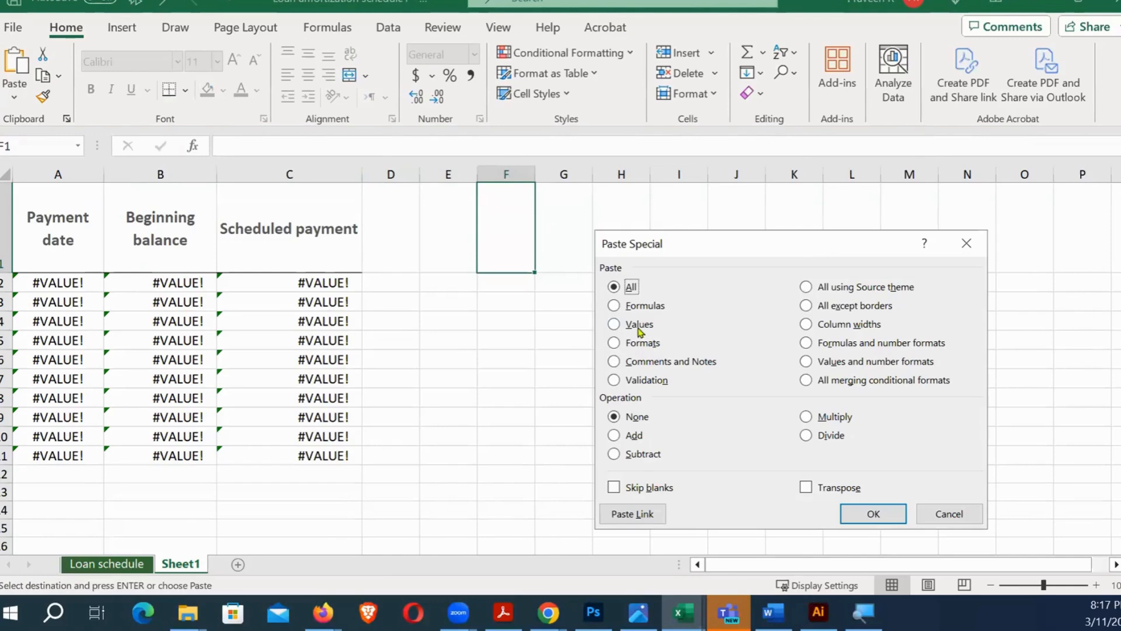
left_click(619, 326)
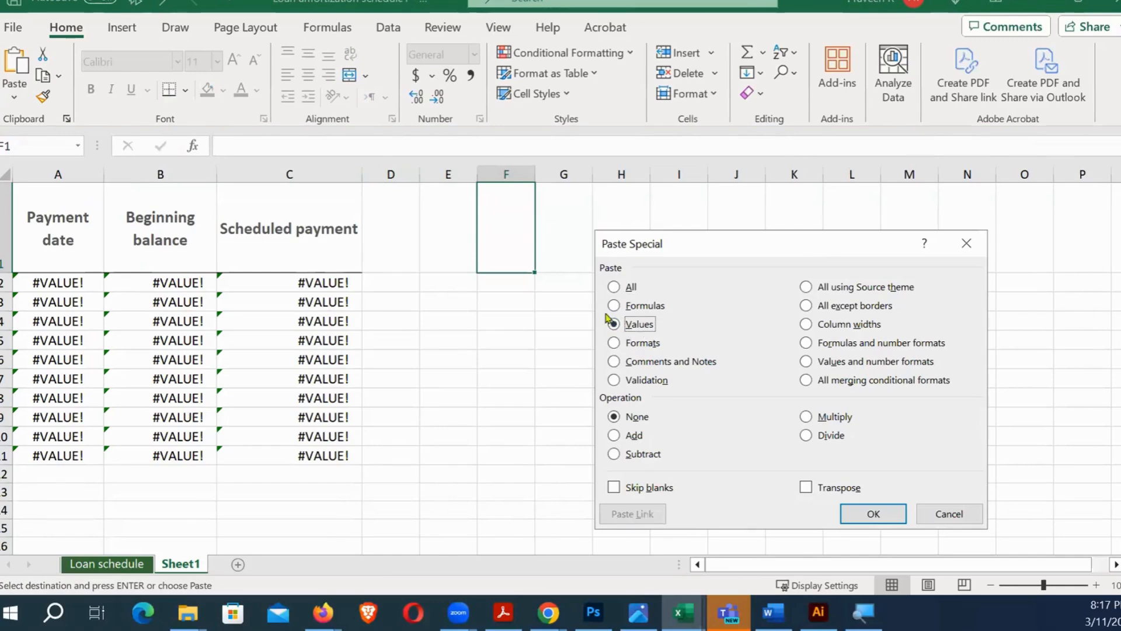
left_click(873, 514)
left_click(806, 394)
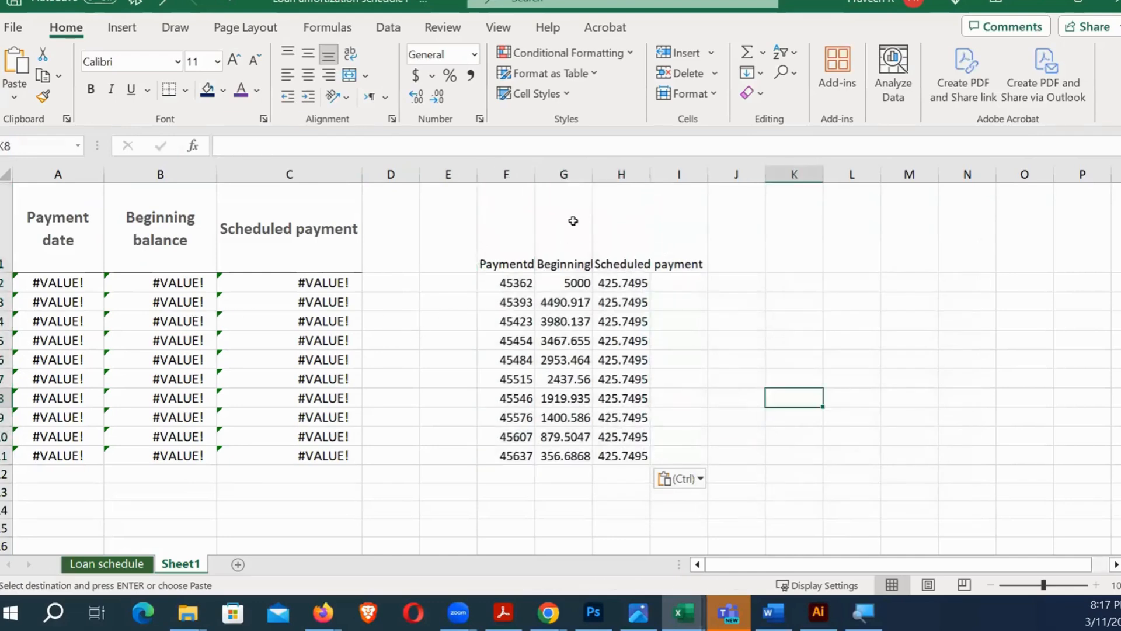
Compare the pasted value in G2 with the source data and the payment date formula in C14 on the Loan schedule sheet.
left_click(563, 282)
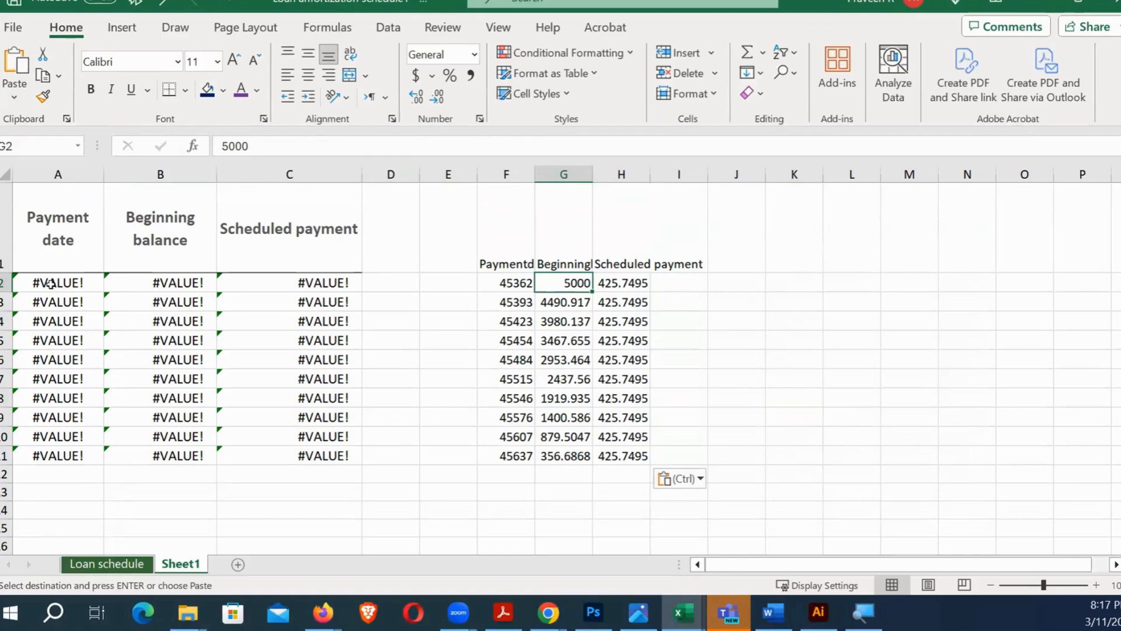
left_click(106, 563)
left_click(197, 342)
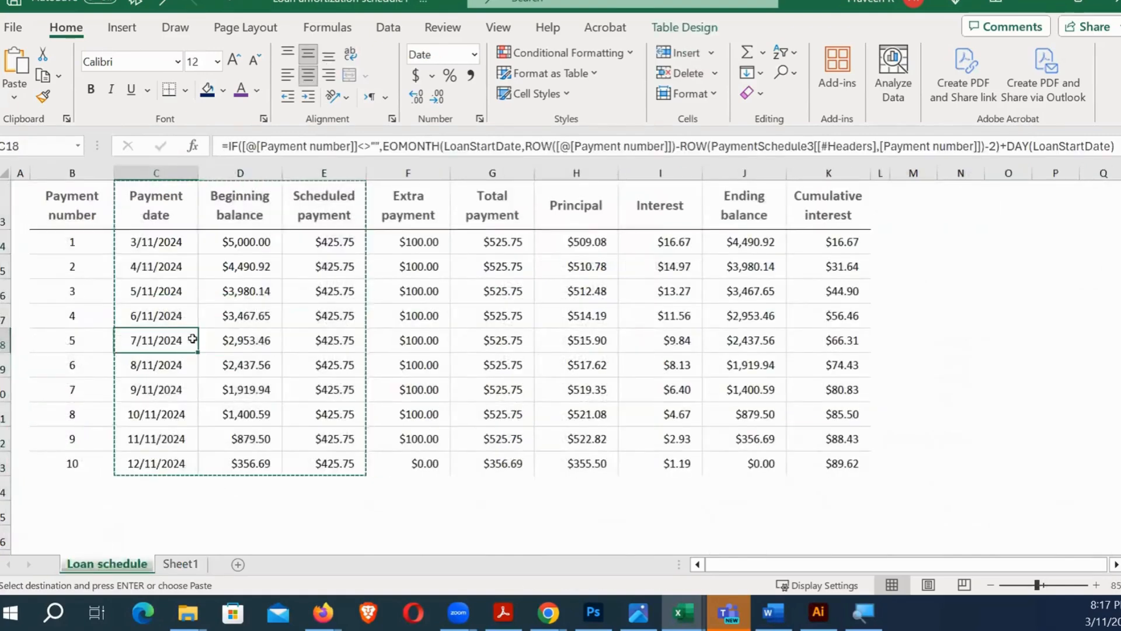
left_click(165, 241)
key("Escape")
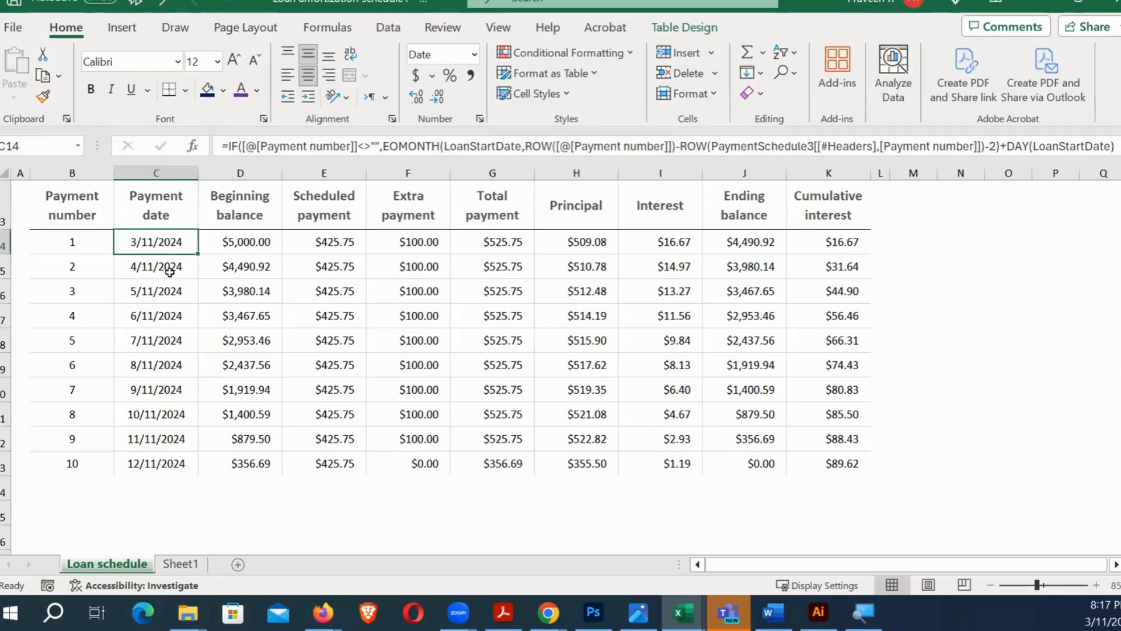
scroll(163, 268, "up", 3)
scroll(168, 269, "down", 2)
scroll(169, 273, "up", 3)
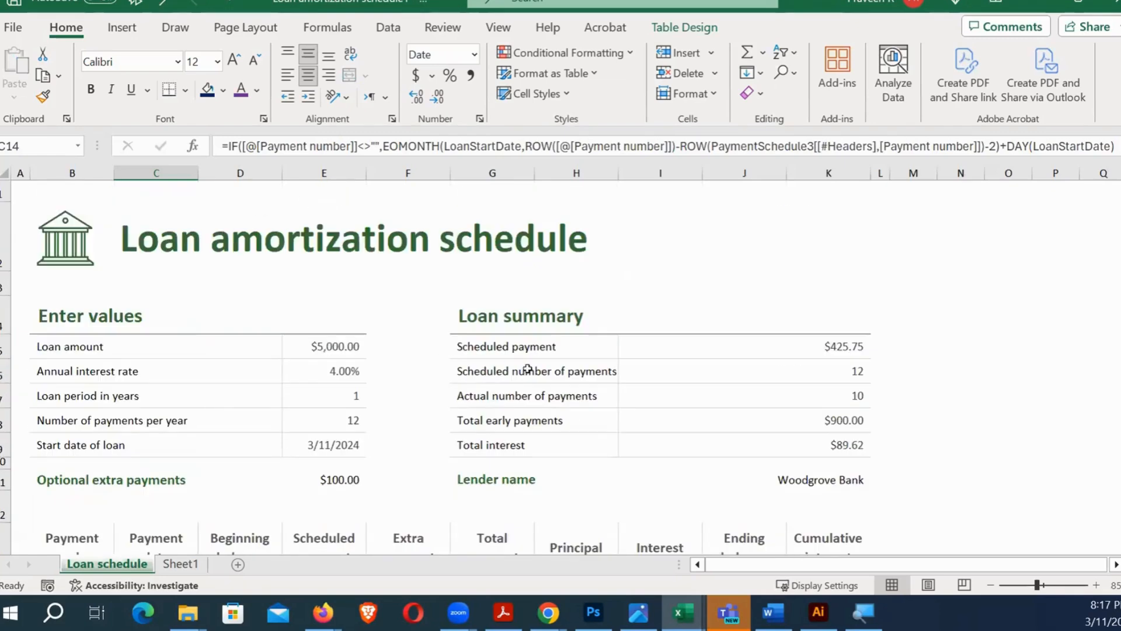
Compare the payment rows on the Loan schedule sheet with the pasted values on Sheet1.
scroll(400, 340, "down", 2)
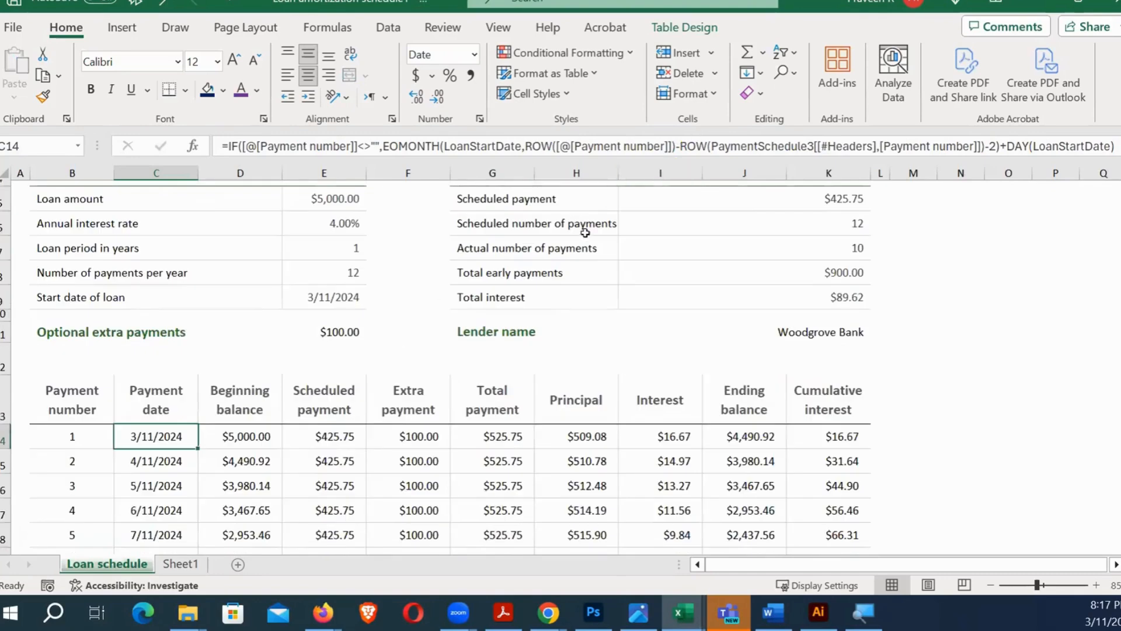
scroll(531, 250, "down", 2)
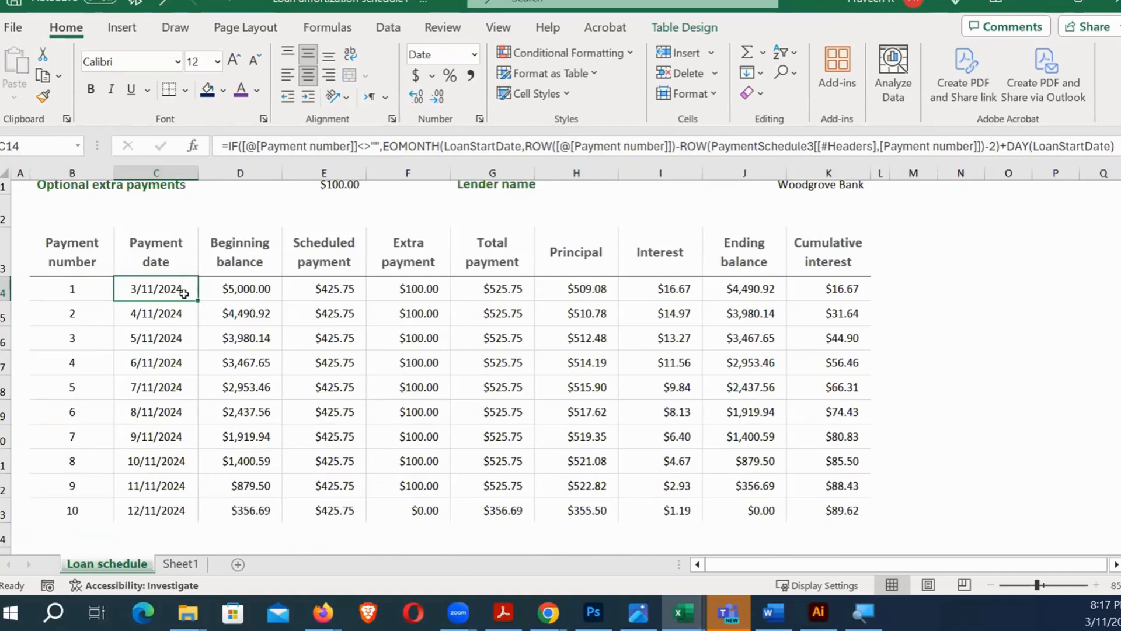
left_click(190, 565)
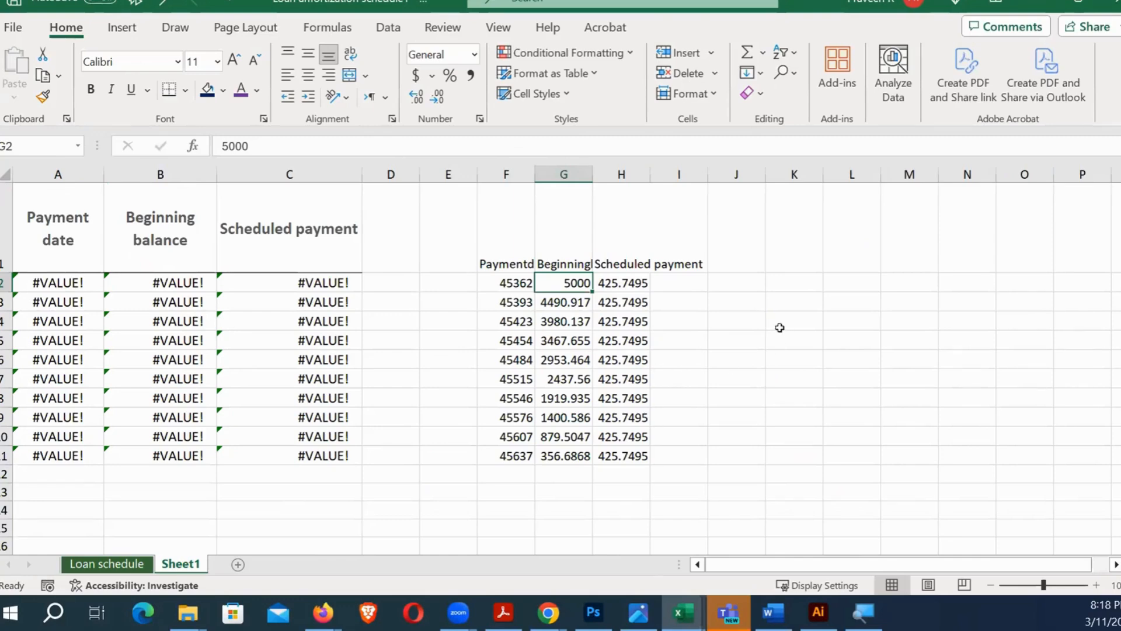
key("alt+Tab")
key("alt+Tab")
Copy the payment dates and beginning balances in C14:D23 of the Loan schedule sheet.
left_click(115, 565)
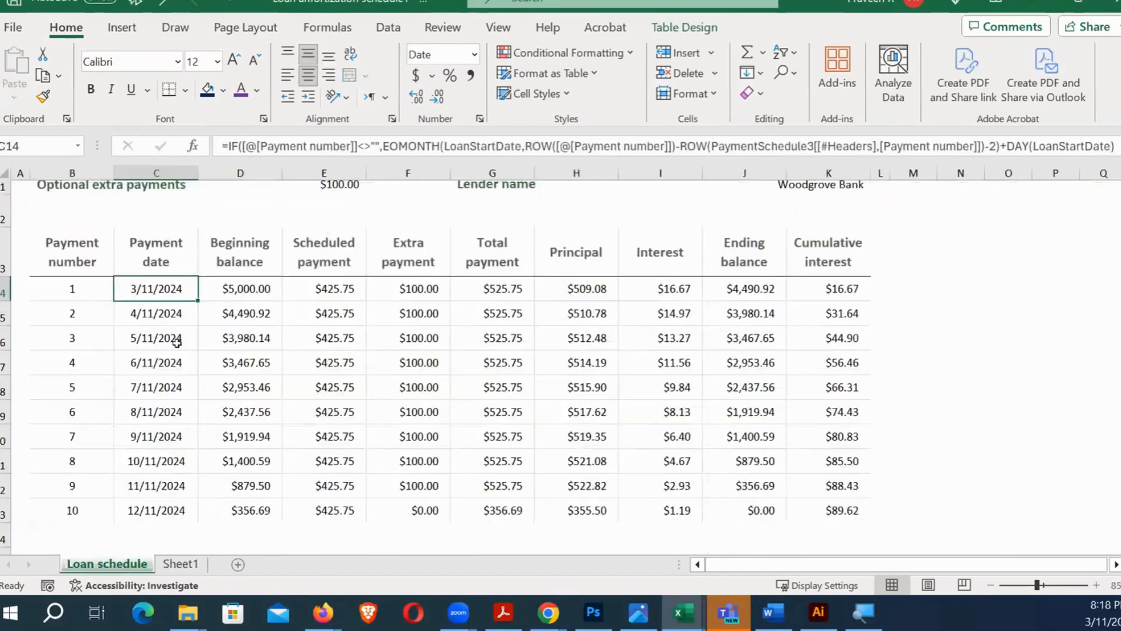
left_click_drag(166, 295, 262, 508)
key("ctrl+c")
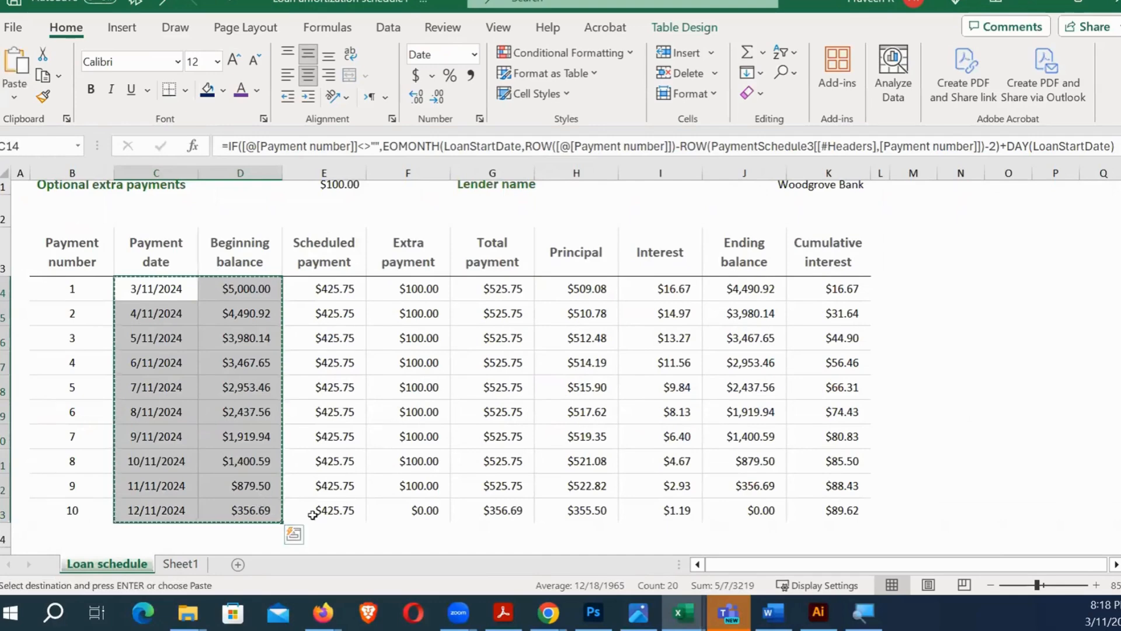
Paste the copied dates and balances at K2 on Sheet1 using Paste Special with the Values option.
left_click(181, 563)
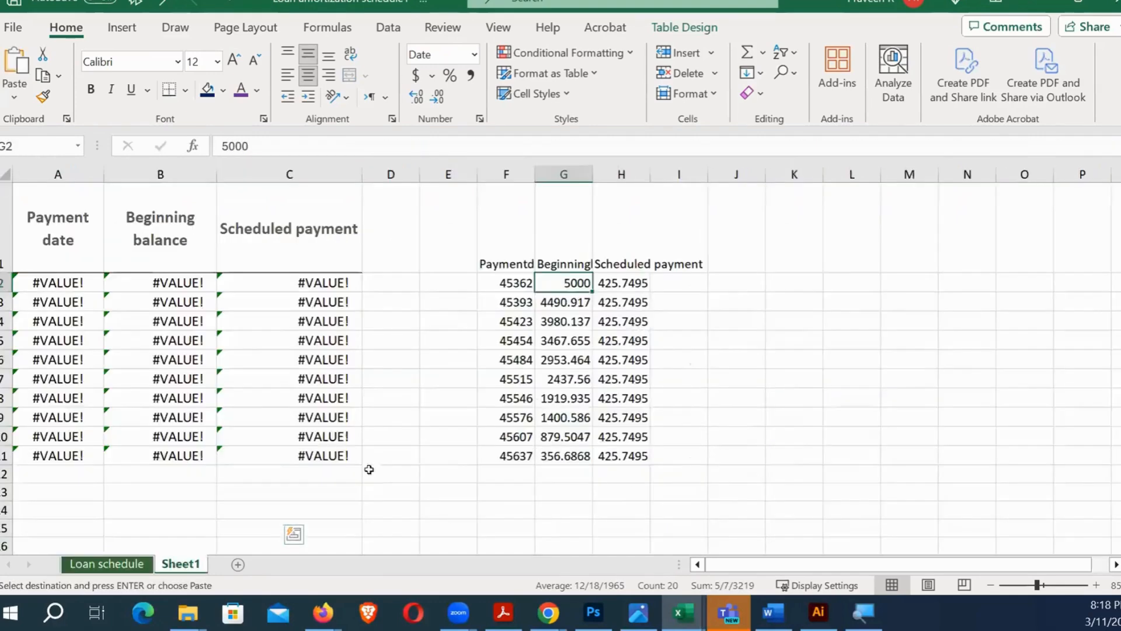
left_click(796, 274)
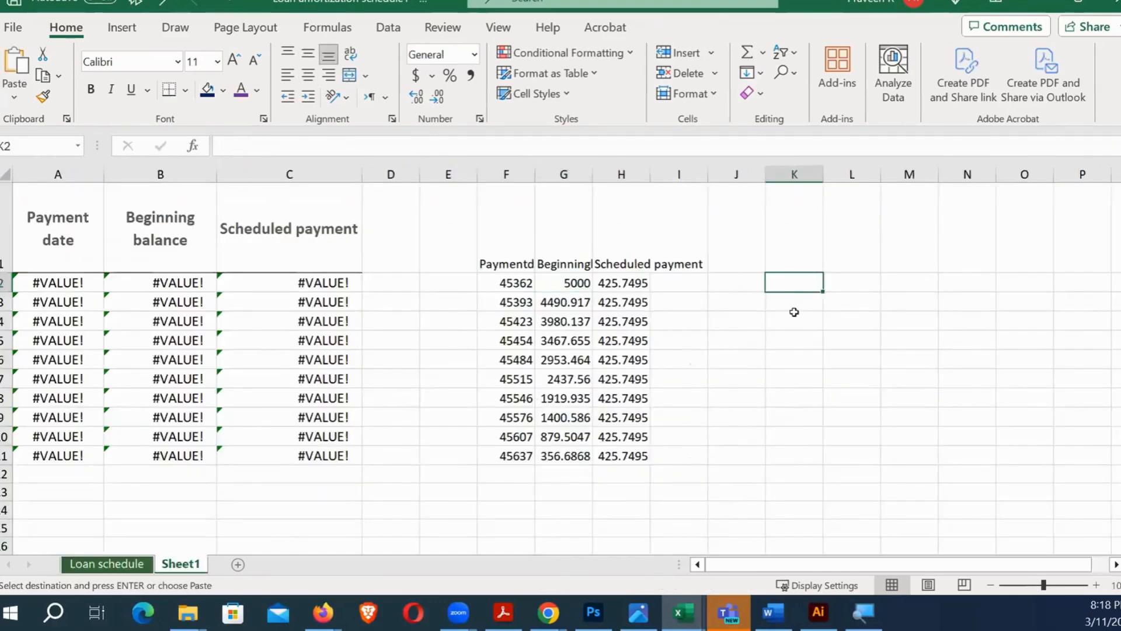
left_click(22, 97)
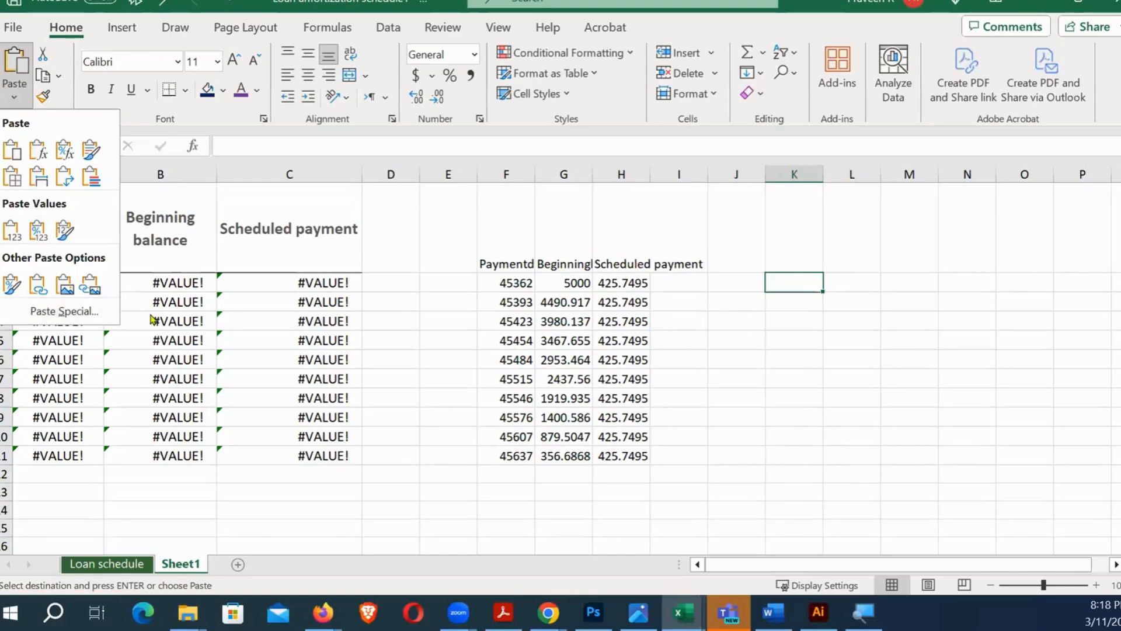
left_click(83, 315)
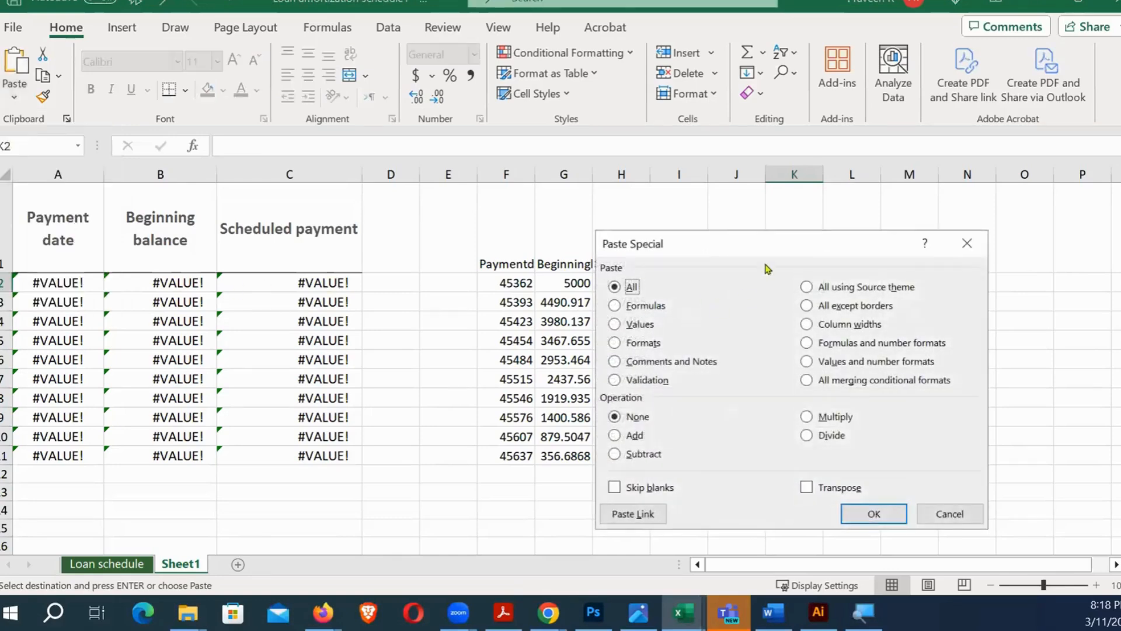
left_click_drag(734, 243, 665, 206)
left_click(578, 289)
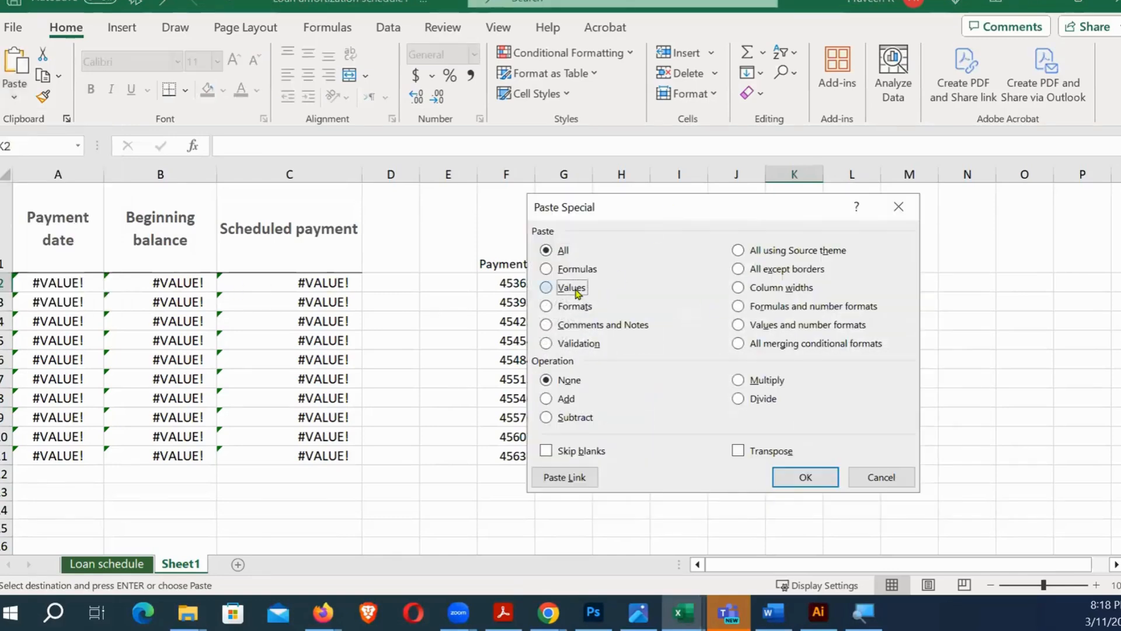
left_click(806, 477)
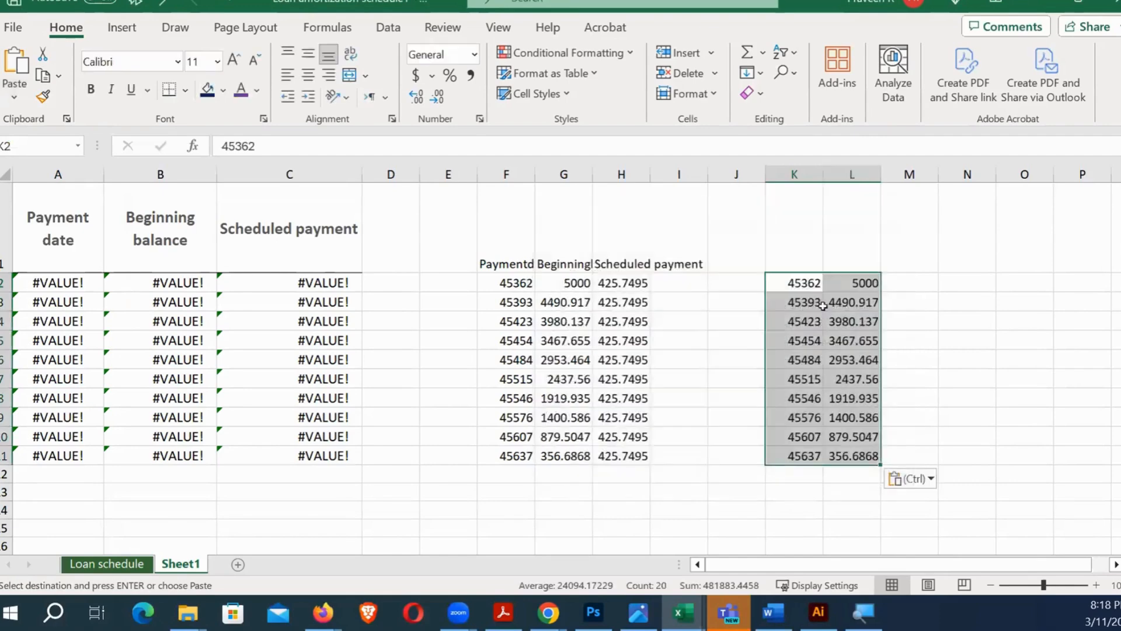
left_click(932, 333)
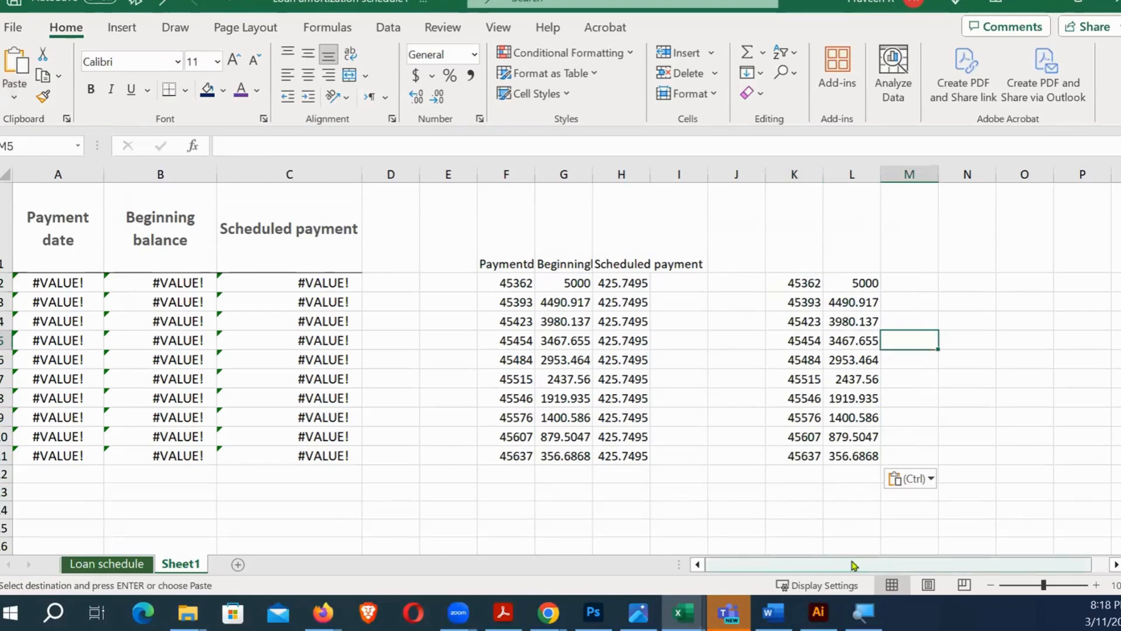
Enter the sample numbers 1, 4, 6 and 7 in cells N2 to N5.
left_click_drag(853, 565, 871, 566)
left_click(921, 284)
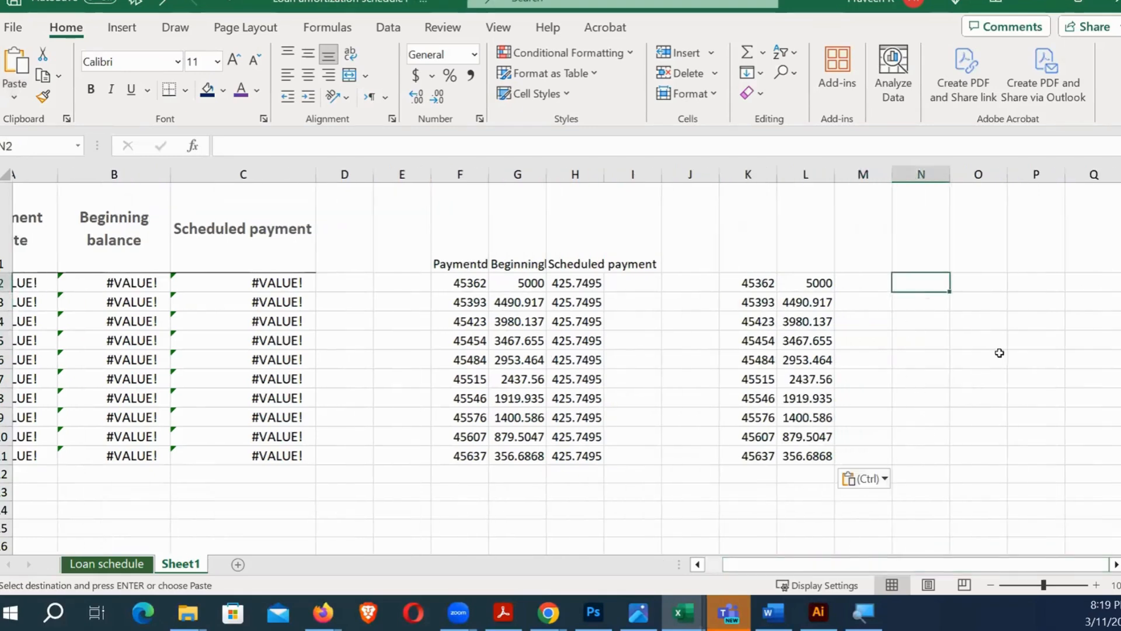
key("Escape")
type("1")
key("Return")
type("4")
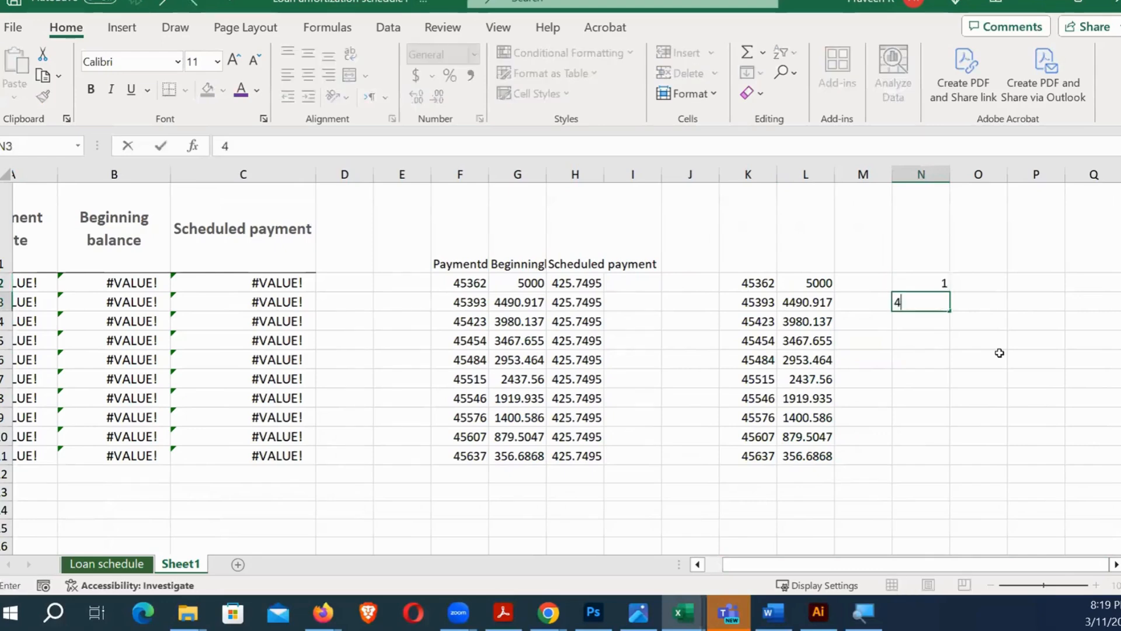
key("Return")
type("6")
key("Return")
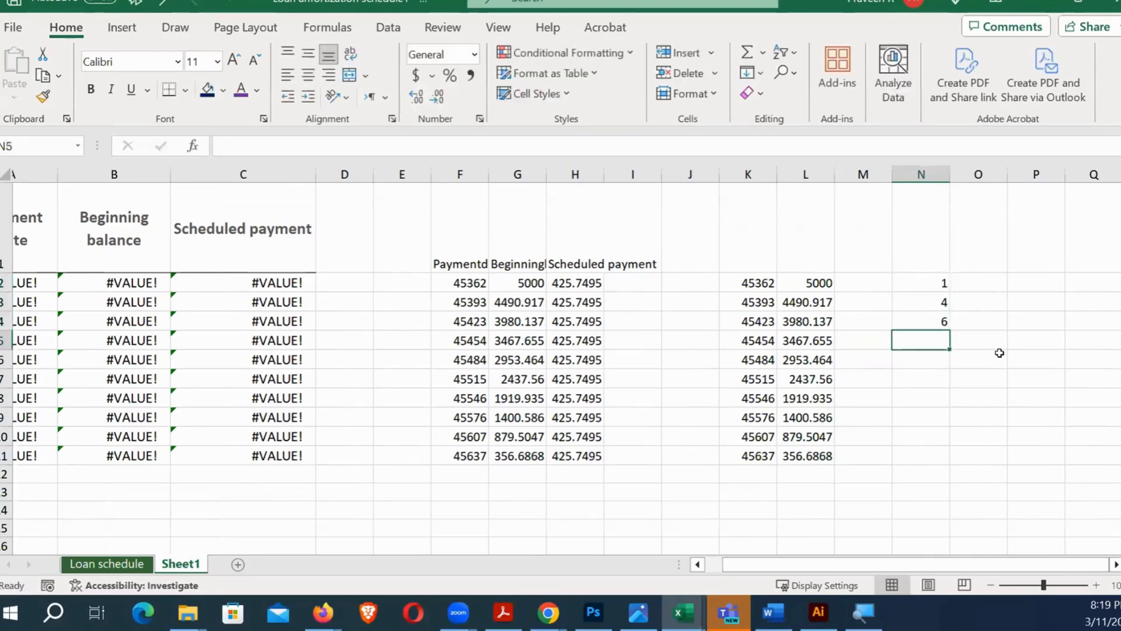
type("7")
key("Return")
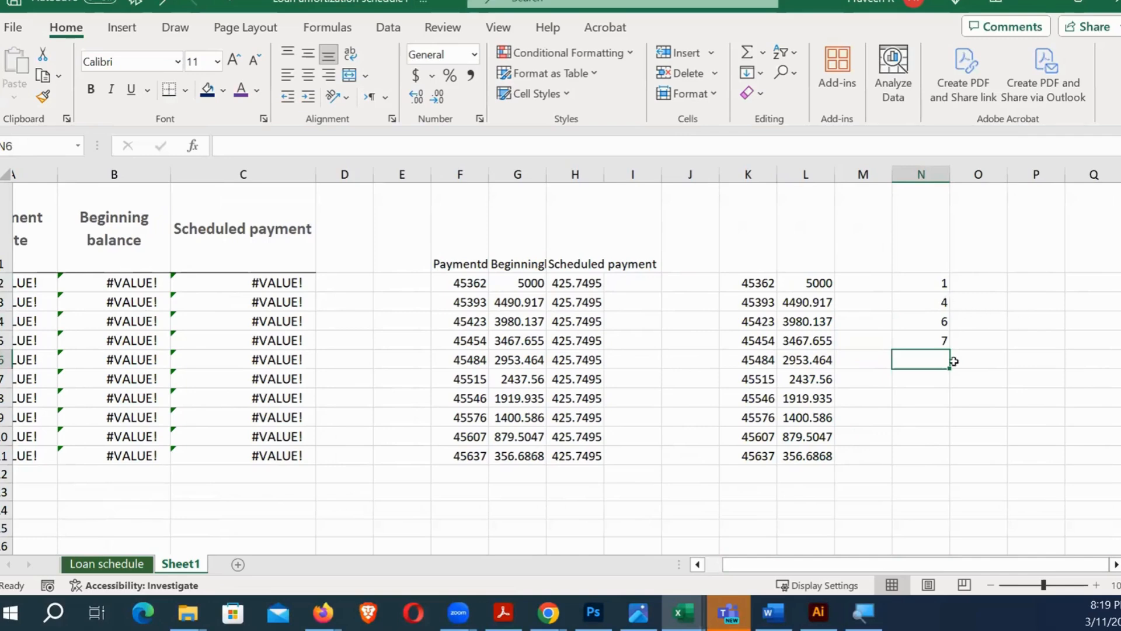
Total the sample numbers in N6 with the formula =SUM(N2:N5).
type("=sum")
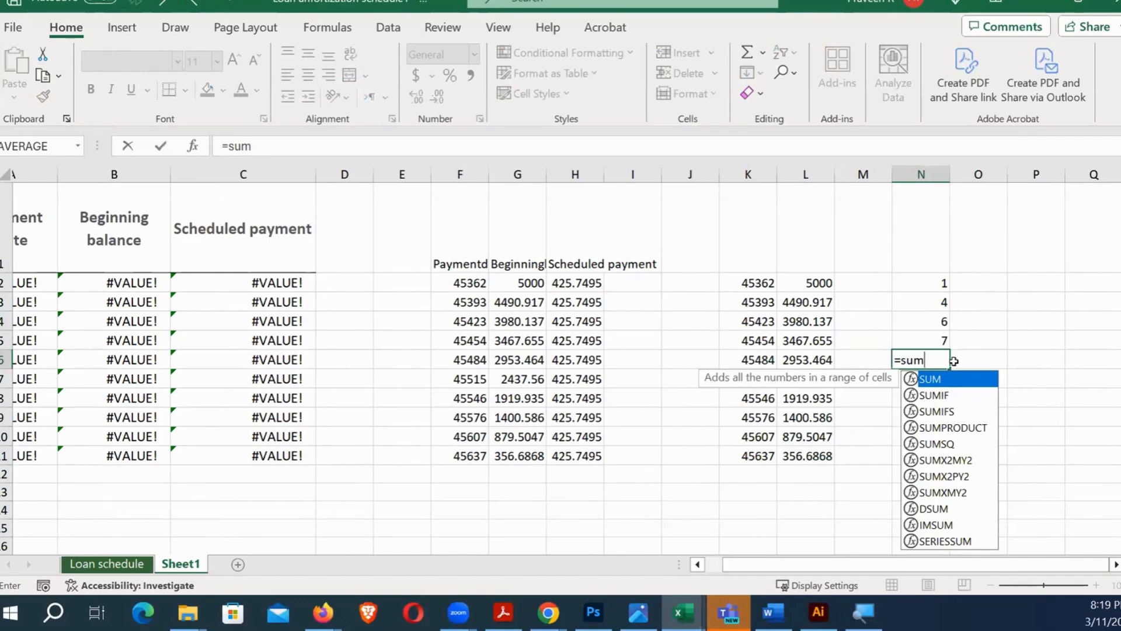
type("(")
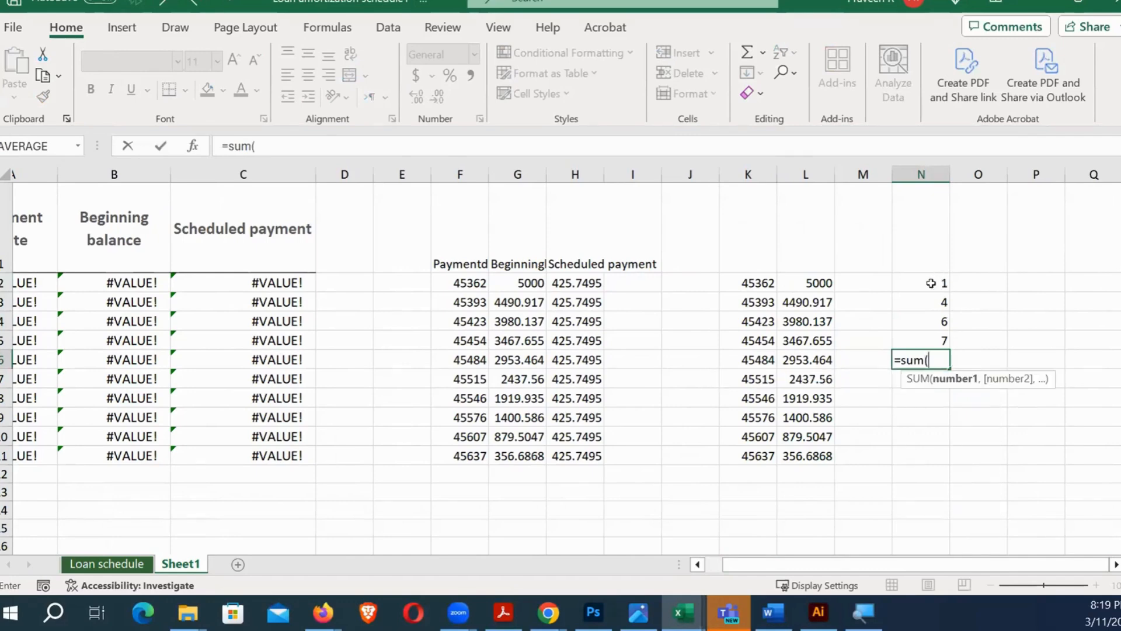
left_click_drag(930, 283, 928, 341)
type(")")
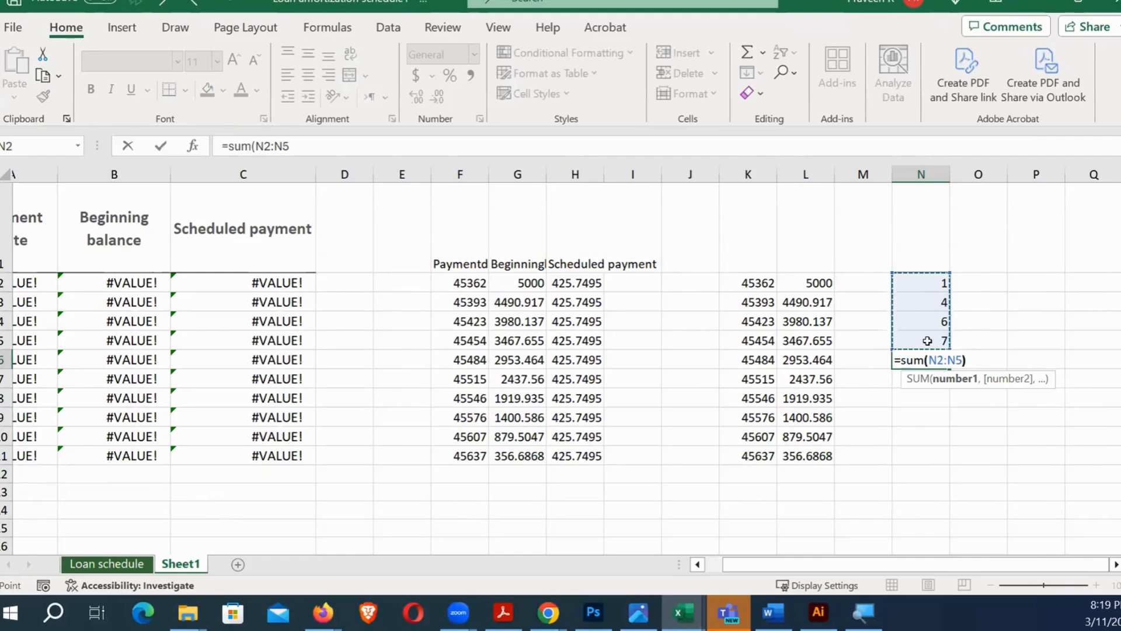
key("Tab")
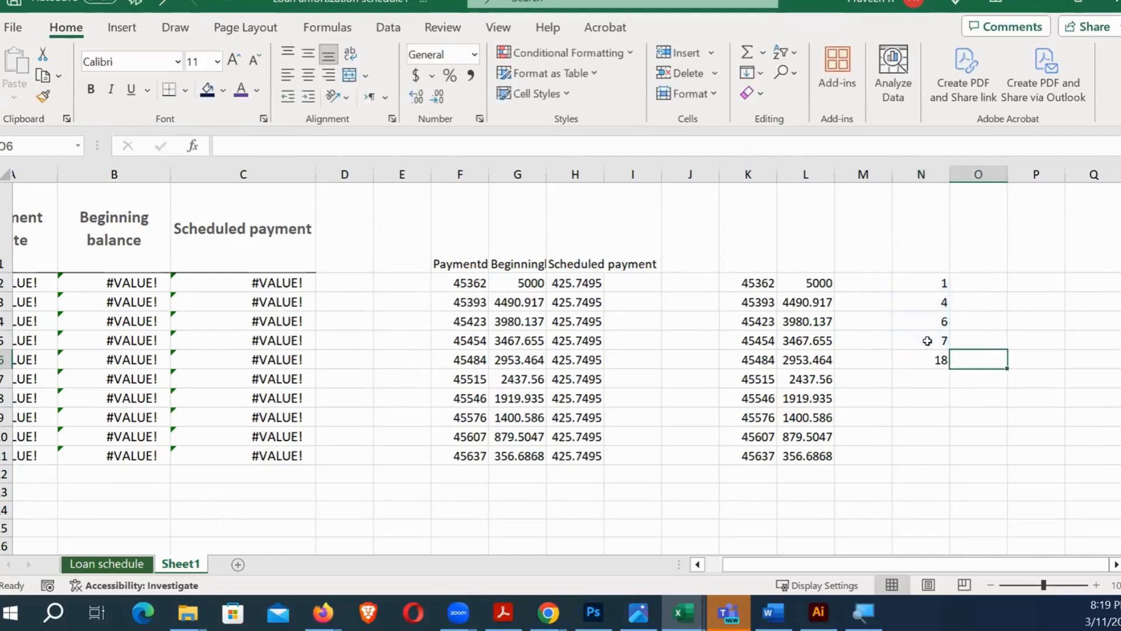
Copy the SUM formula from N6 into the adjacent cell O6.
key("Down")
key("Up")
key("Left")
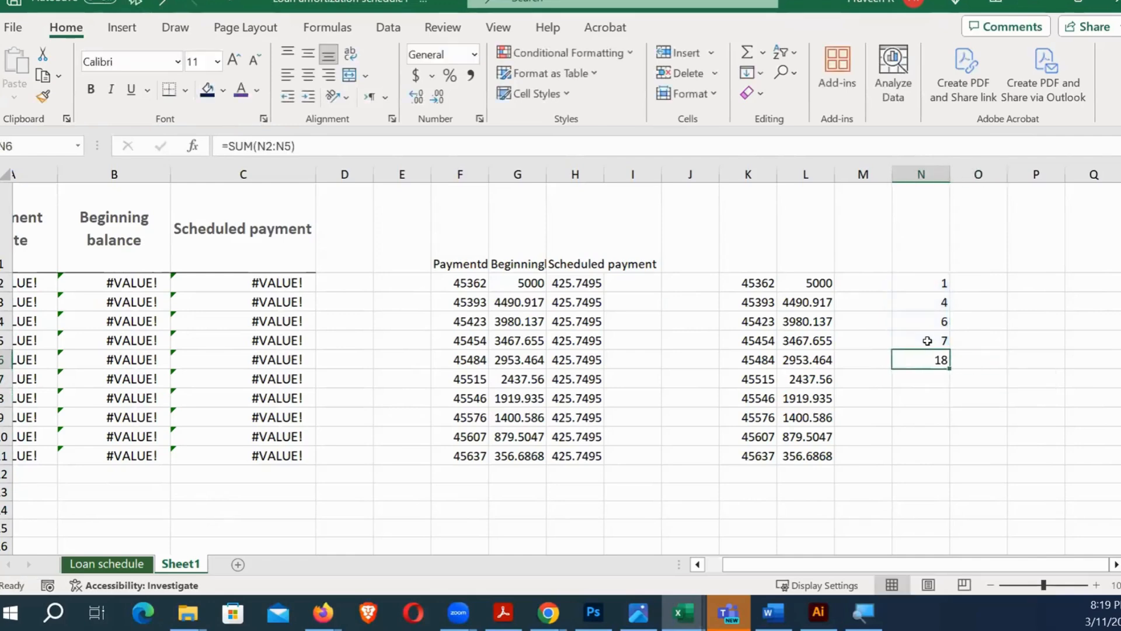
key("ctrl+c")
key("Right")
key("ctrl+v")
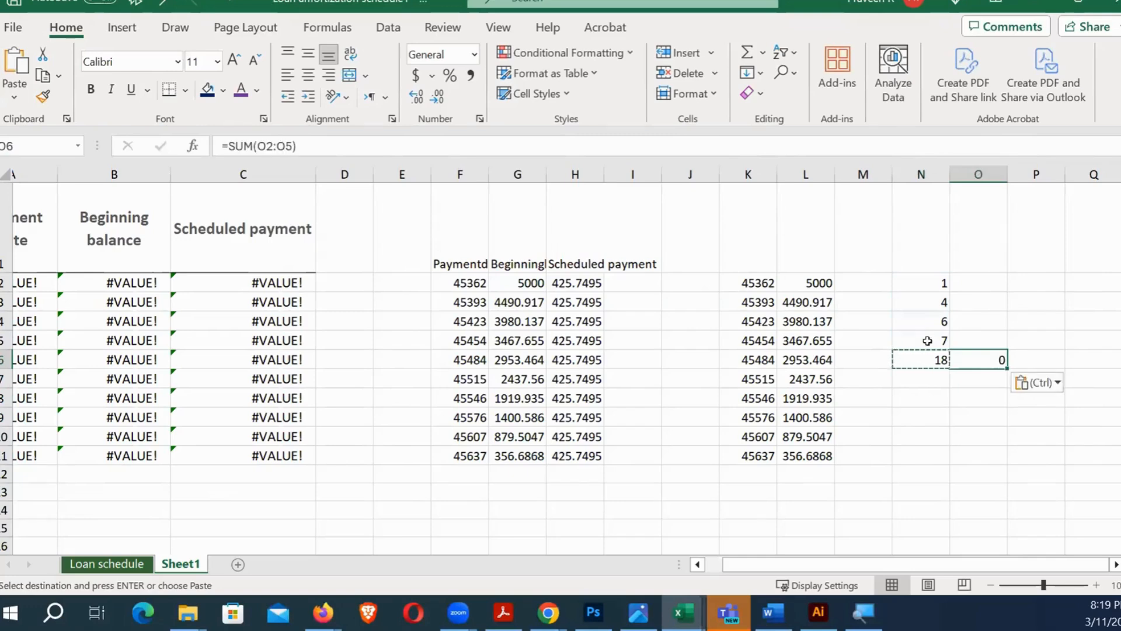
Compare the formulas in N6 and O6 and the cells each one refers to.
left_click(989, 284)
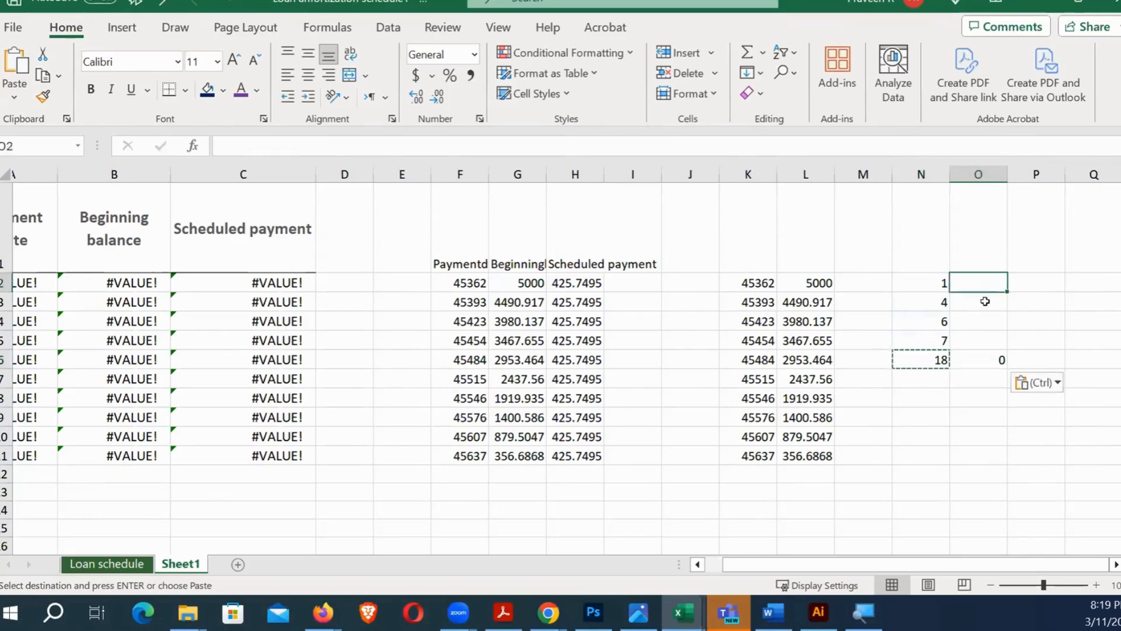
left_click(994, 358)
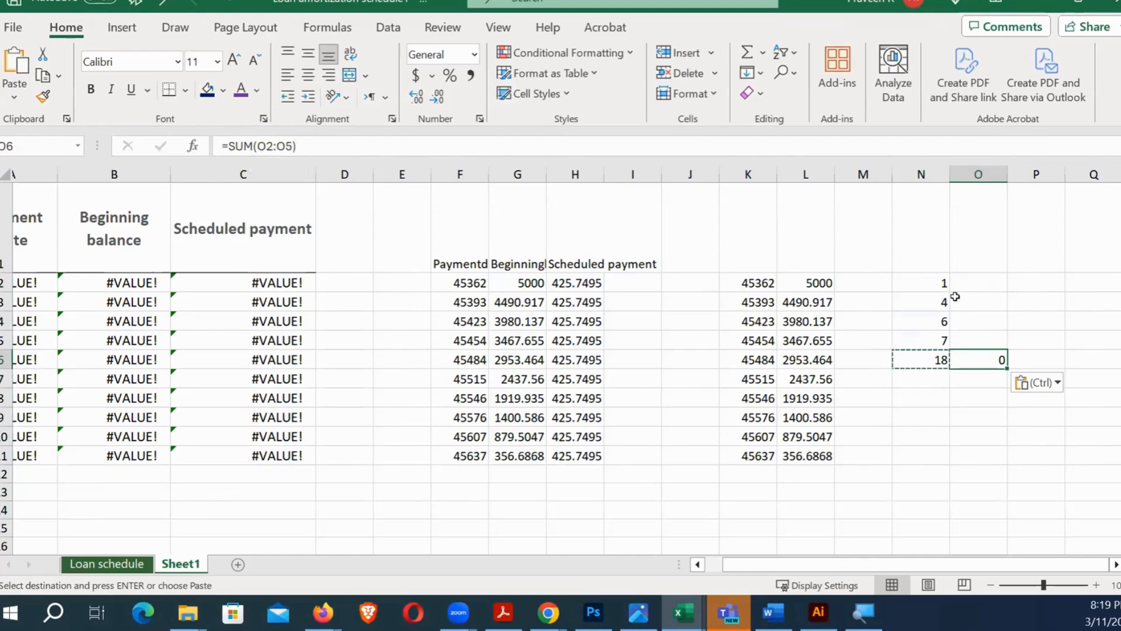
left_click(934, 284)
key("F2")
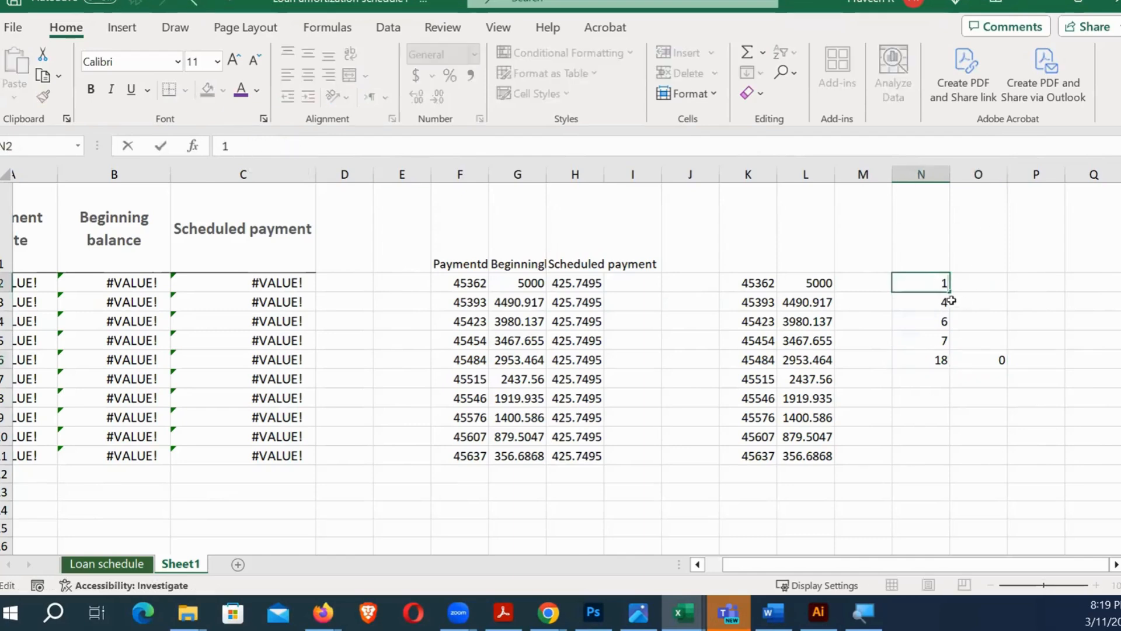
key("Escape")
left_click(908, 326)
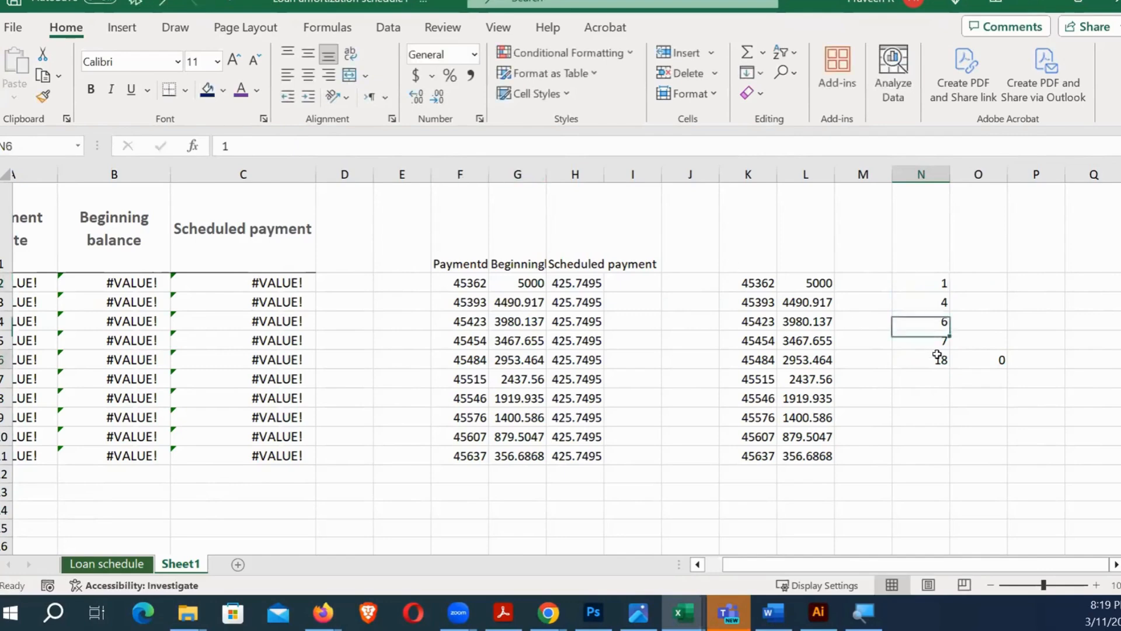
left_click(937, 359)
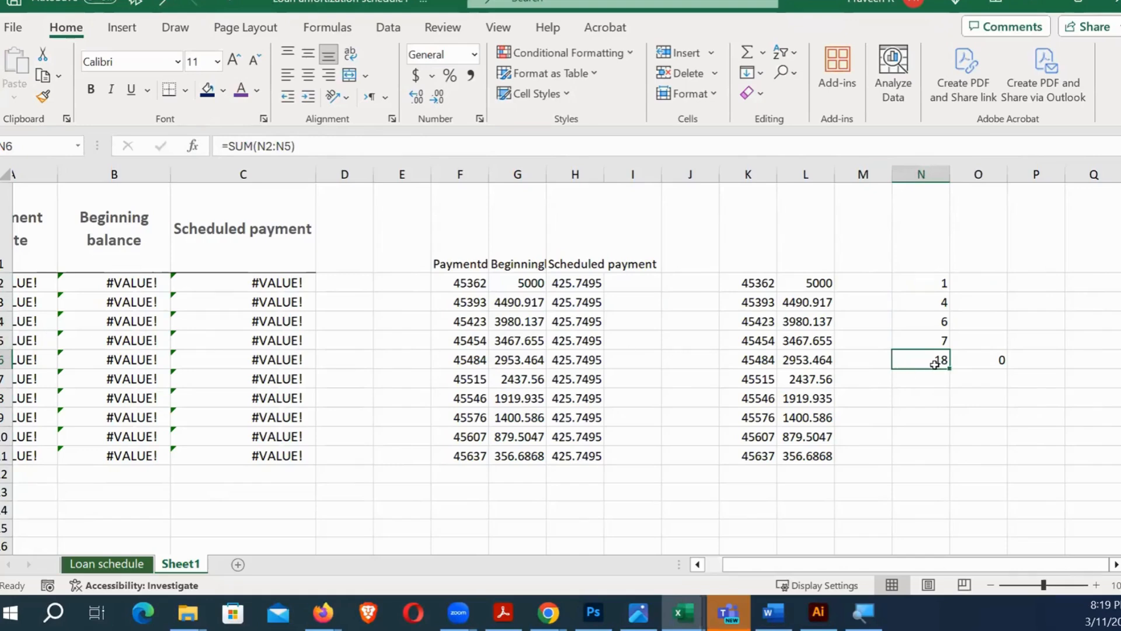
left_click(990, 363)
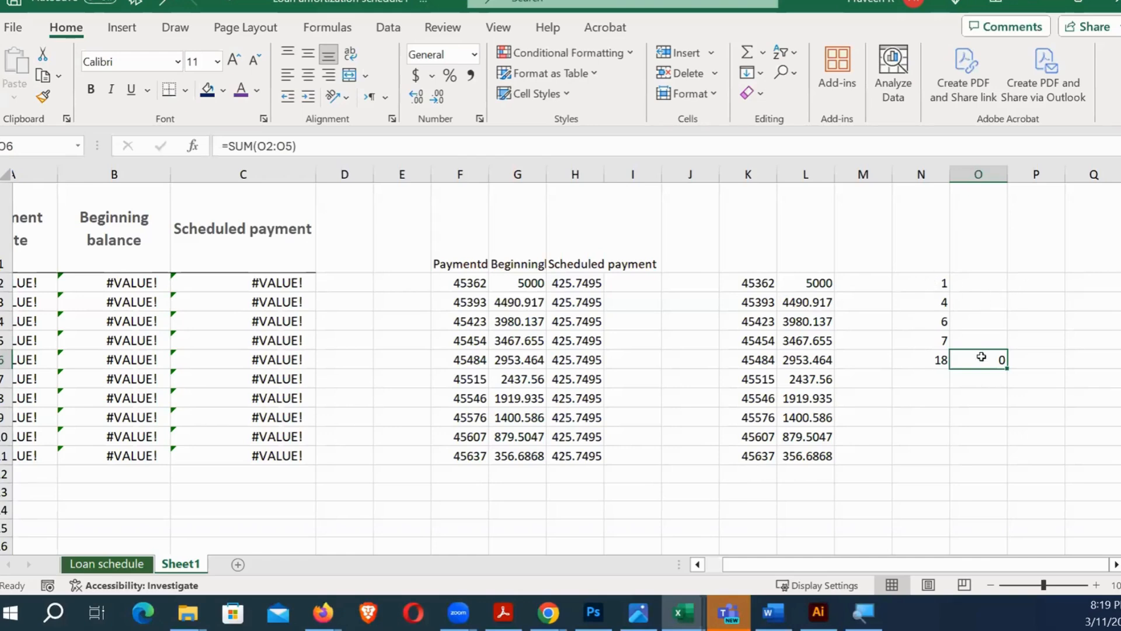
Enter 6 in O2 and check the copied SUM formula in O6.
left_click(994, 288)
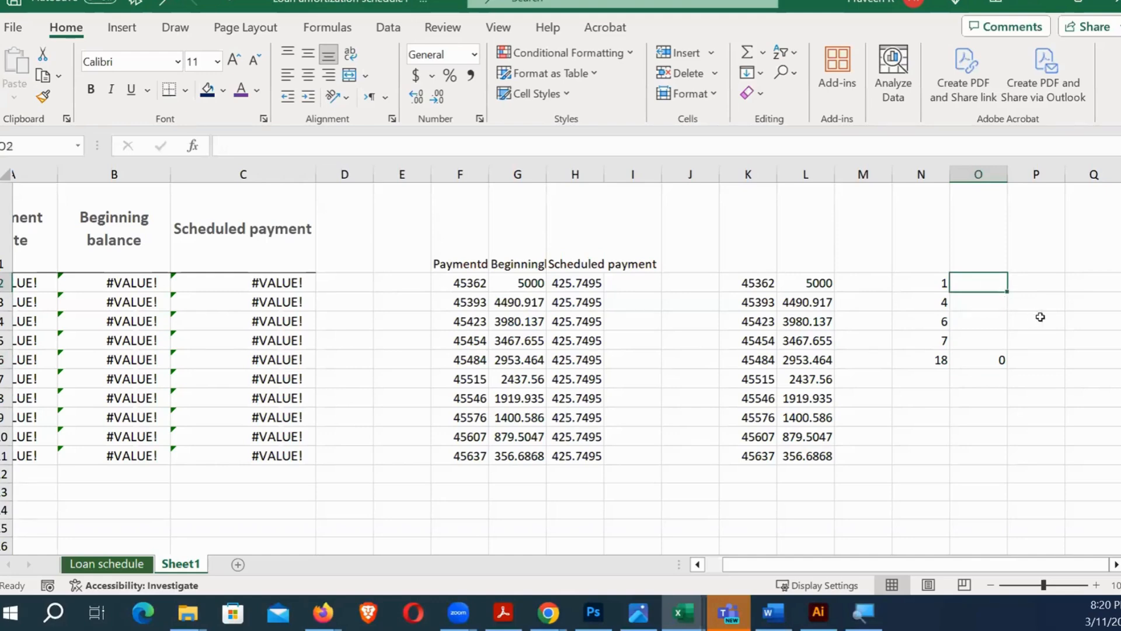
type("6")
key("Return")
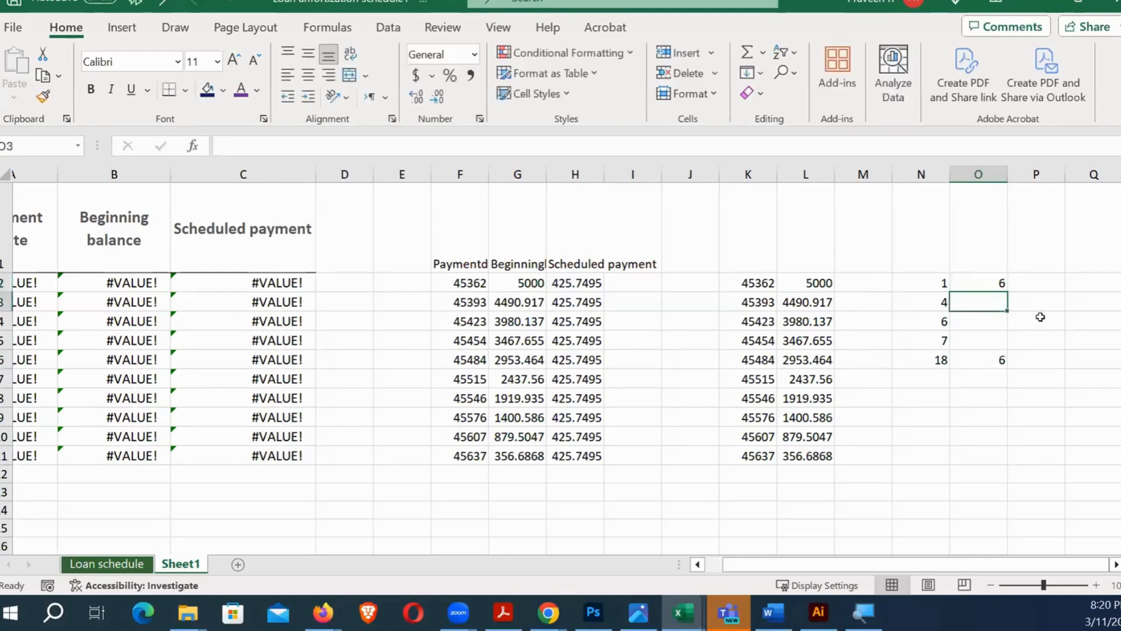
left_click(992, 363)
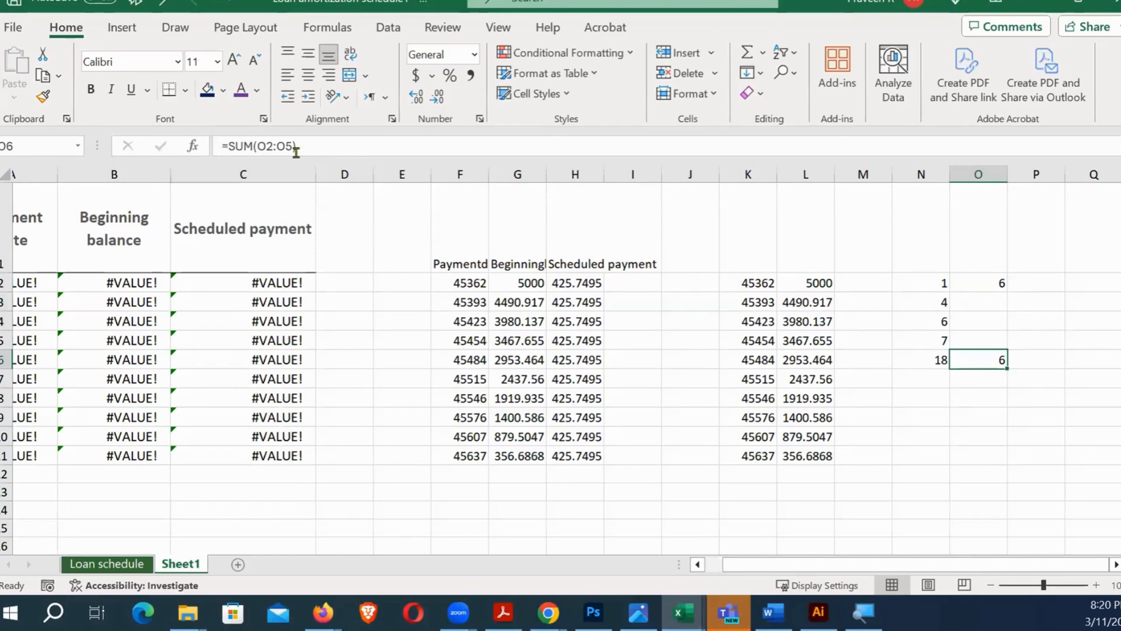
Fill in the remaining sample numbers of column O with 15 in O3, 10 in O4 and 64 in O5.
left_click(998, 327)
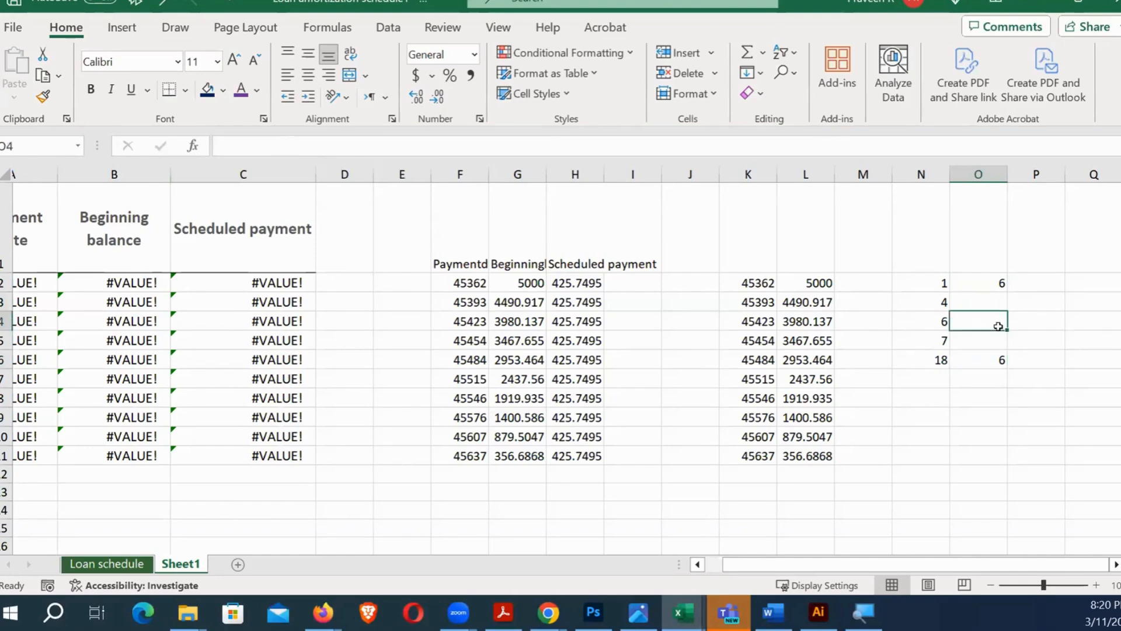
type("10")
key("Return")
key("Up")
key("Up")
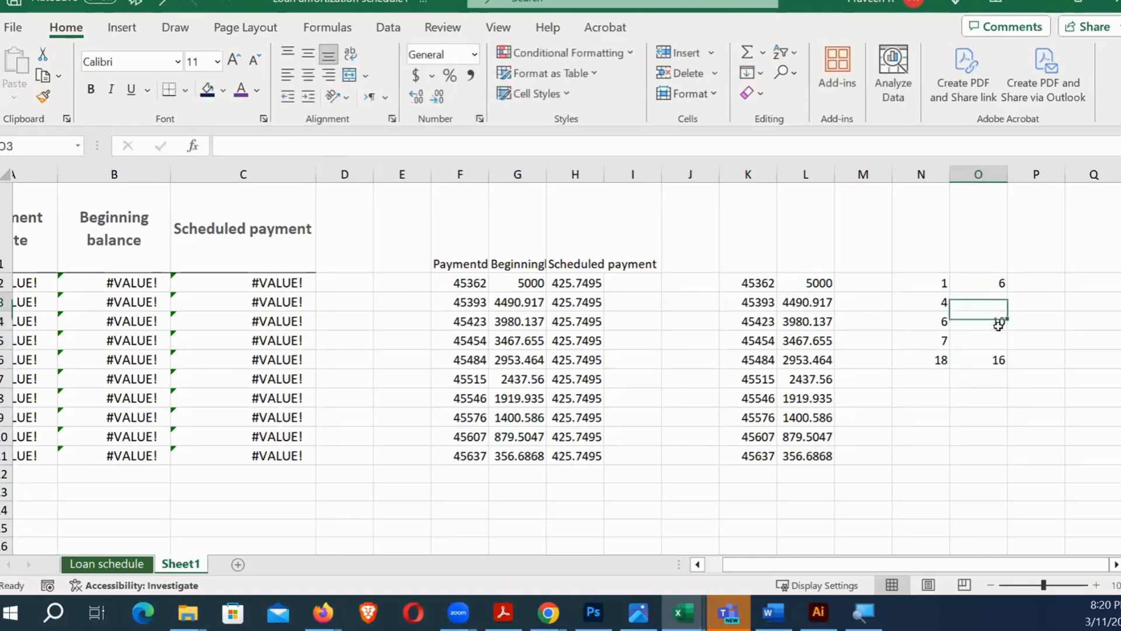
type("15")
key("Return")
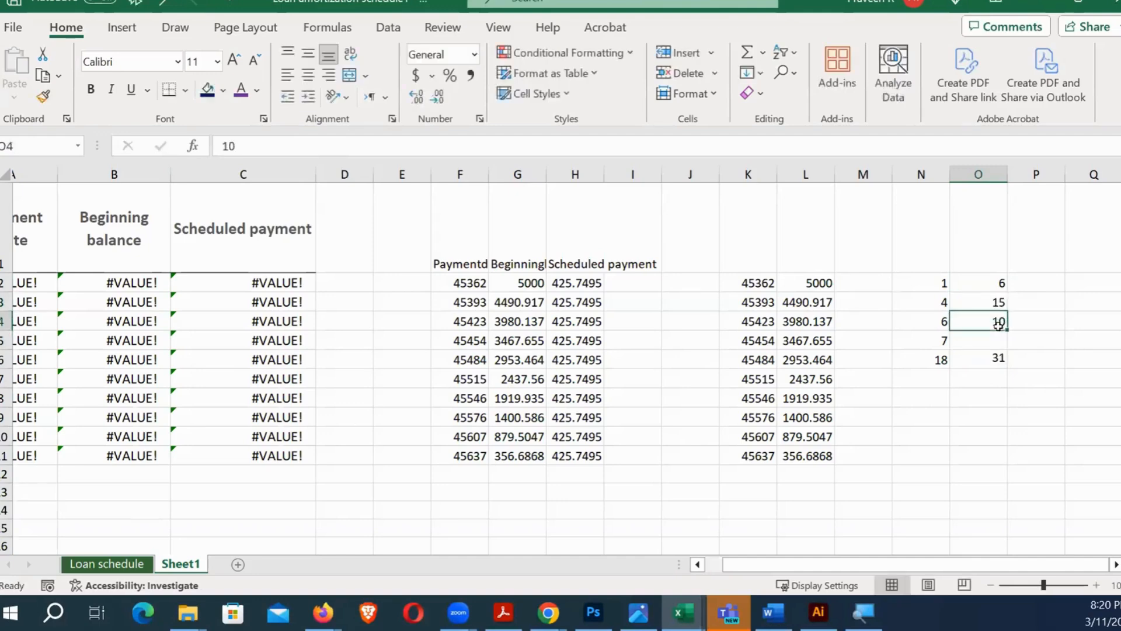
key("Down")
type("6")
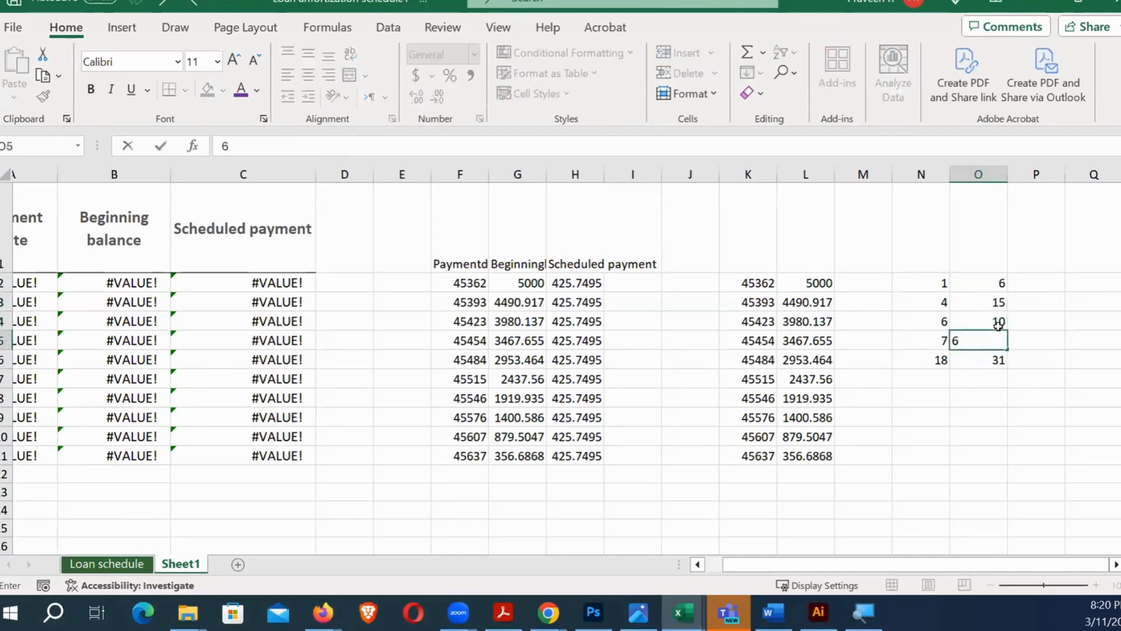
type("4")
key("Return")
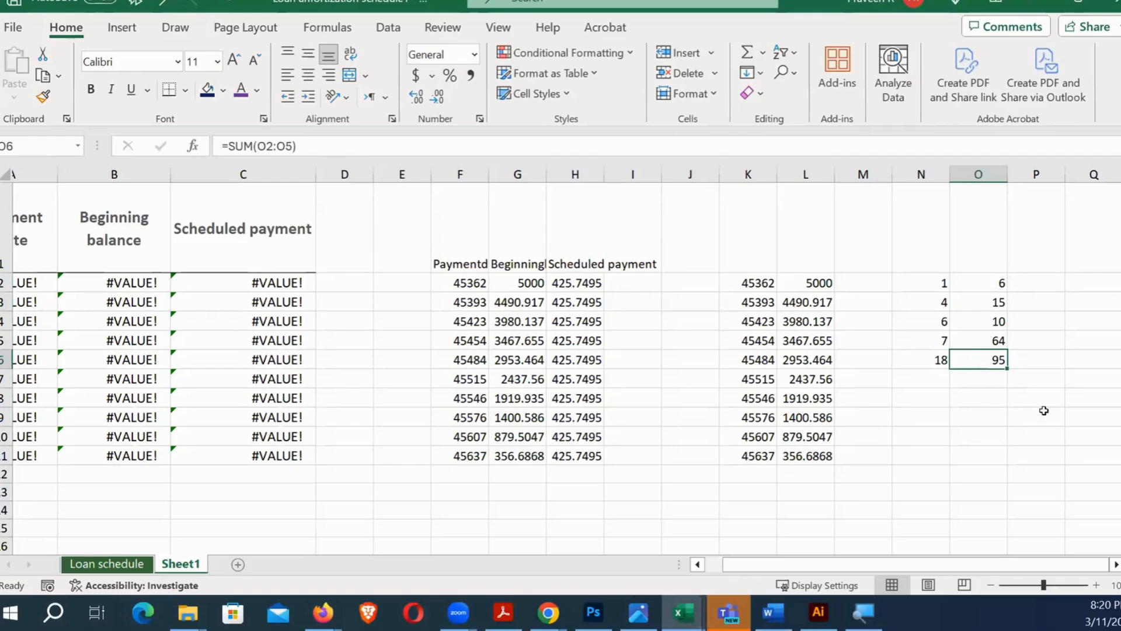
Copy the SUM formula from O6 into the adjacent cell P6.
key("ctrl+c")
left_click(1042, 360)
key("ctrl+v")
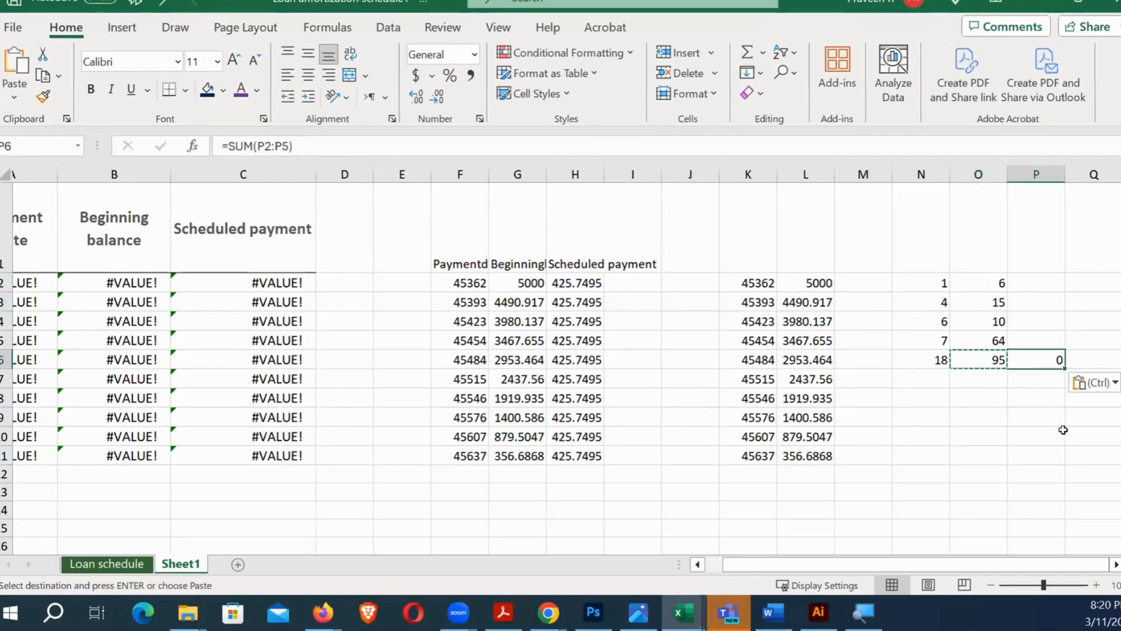
left_click(1043, 399)
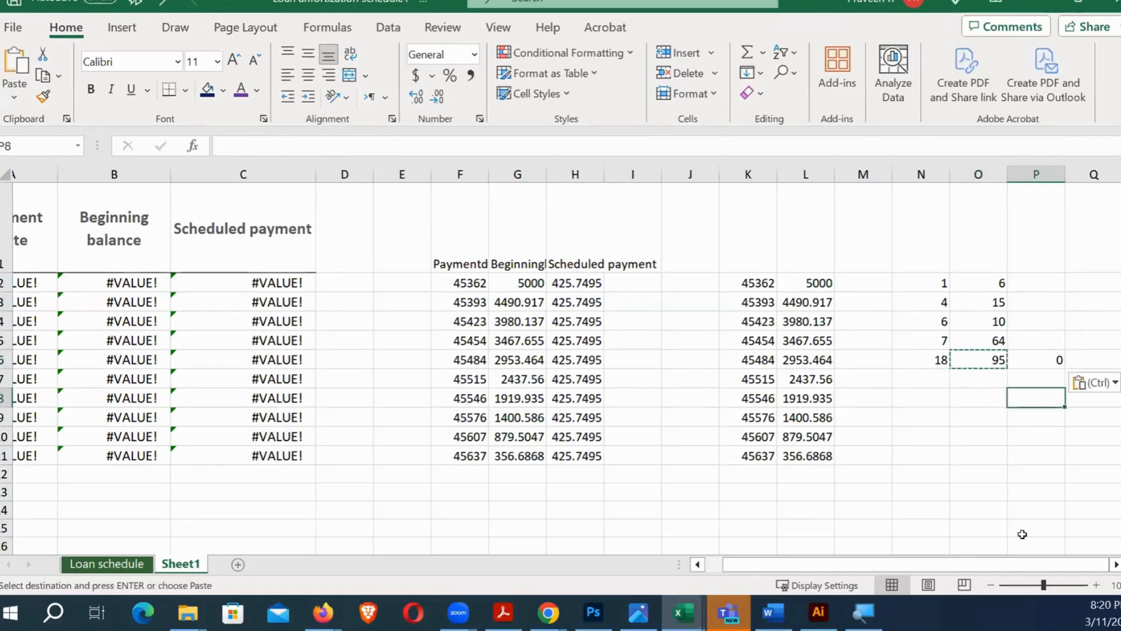
left_click(1115, 564)
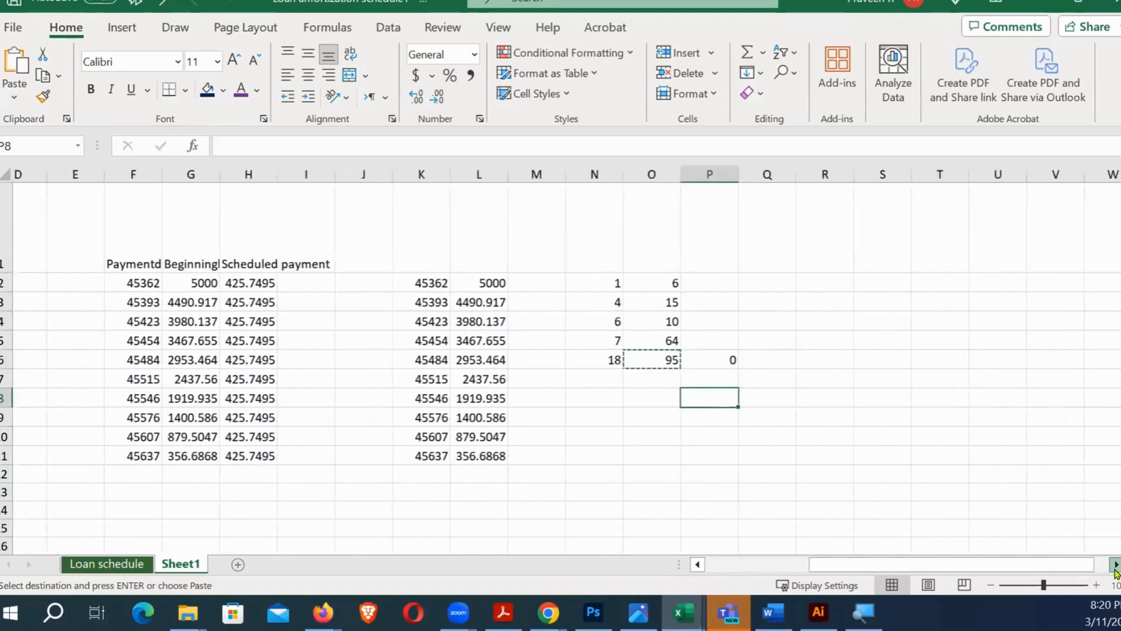
left_click(1116, 564)
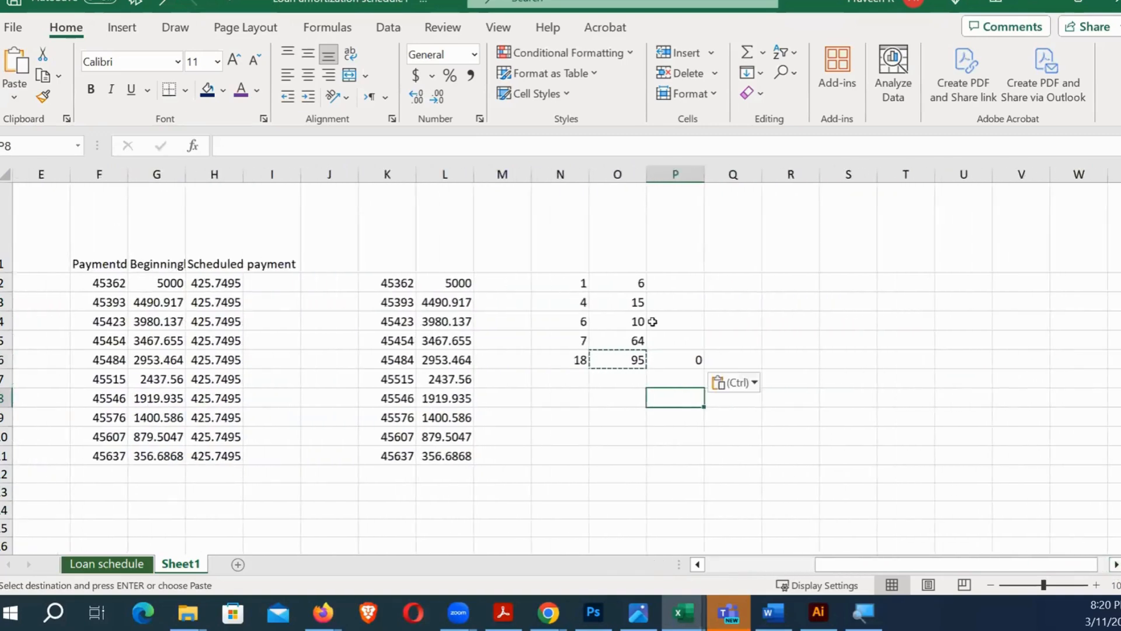
Replace the content of P6 with the copied O6 total as values only, and compare it with the formula in O6.
left_click(673, 357)
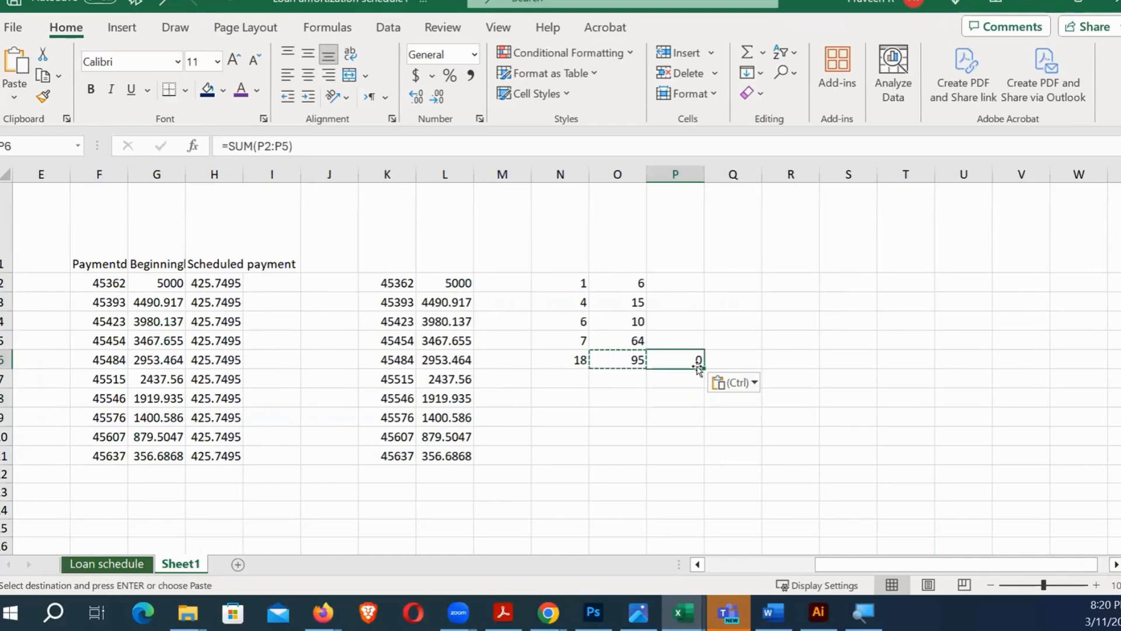
left_click(15, 93)
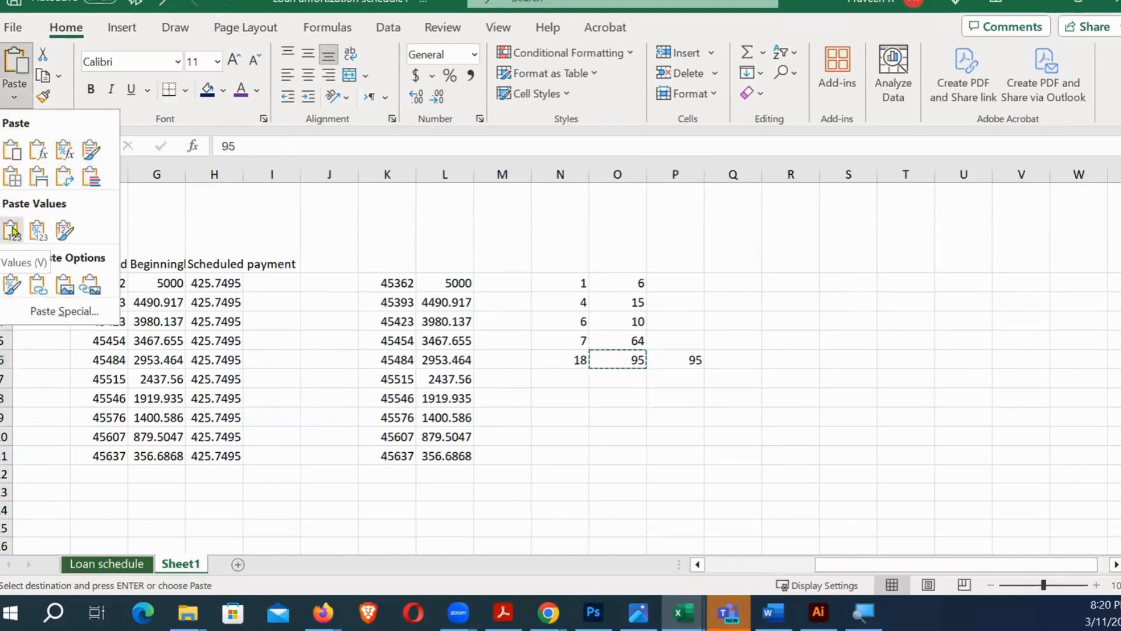
left_click(12, 231)
left_click(682, 402)
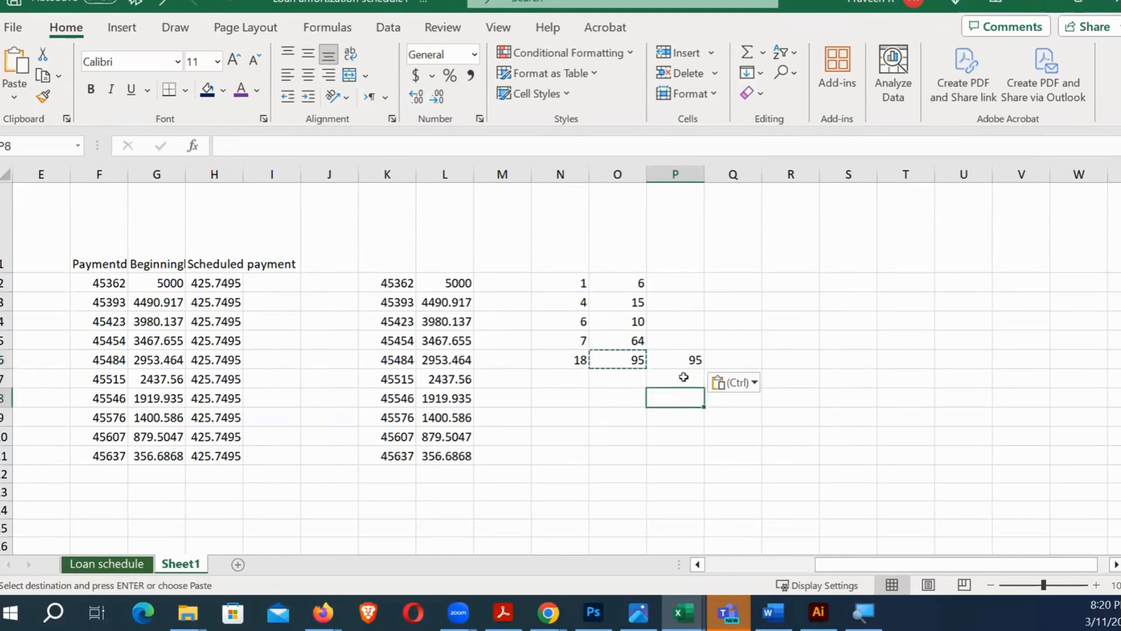
left_click(692, 361)
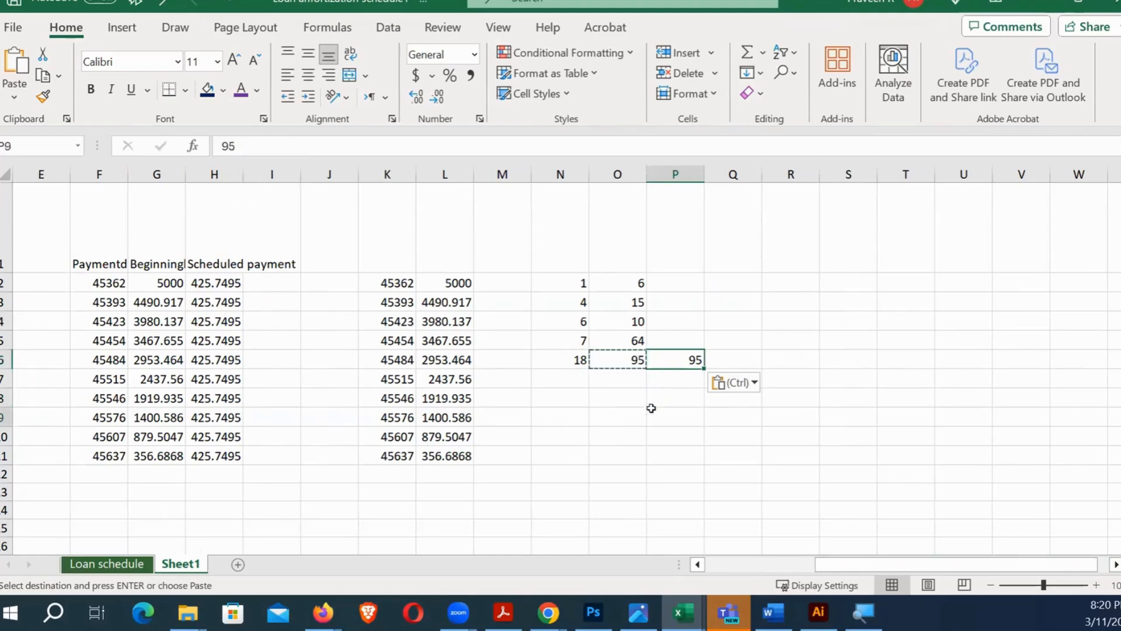
key("Down")
key("Down")
key("Down")
key("Escape")
left_click(630, 360)
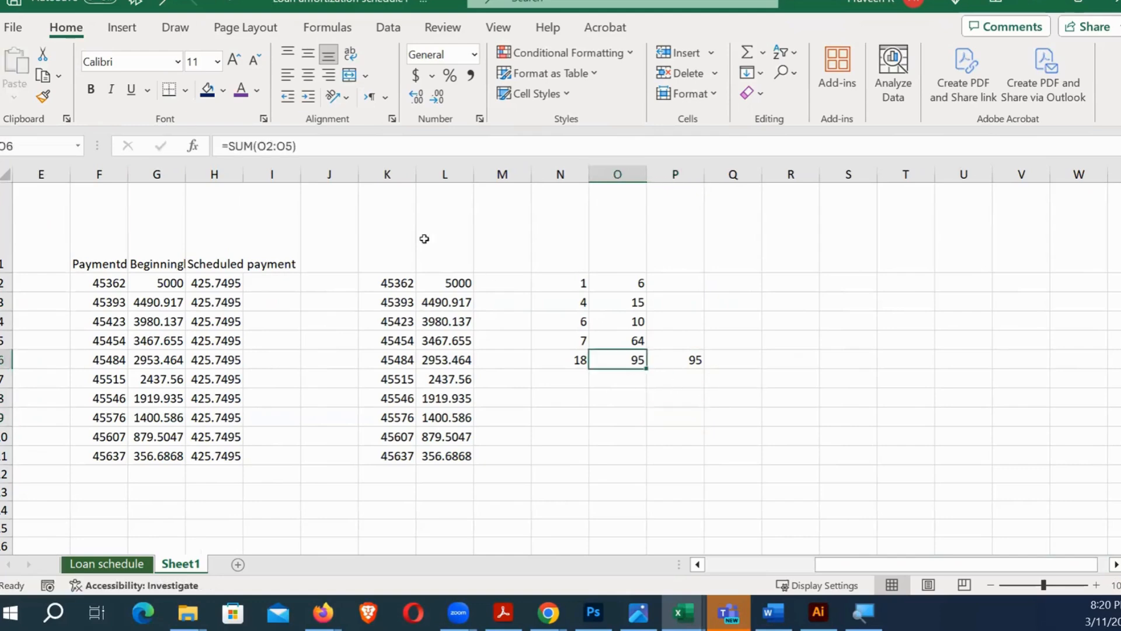
left_click(684, 412)
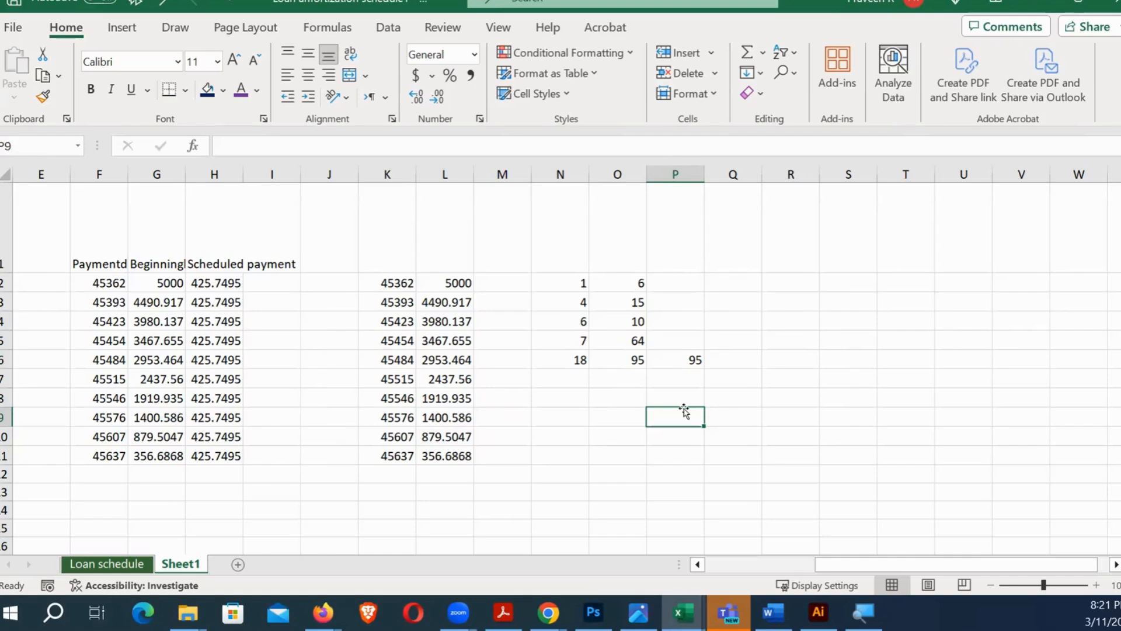
Switch to the PDF manual in Acrobat and view the section on Relative versus Absolute Cell Addresses.
key("alt+Tab")
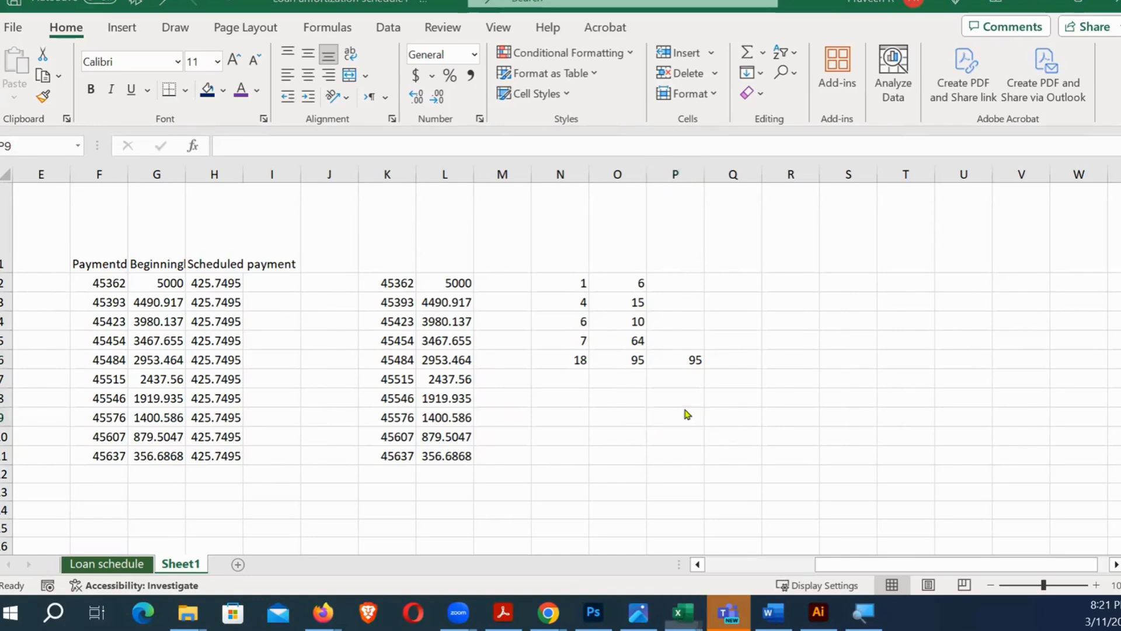
key("alt+Tab")
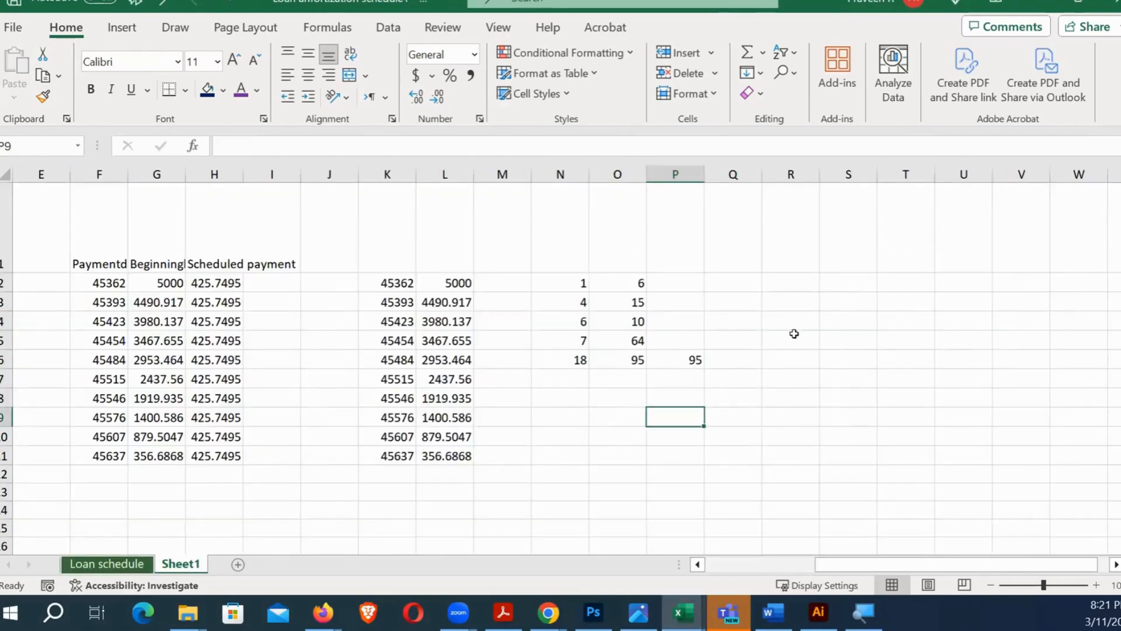
key("alt+Tab")
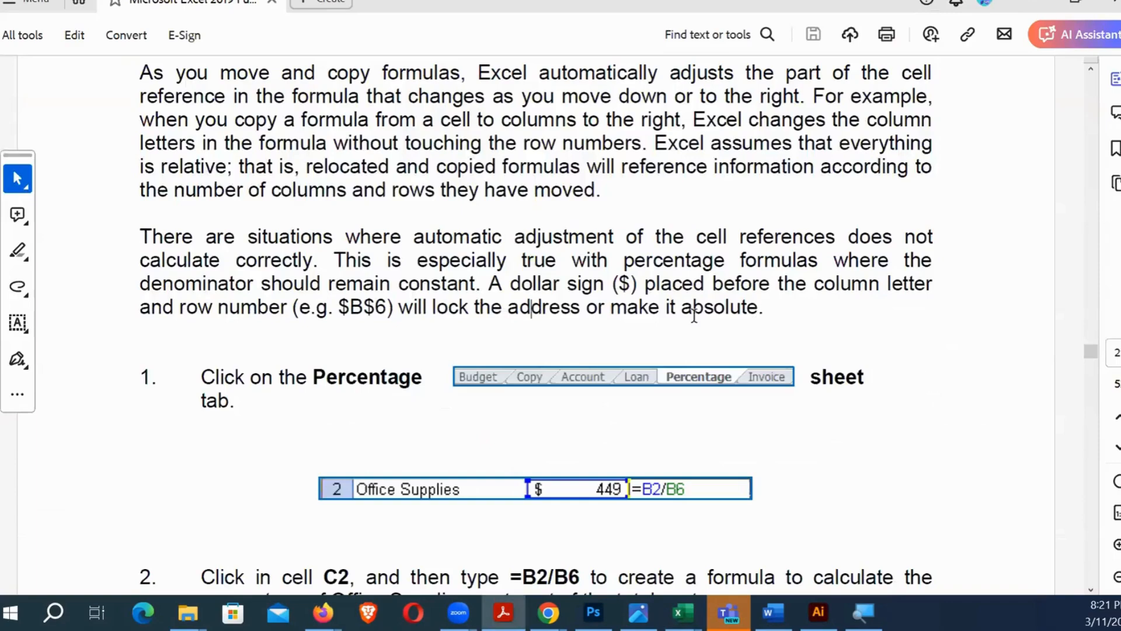
scroll(573, 298, "up", 1)
scroll(548, 216, "up", 1)
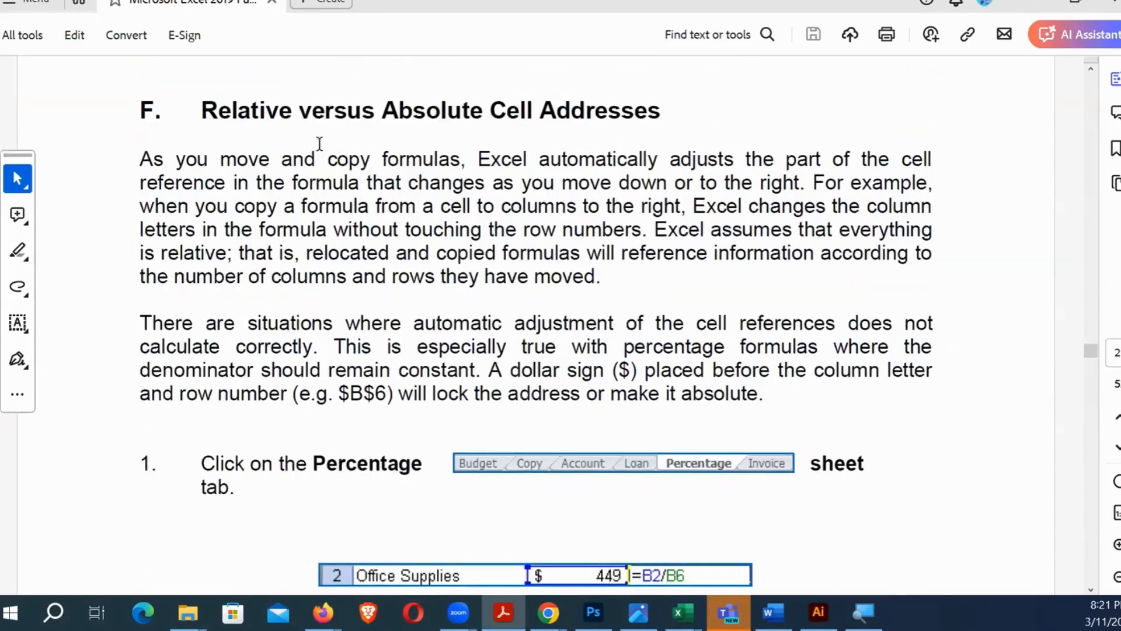
Switch back to the Excel workbook and check the SUM formulas in O6 and N6.
key("alt+Tab")
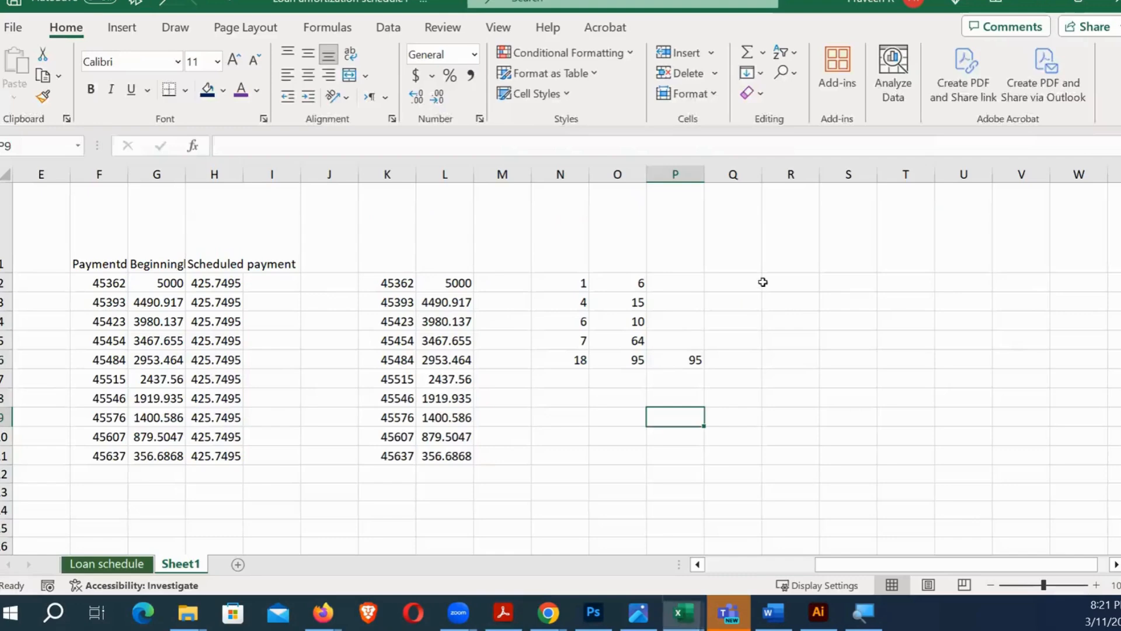
left_click(629, 363)
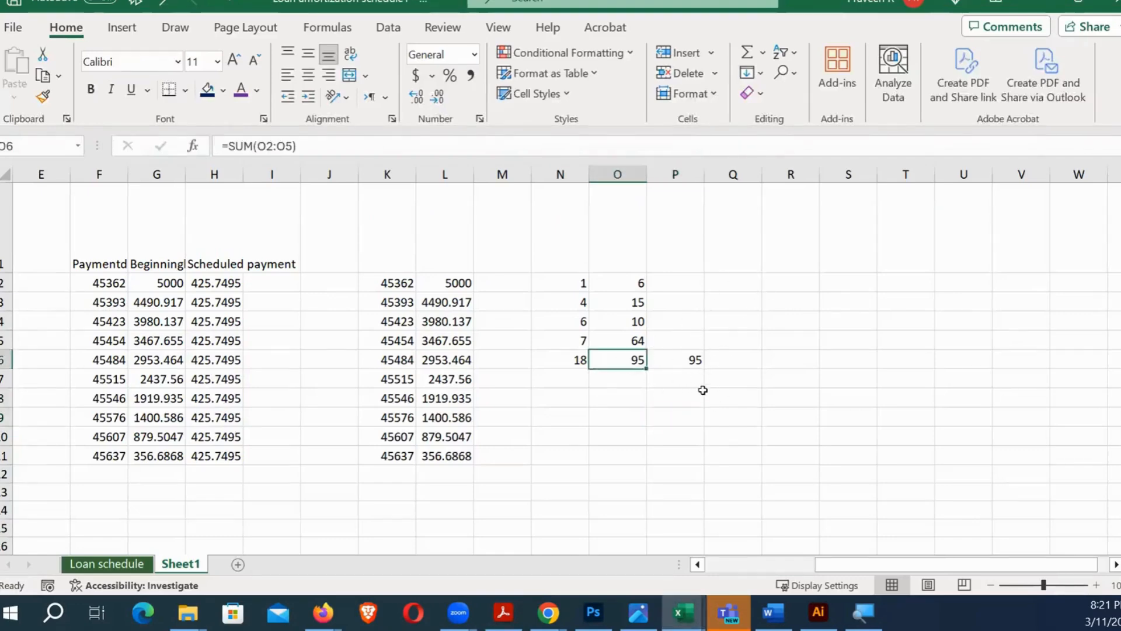
scroll(703, 399, "up", 2)
scroll(847, 397, "up", 1)
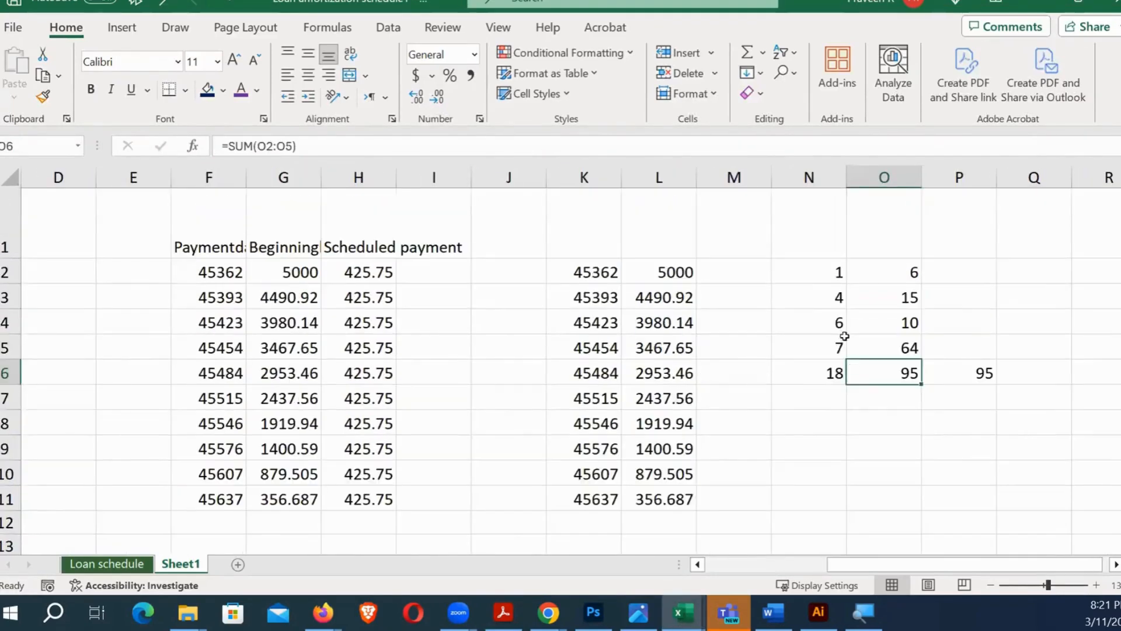
left_click(816, 368)
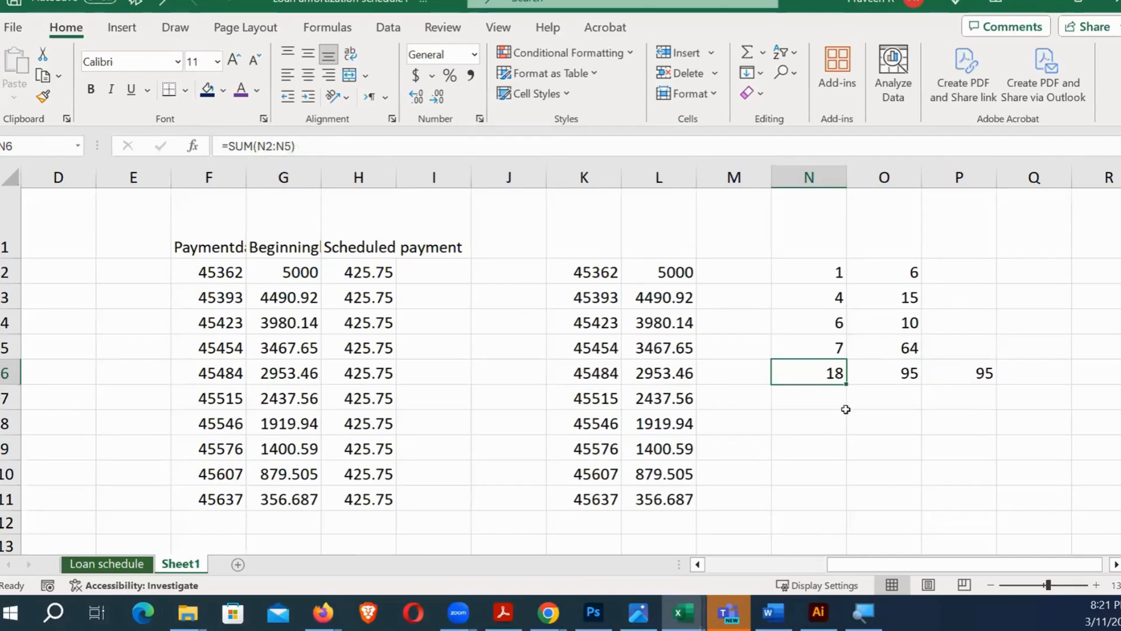
Copy the total in O6 into P6 with a normal paste so the SUM formula replaces the static value.
left_click(893, 374)
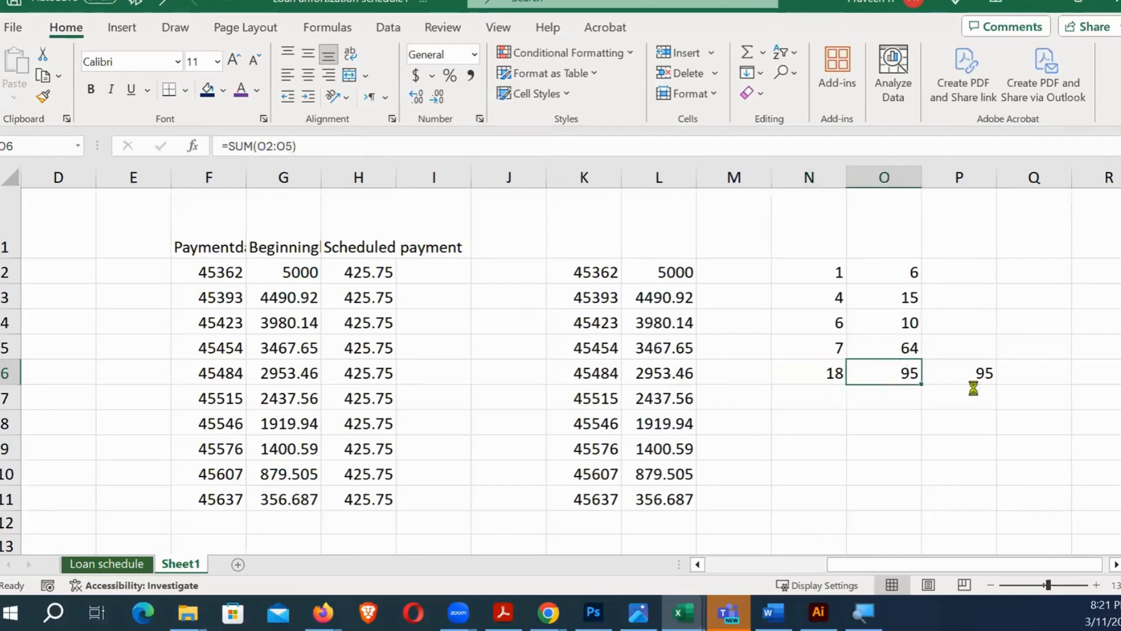
key("ctrl+c")
left_click(986, 376)
key("ctrl+v")
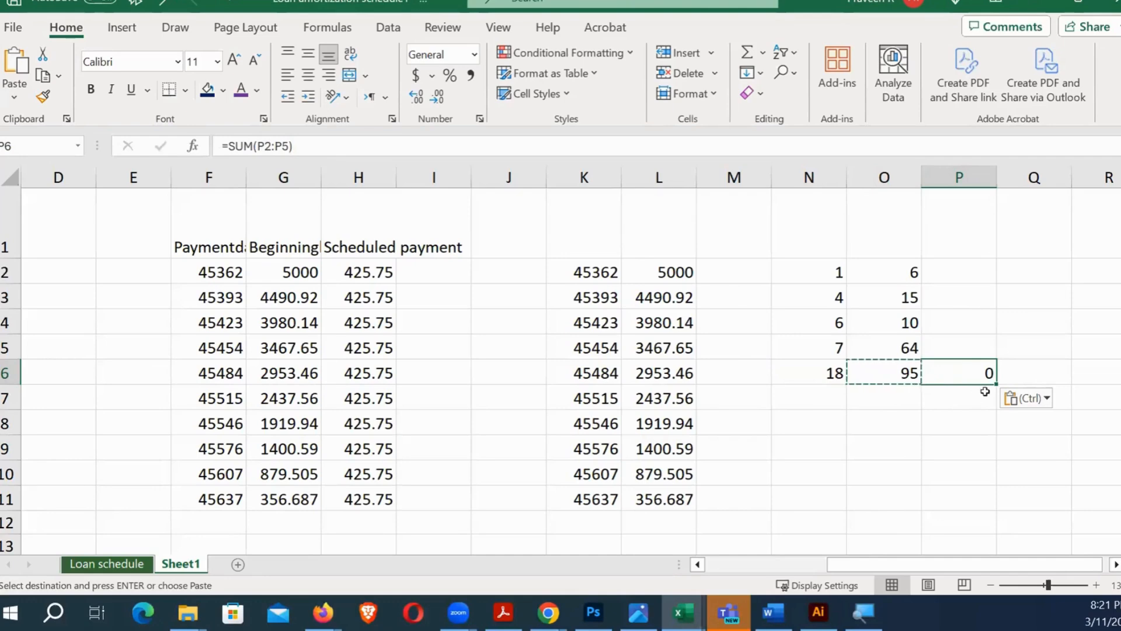
Compare the SUM formulas in O6 and P6 and the cell ranges each one refers to.
double_click(887, 374)
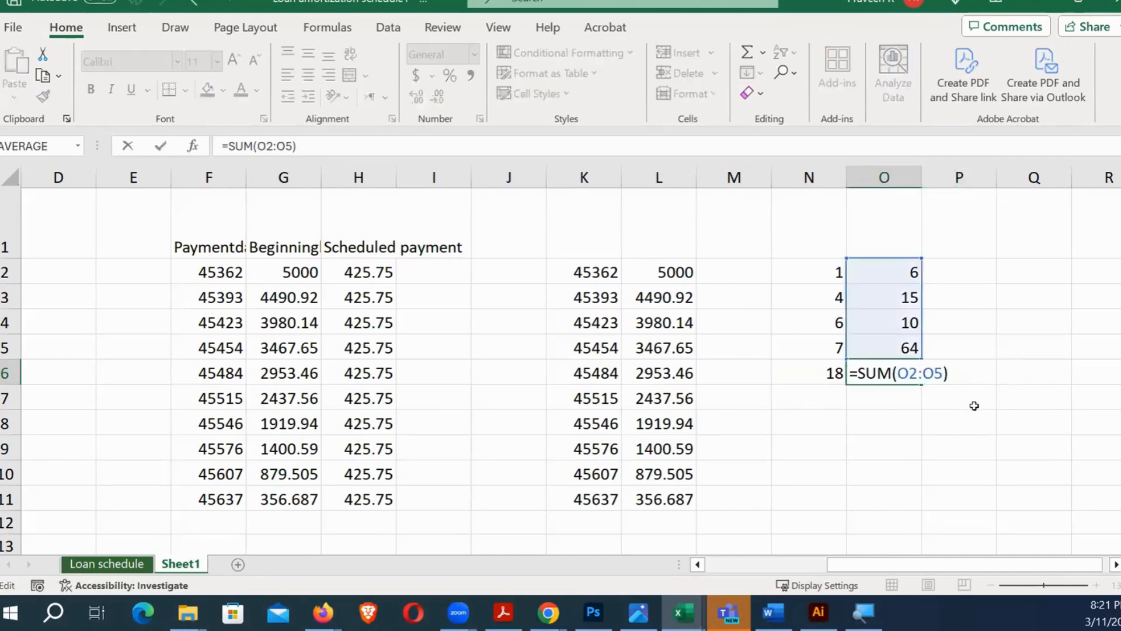
left_click(969, 377)
double_click(970, 376)
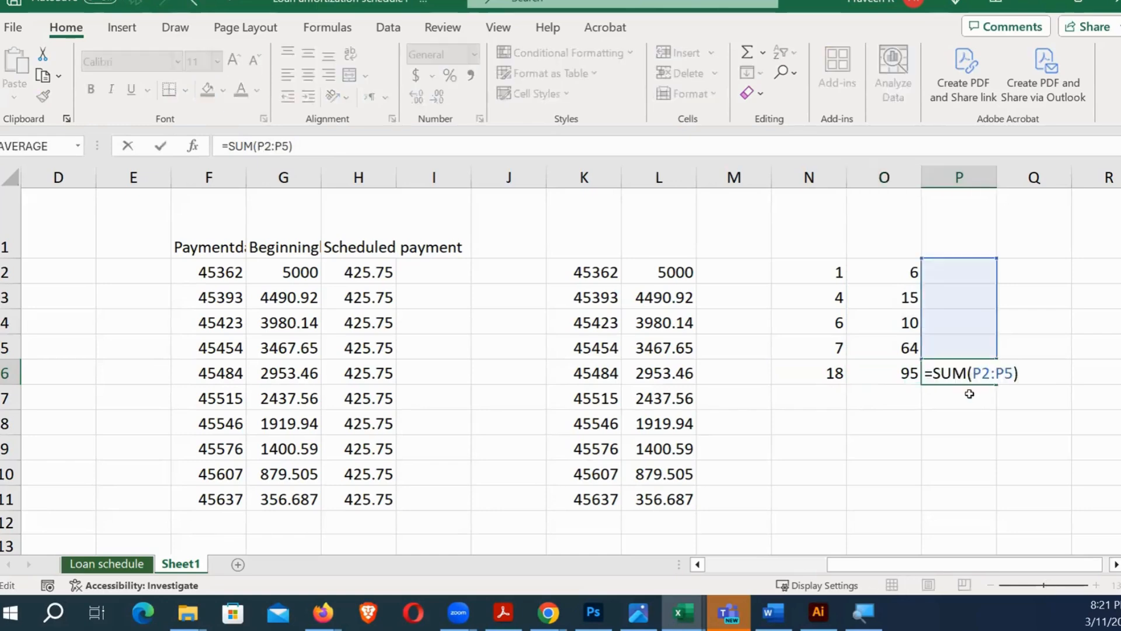
key("Escape")
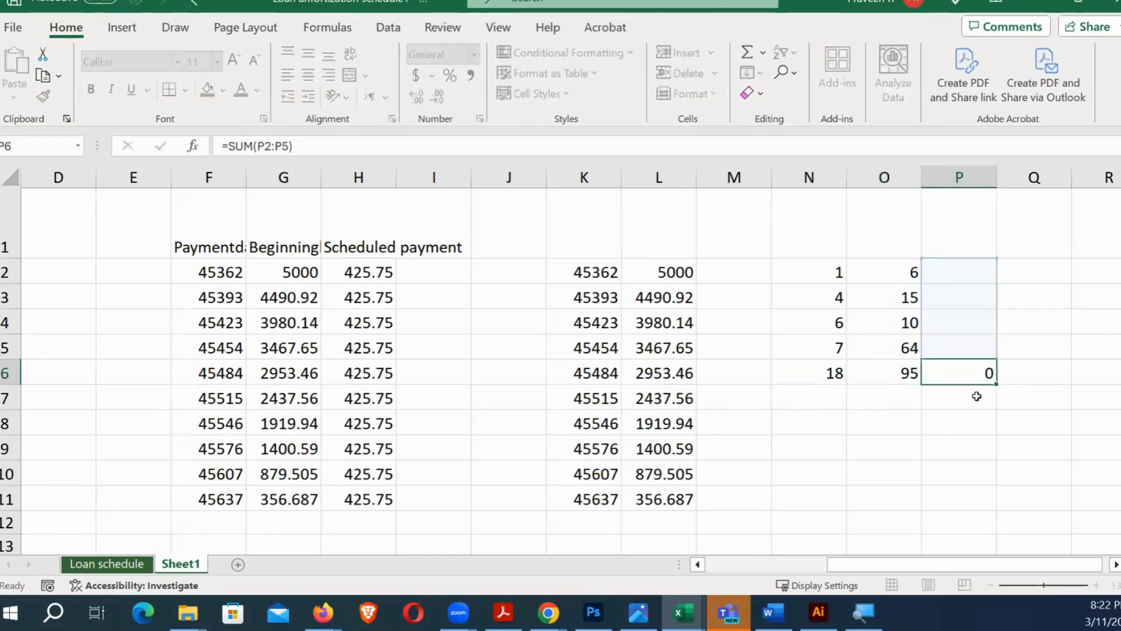
key("Left")
key("F2")
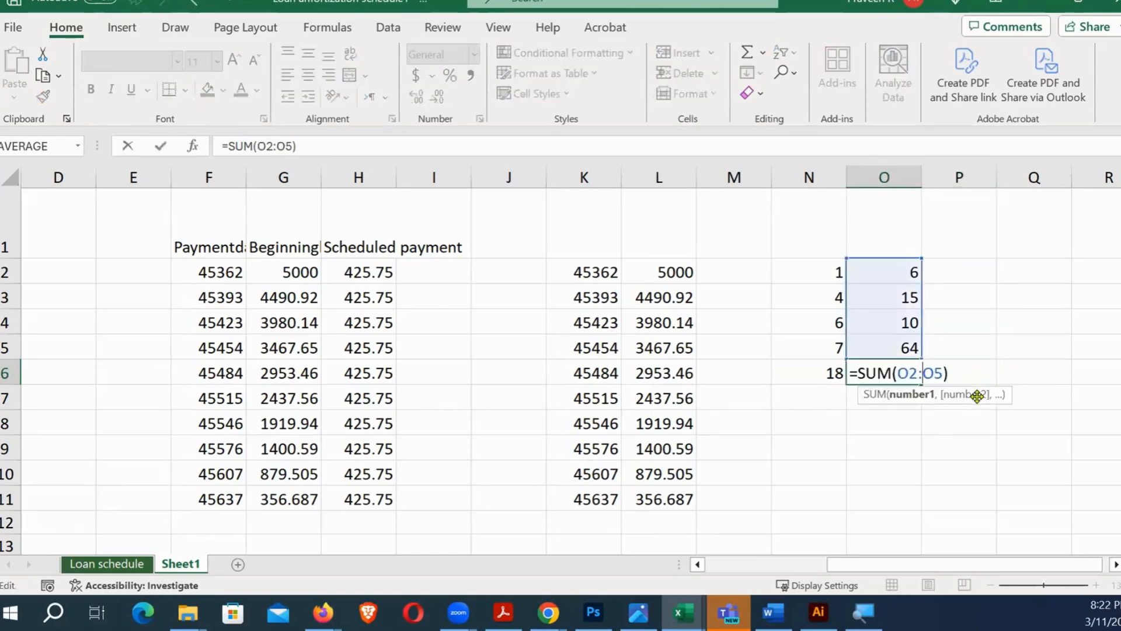
key("Left")
key("Left")
key("Left")
key("Left")
key("Left")
key("Return")
Switch to the PDF manual and read the first paragraph on relative addresses, selecting the words about changing column letters and row numbers.
key("alt+Tab")
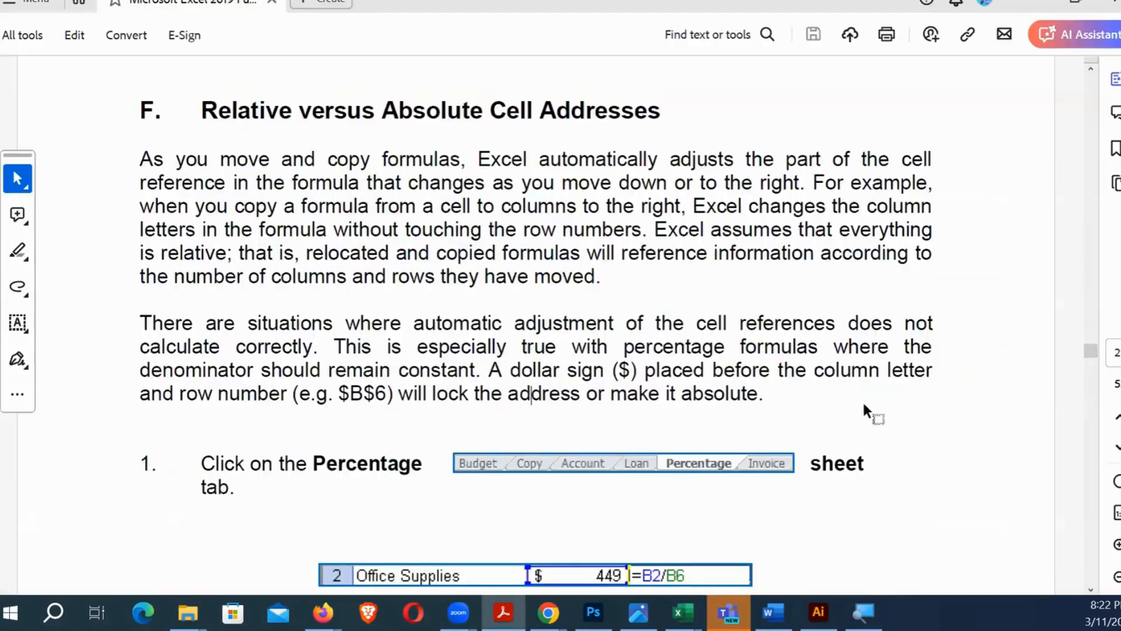
scroll(739, 454, "down", 2)
scroll(739, 454, "up", 3)
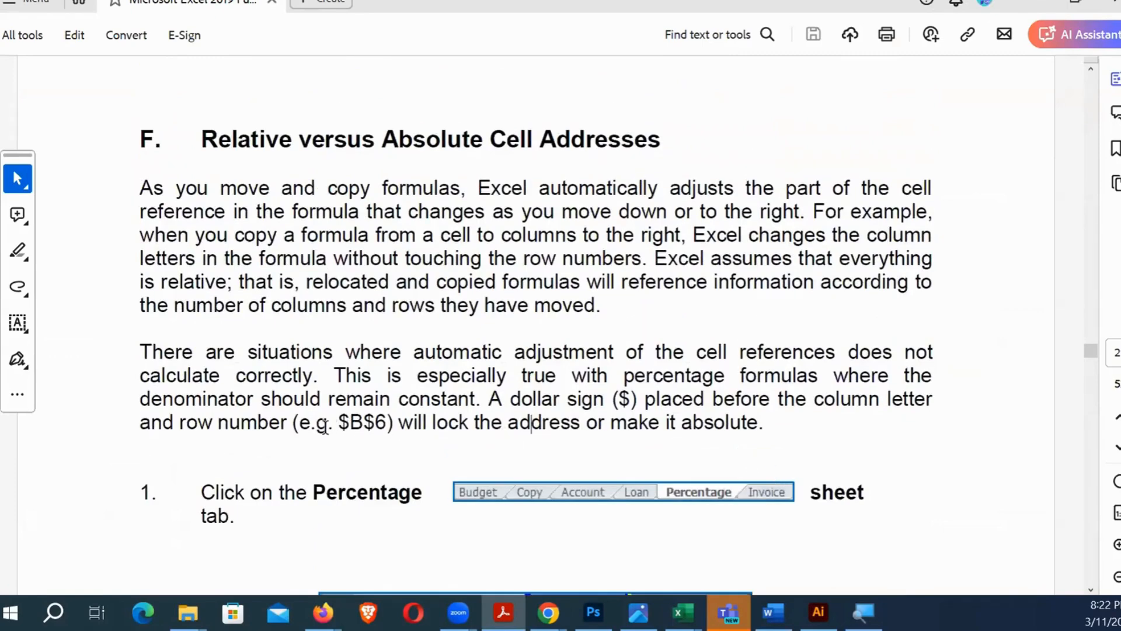
scroll(405, 342, "up", 2)
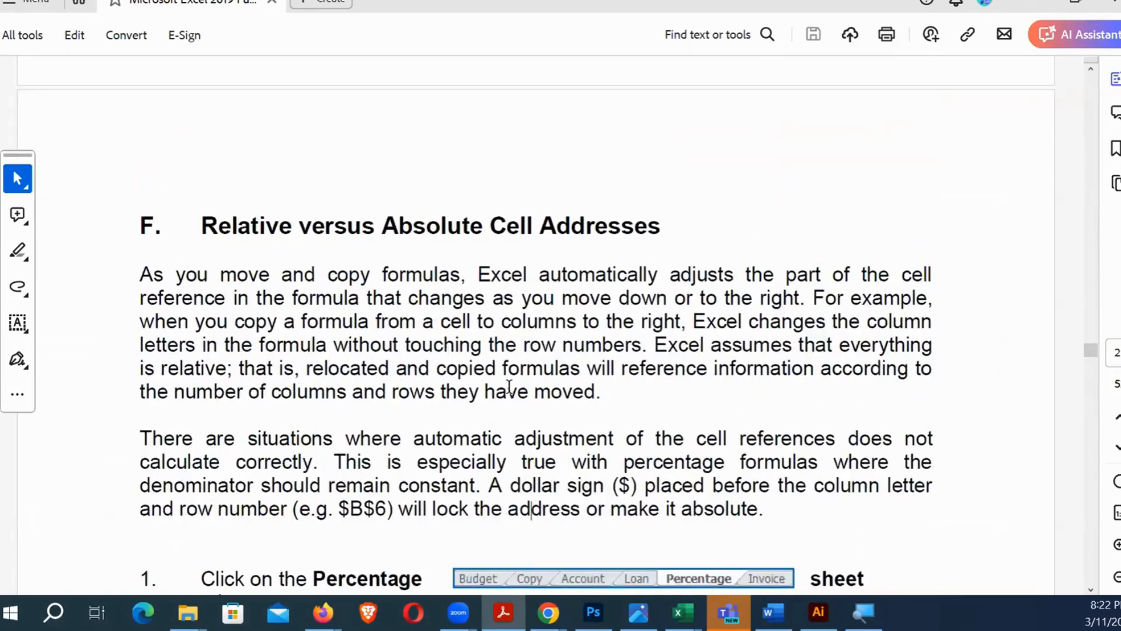
left_click(533, 386)
left_click_drag(806, 299, 670, 274)
left_click(607, 301)
left_click_drag(769, 328, 932, 322)
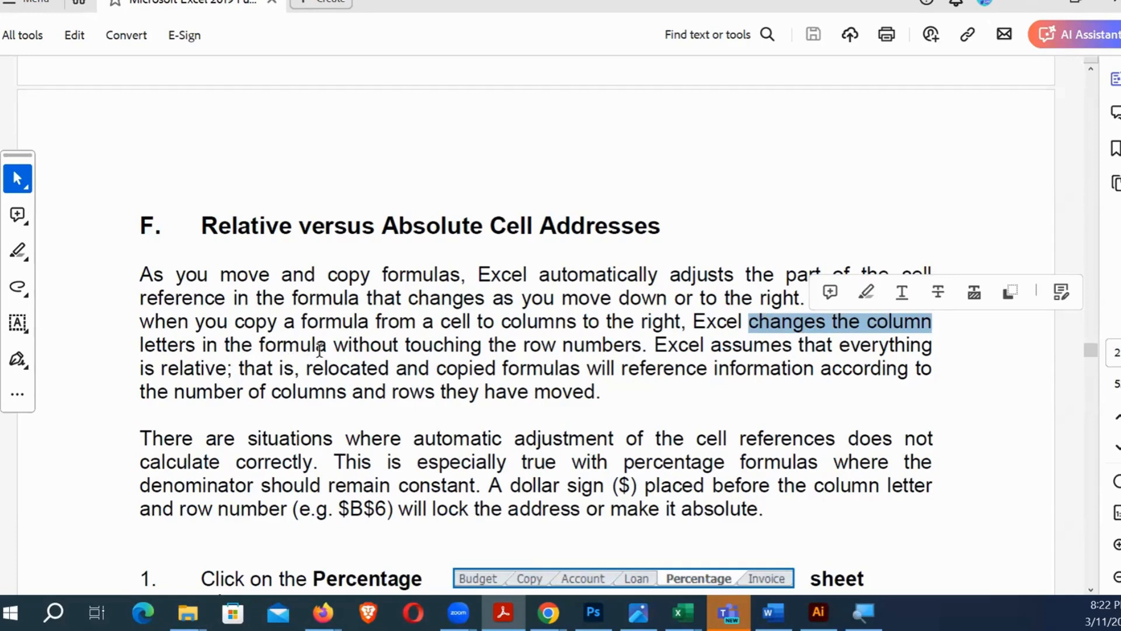
left_click(613, 348)
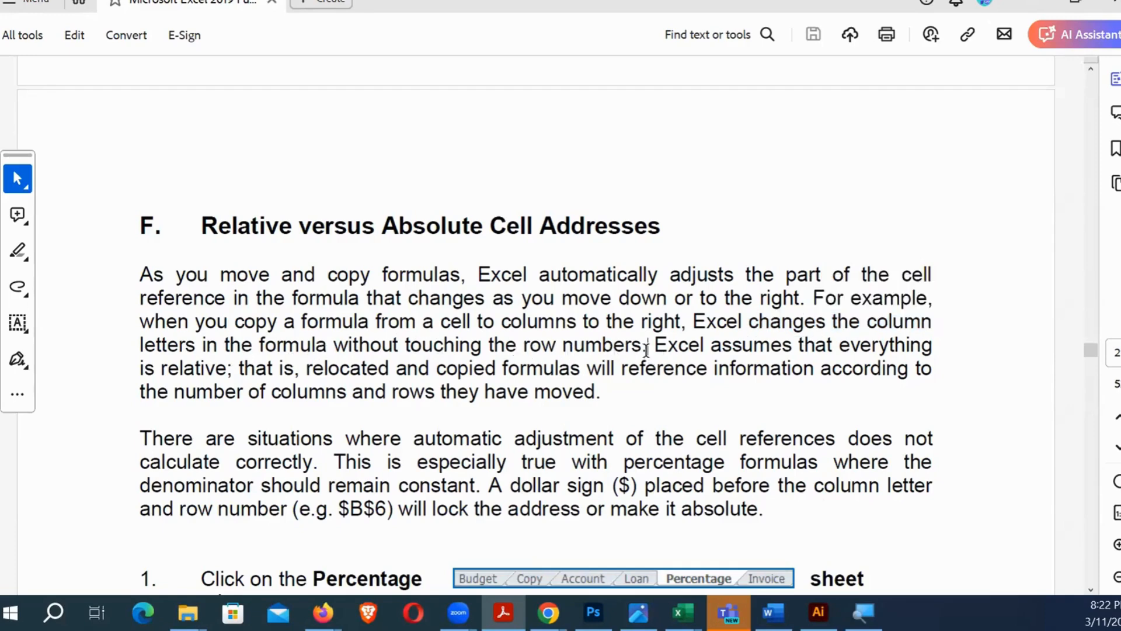
left_click_drag(646, 349, 606, 351)
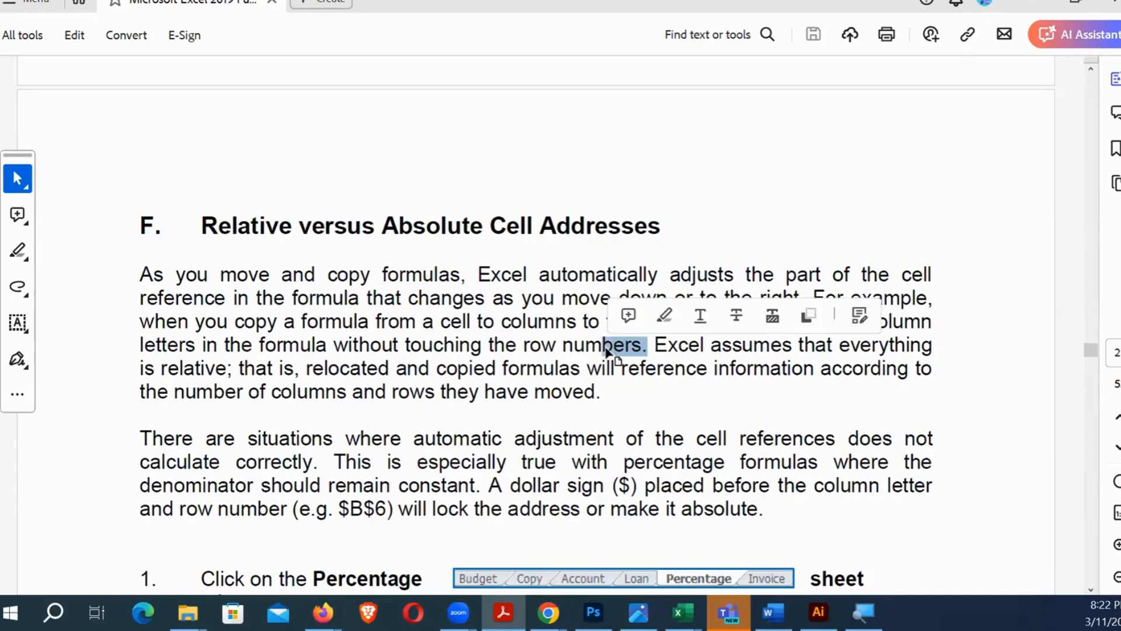
Switch to the Excel workbook and compare the SUM ranges in N6 and O6.
key("alt+Tab")
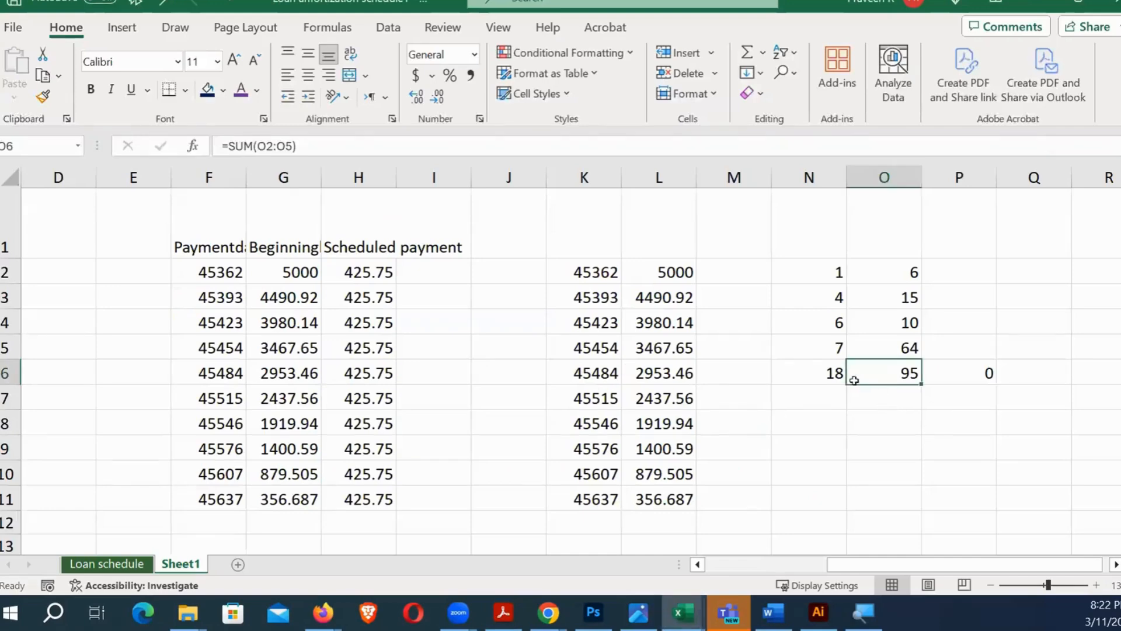
left_click(830, 373)
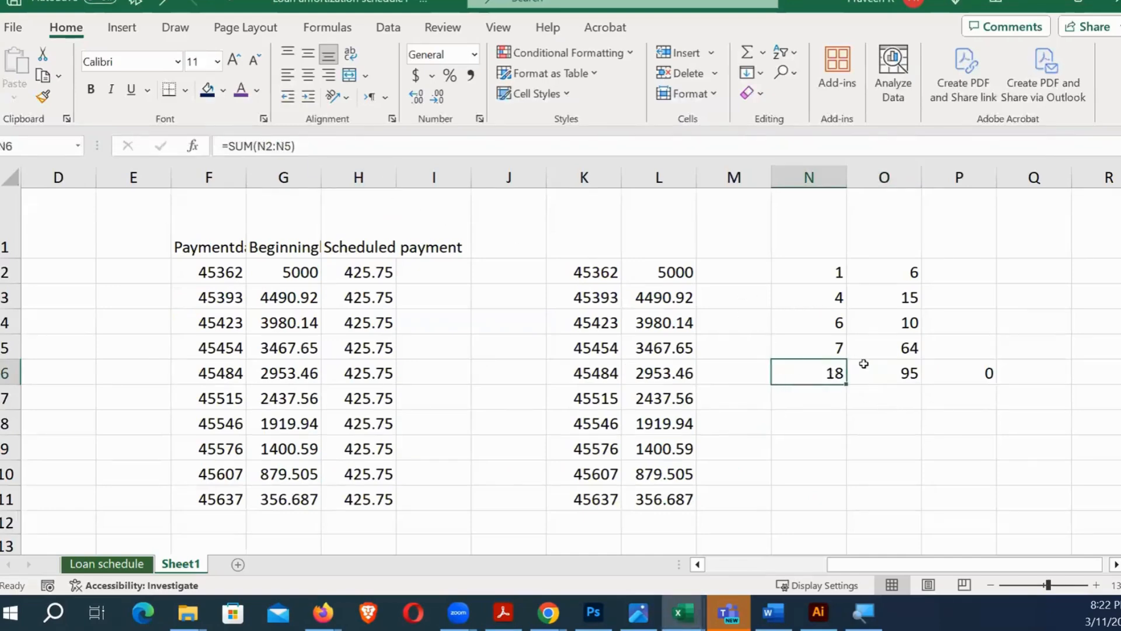
left_click(888, 374)
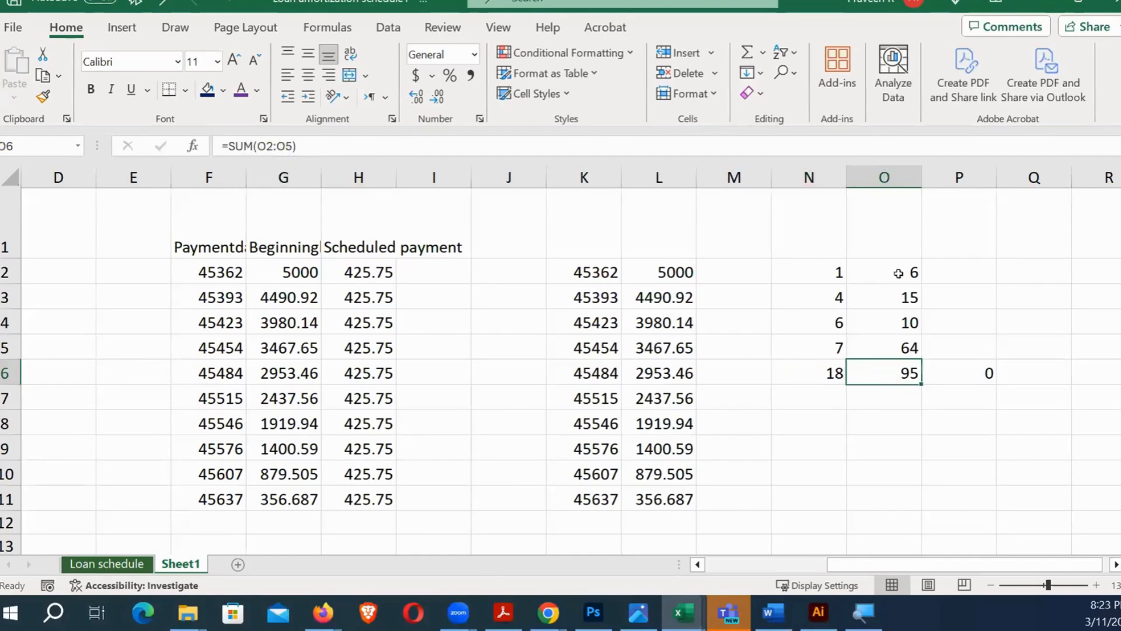
Return to the PDF manual and read the rest of the relative addresses paragraph, selecting its last word, "moved.".
key("alt+Tab")
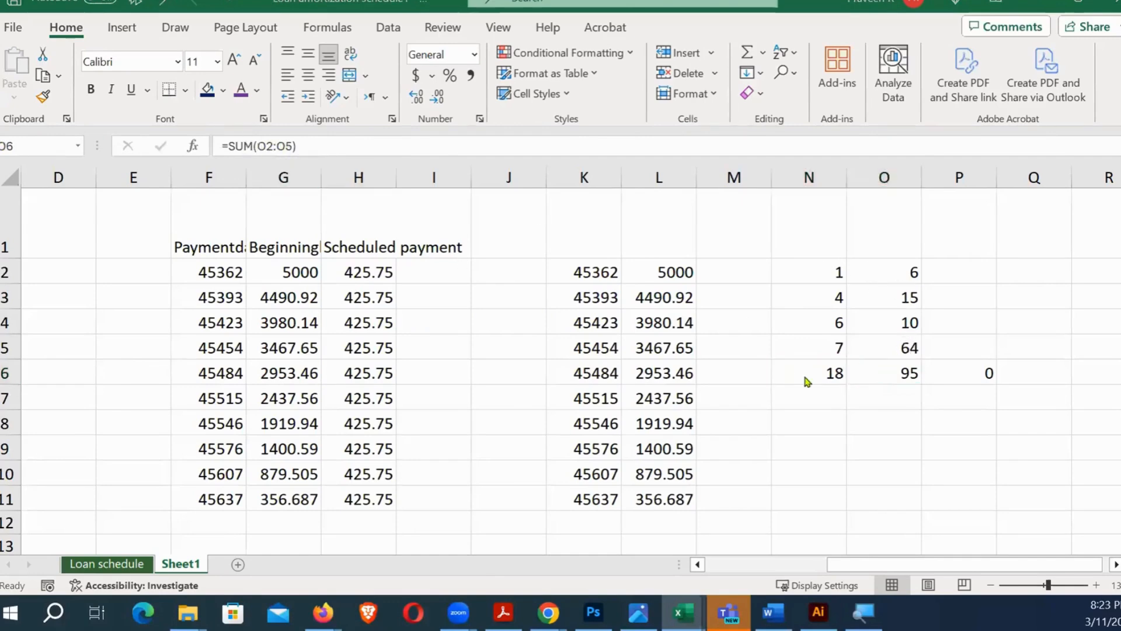
left_click(668, 347)
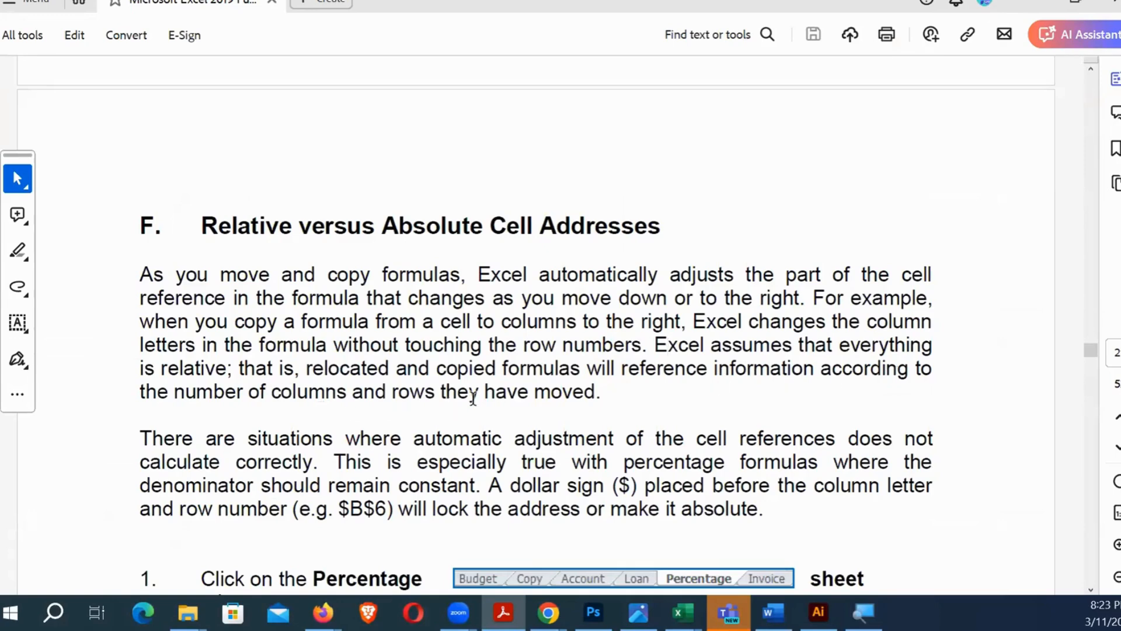
left_click_drag(601, 392, 528, 392)
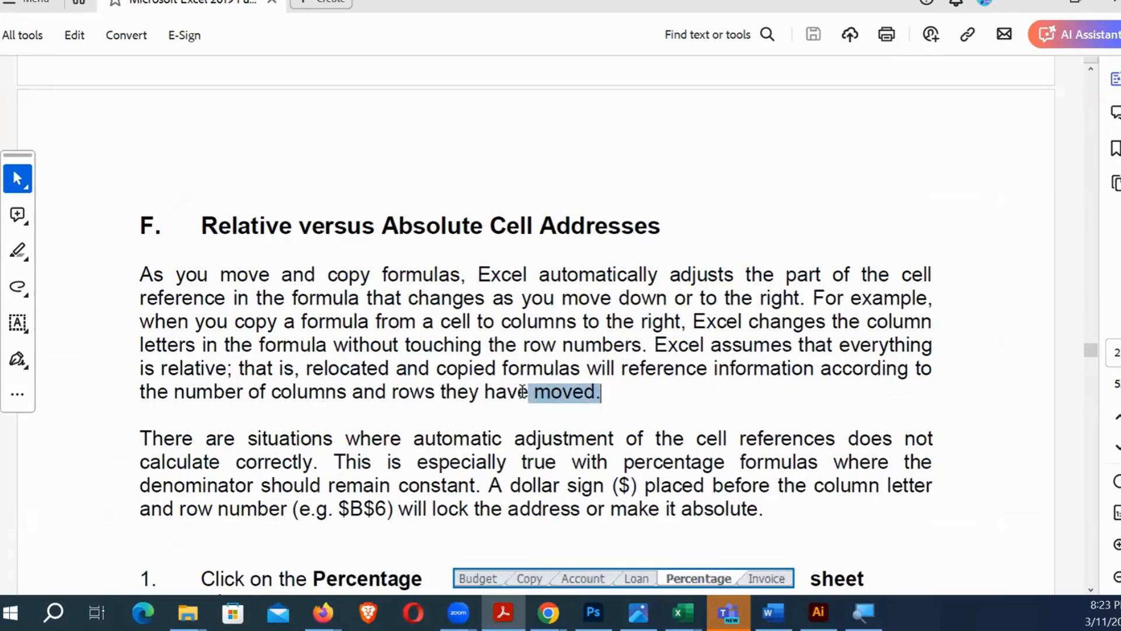
left_click(561, 398)
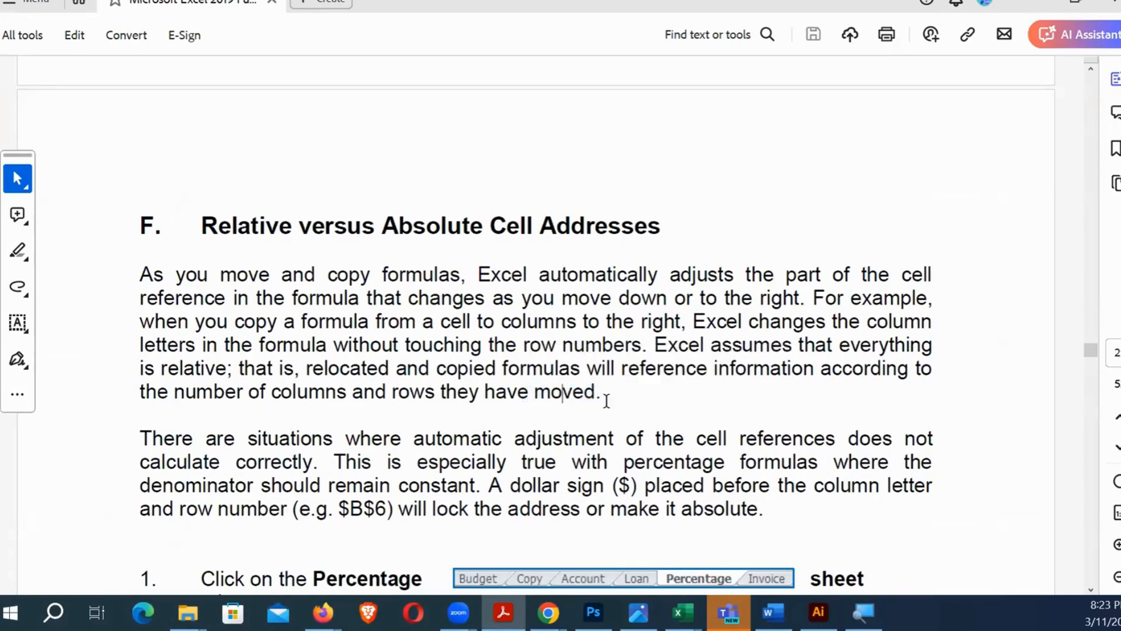
scroll(602, 401, "down", 1)
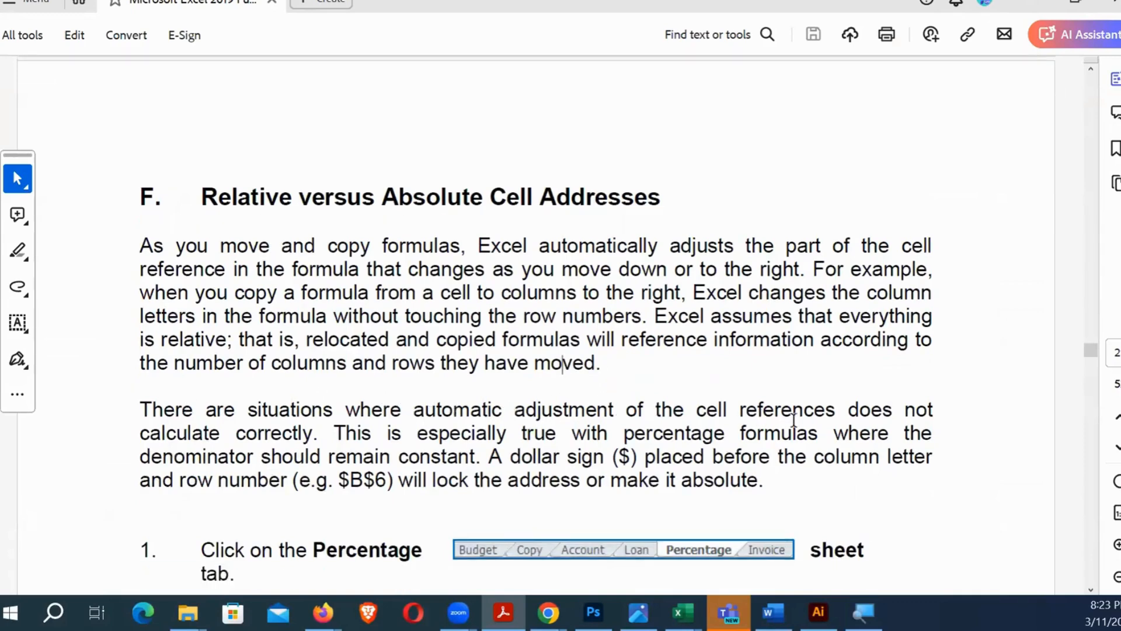
Read the paragraph on absolute addresses, selecting "dollar sign" and the second $ in $B$6, and continue to the Office Supplies percentage example.
left_click(281, 432)
left_click_drag(476, 460, 431, 461)
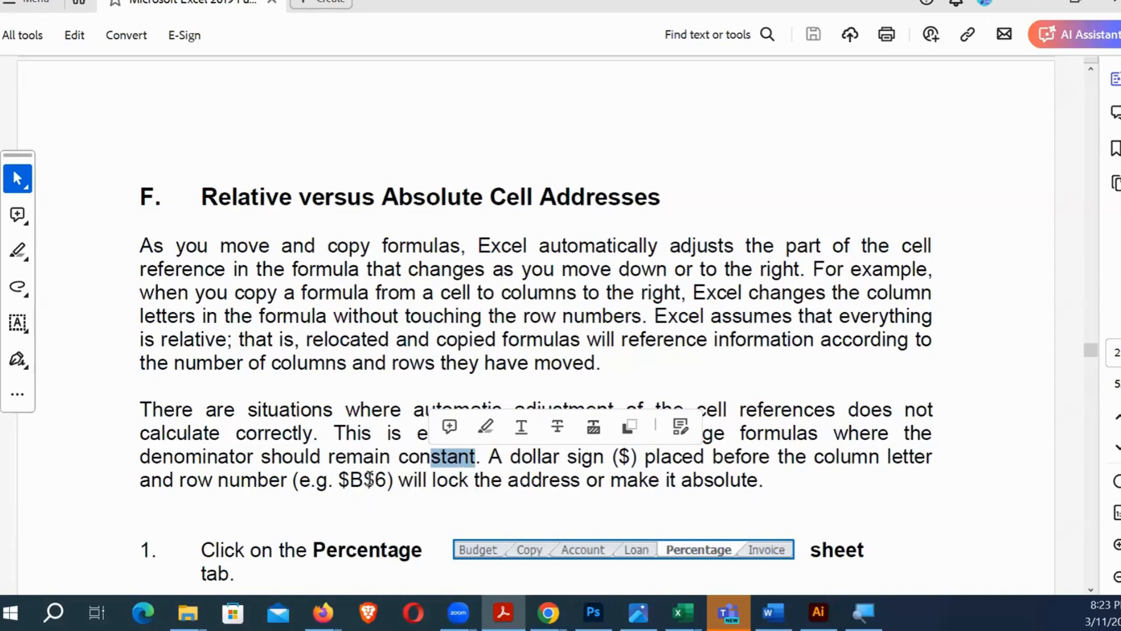
left_click(438, 465)
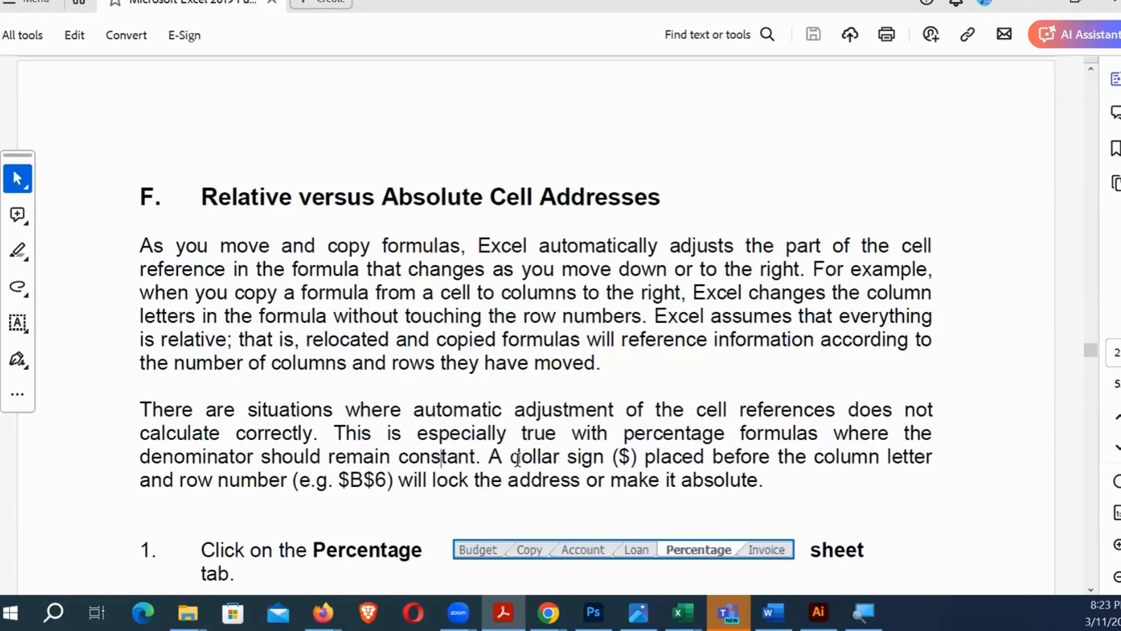
left_click_drag(509, 458, 623, 467)
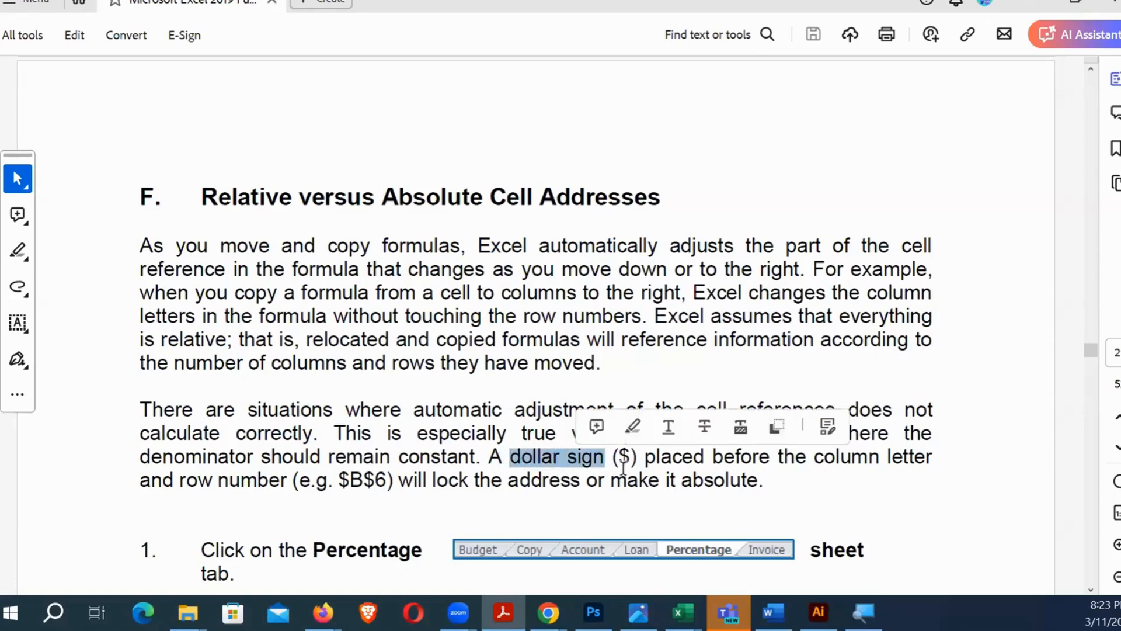
left_click(654, 458)
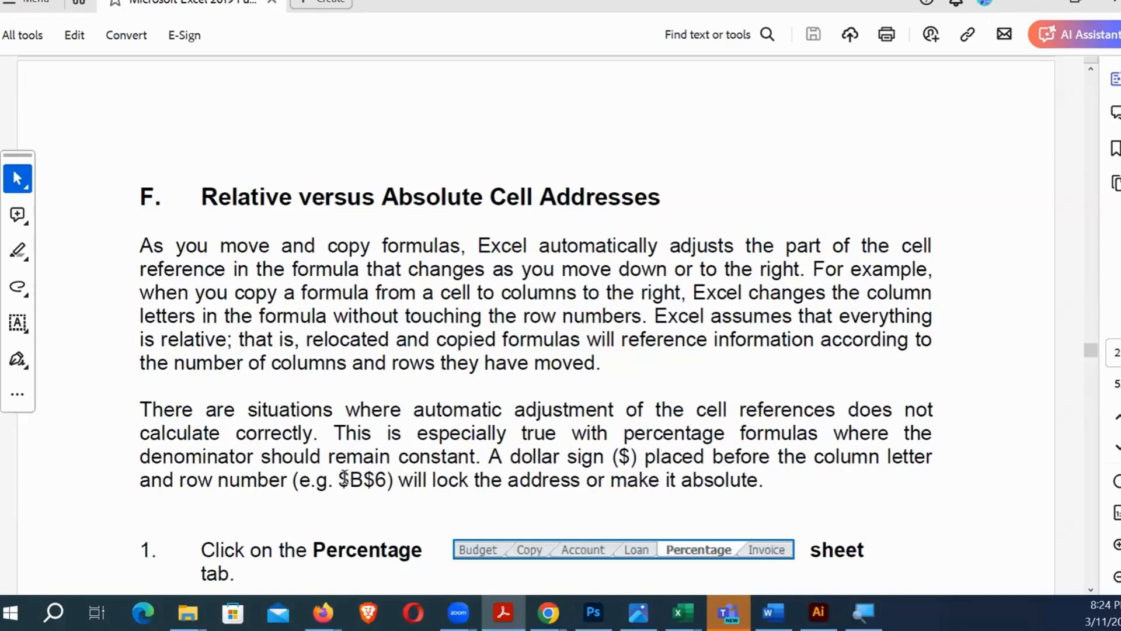
left_click_drag(360, 480, 373, 480)
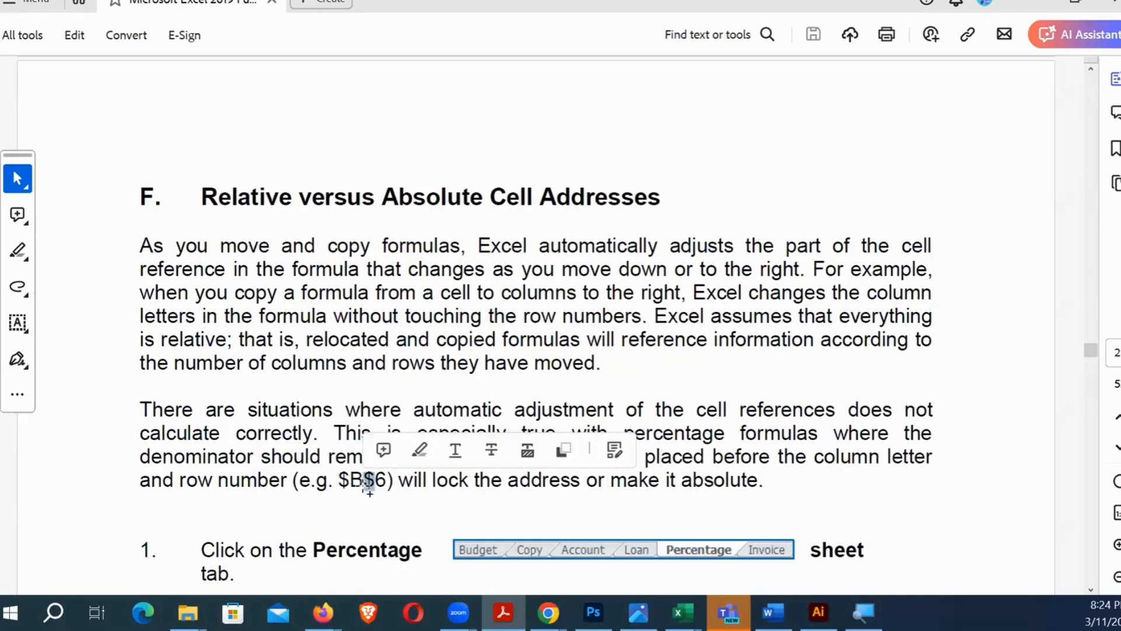
left_click(352, 486)
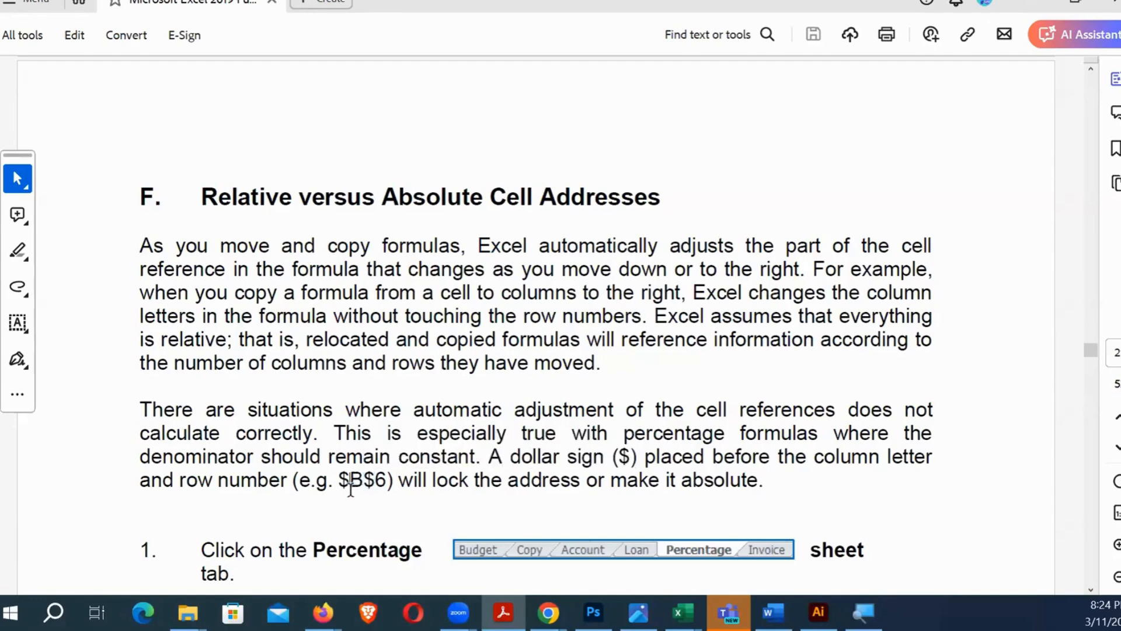
left_click_drag(353, 486, 371, 491)
left_click(382, 481)
scroll(489, 486, "down", 5)
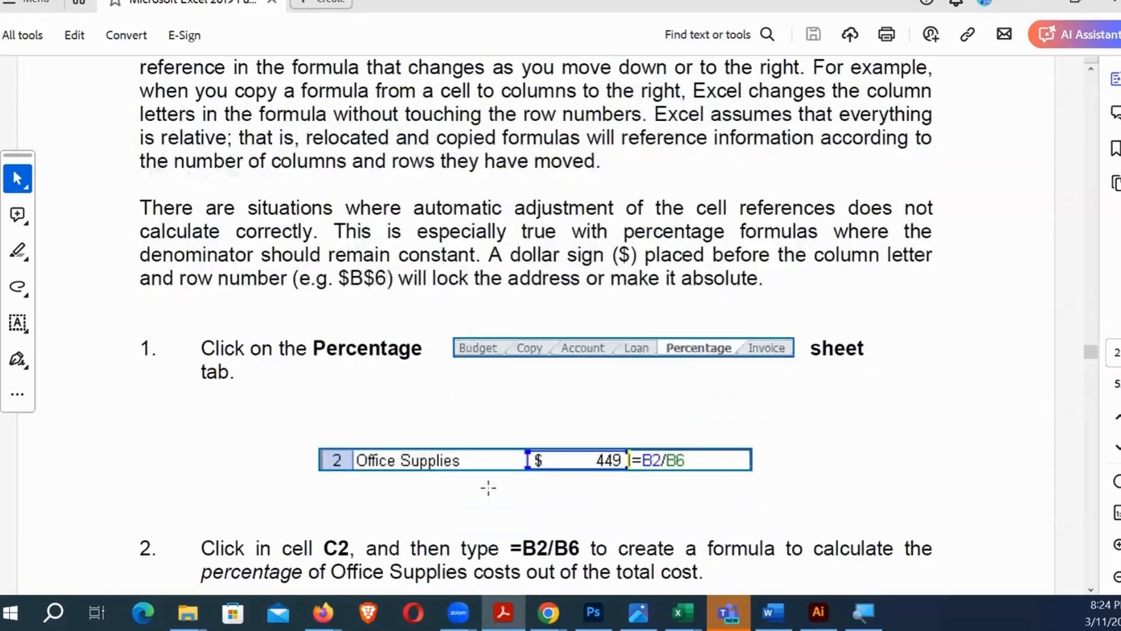
scroll(501, 481, "down", 2)
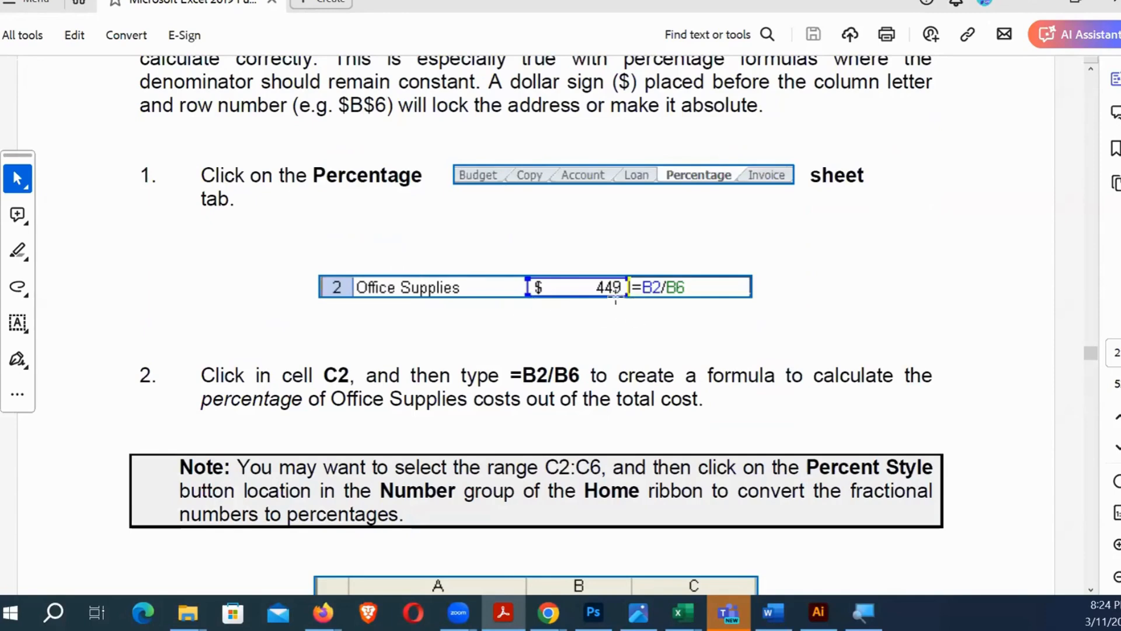
Switch to Excel, create a new blank workbook, and check the manual's Office Supplies example.
key("alt+Tab")
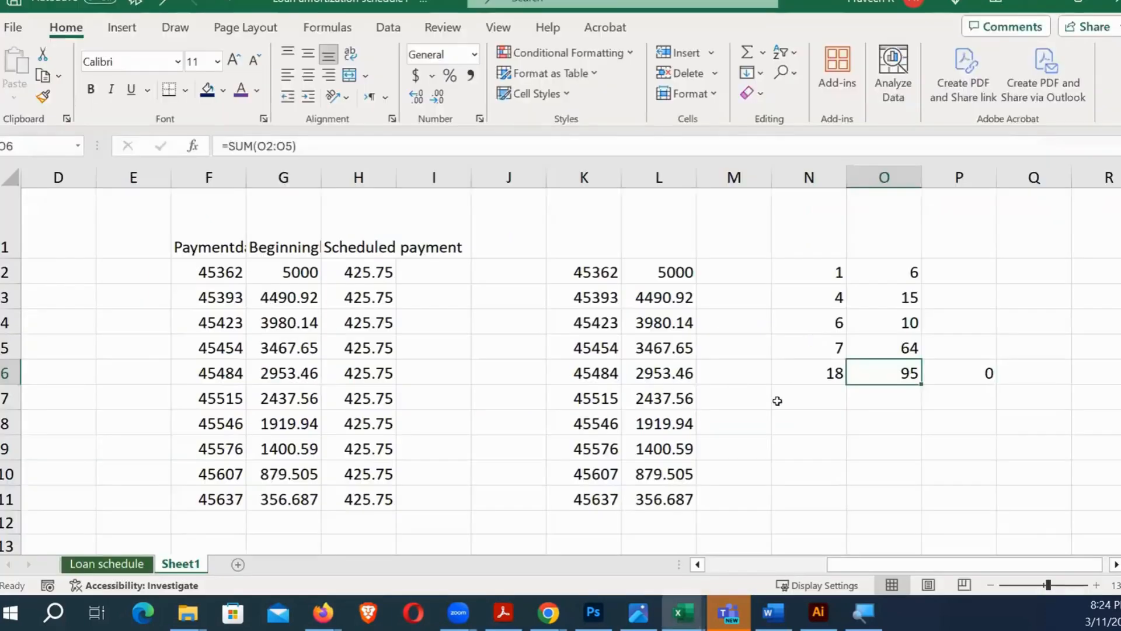
key("ctrl+n")
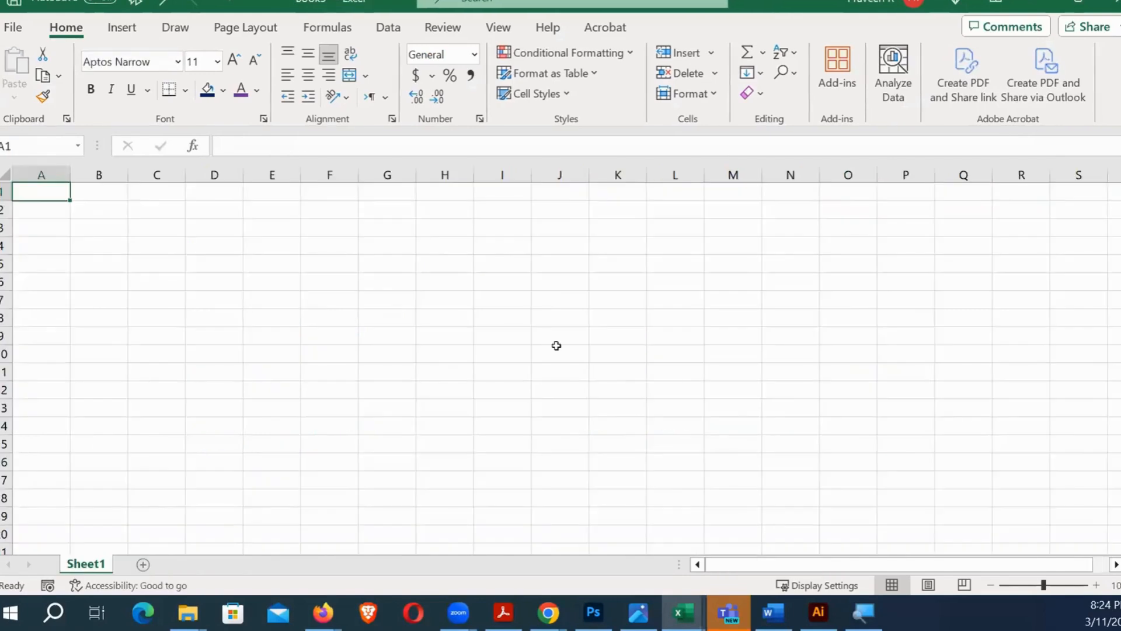
scroll(468, 339, "up", 6)
scroll(468, 338, "up", 3)
key("alt+Tab")
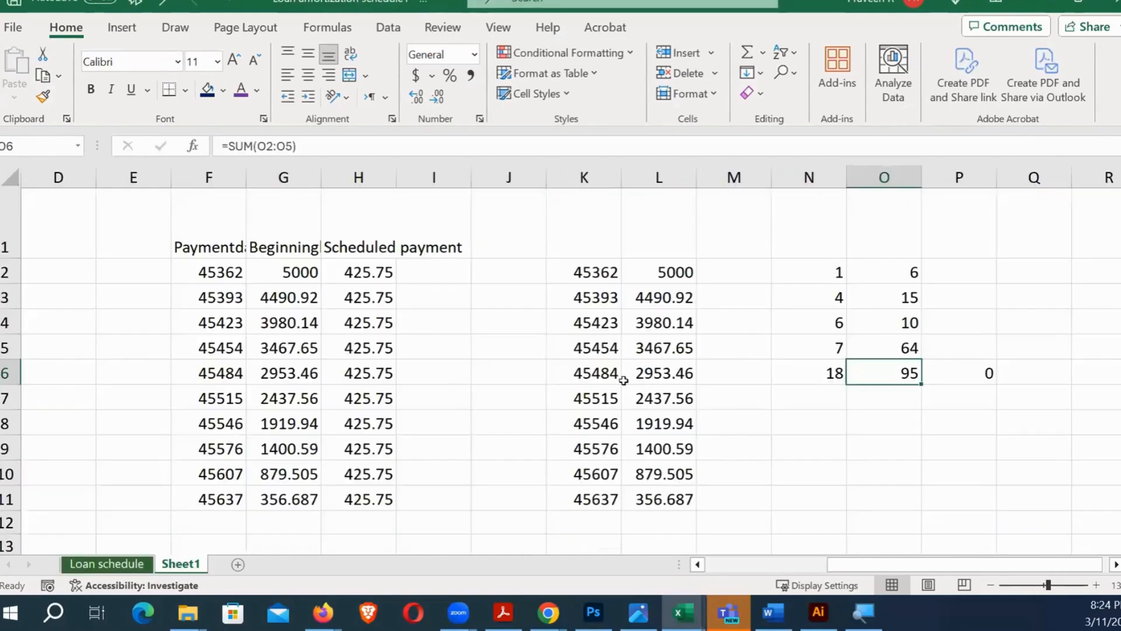
key("alt+Tab")
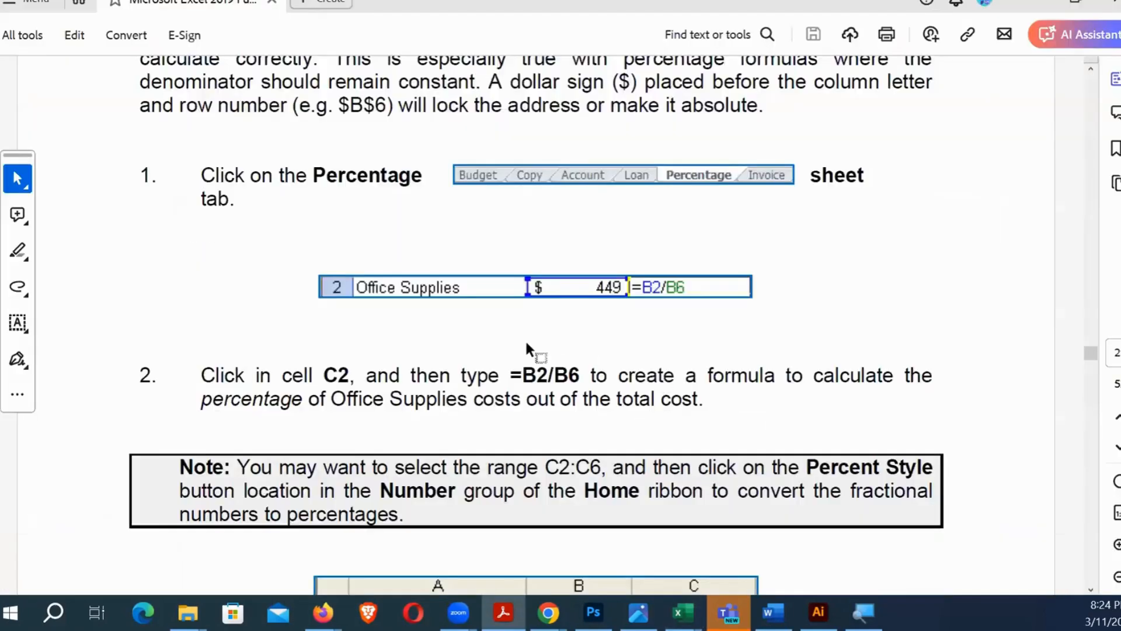
In the new Excel workbook, enter "Office Supplies" in A1 and autofit the width of column A.
key("alt+Tab")
type("Offi")
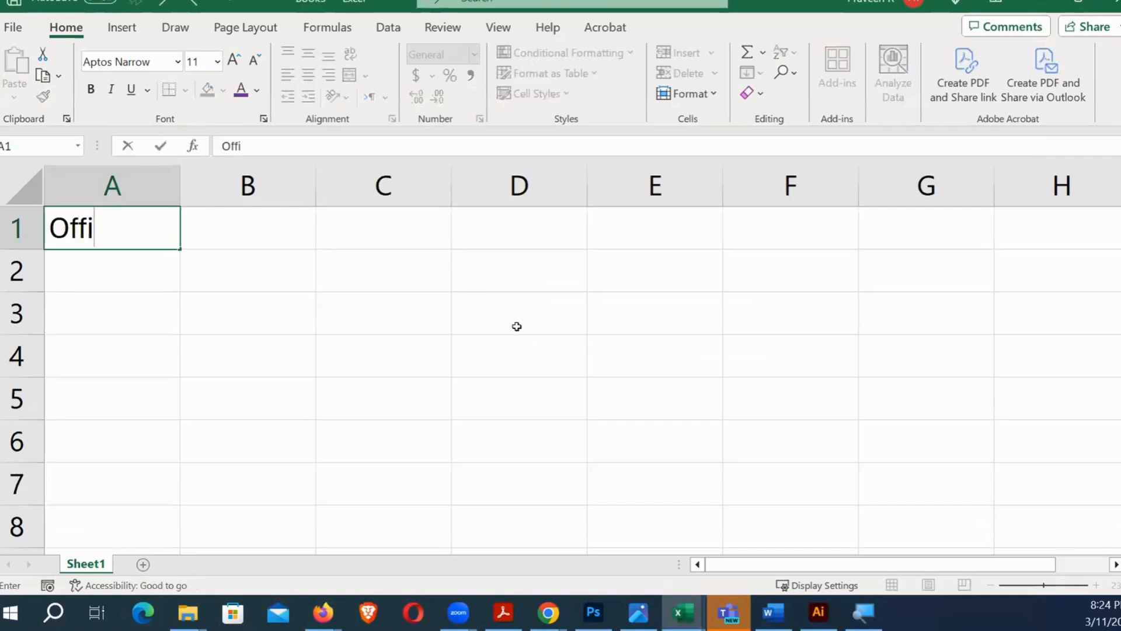
type("ce Supplies")
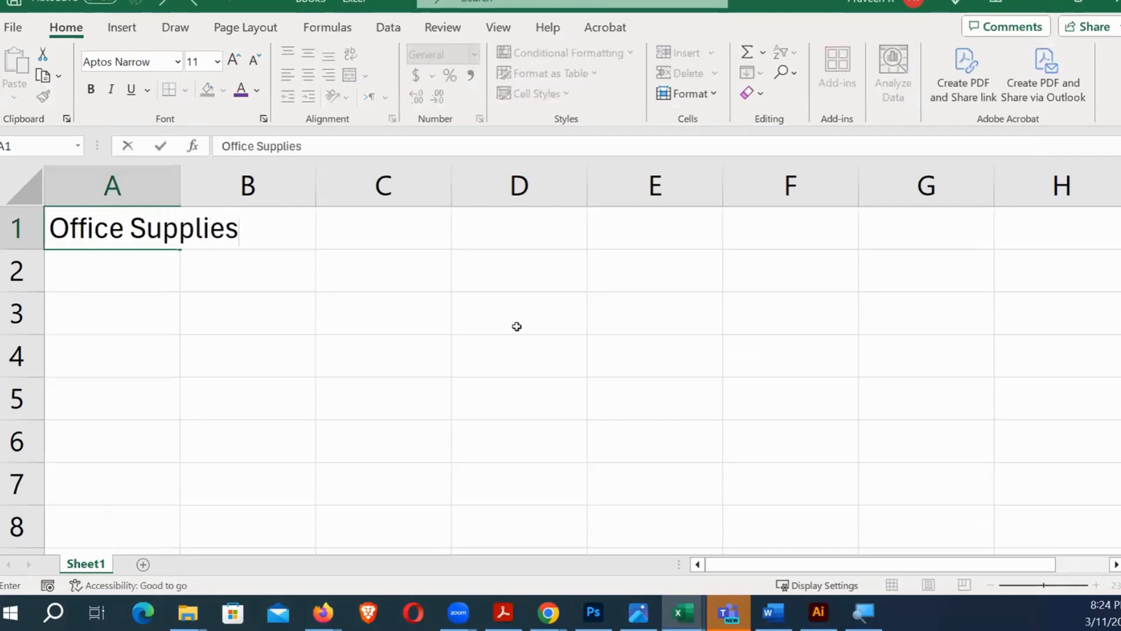
key("Tab")
left_click(159, 185)
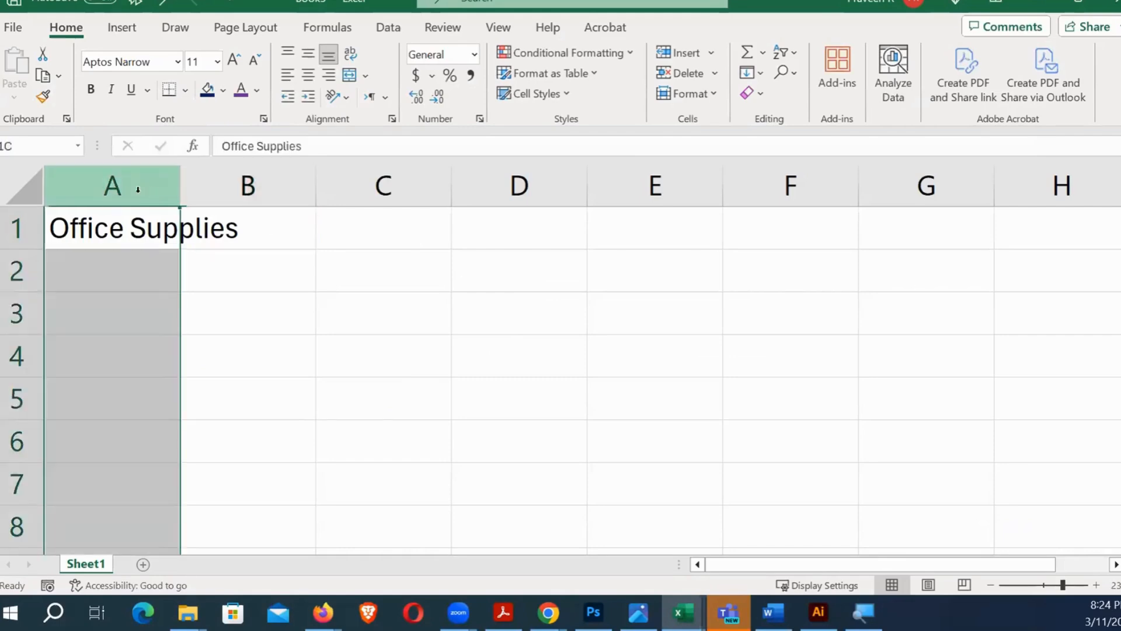
double_click(179, 186)
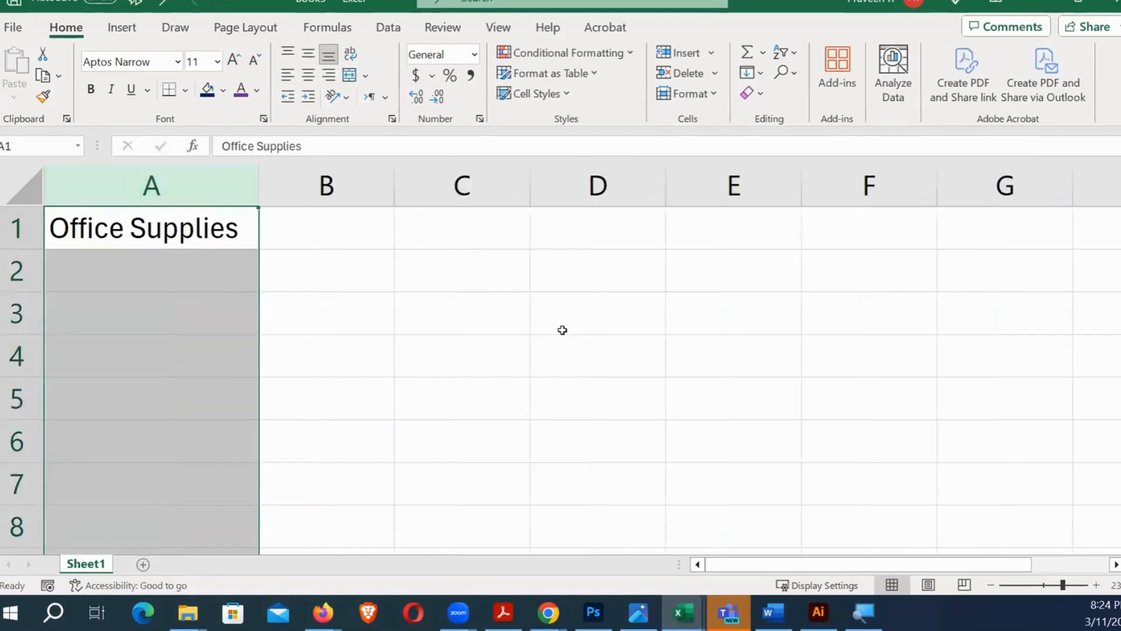
left_click(345, 252)
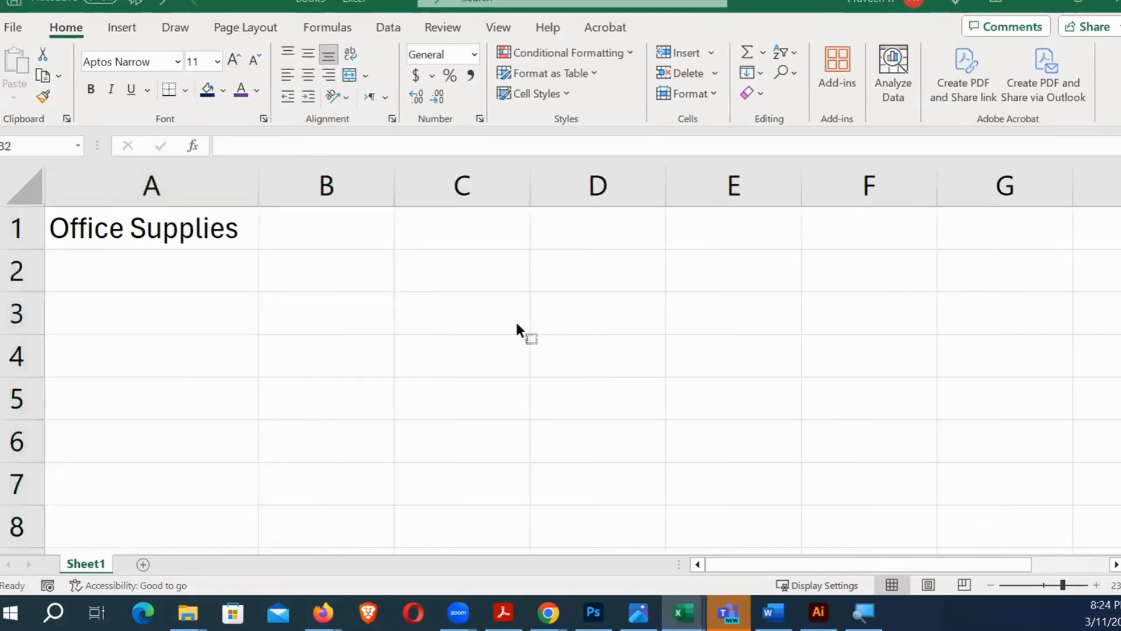
Check the Office Supplies amount in the PDF manual and enter $449 in B1 of the new workbook.
key("alt+Tab")
key("alt+Tab")
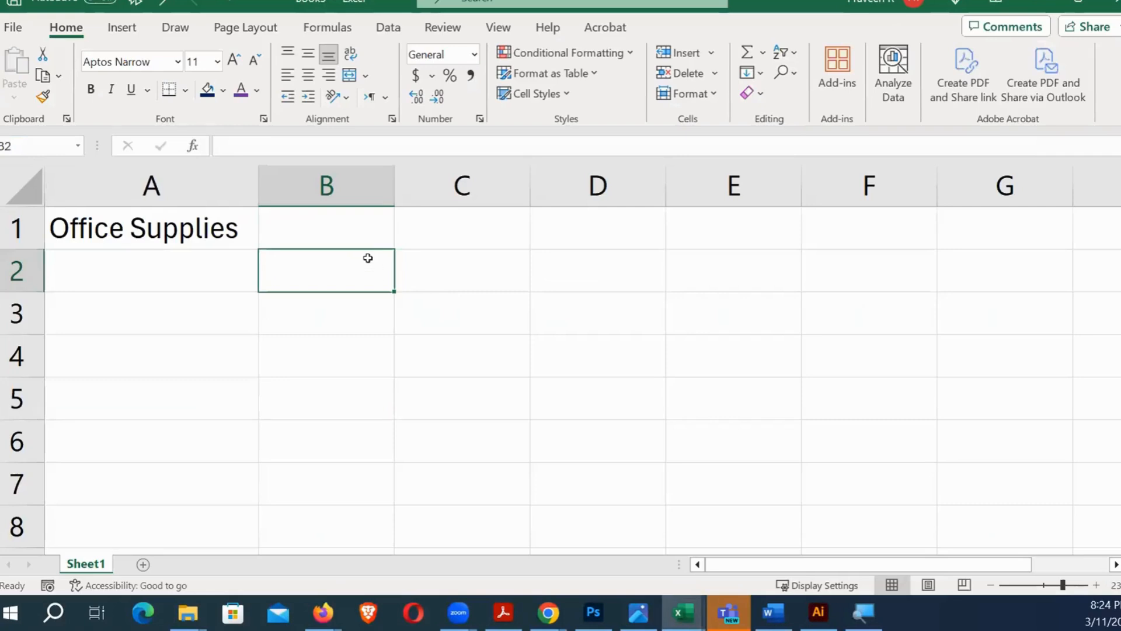
left_click(364, 238)
type("$449")
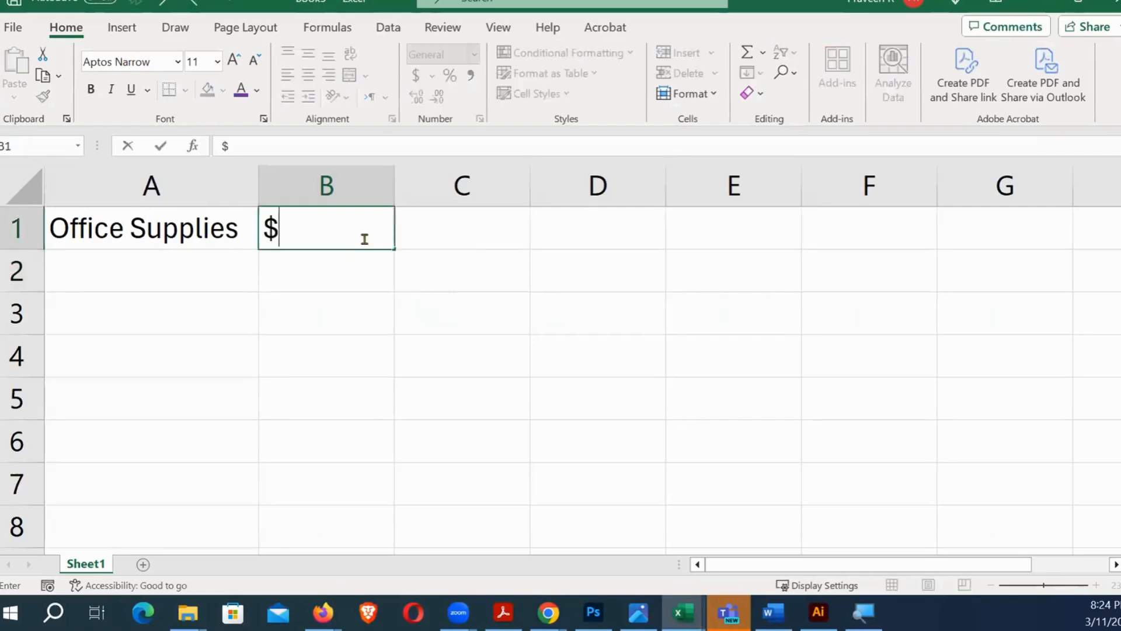
key("Return")
left_click(364, 239)
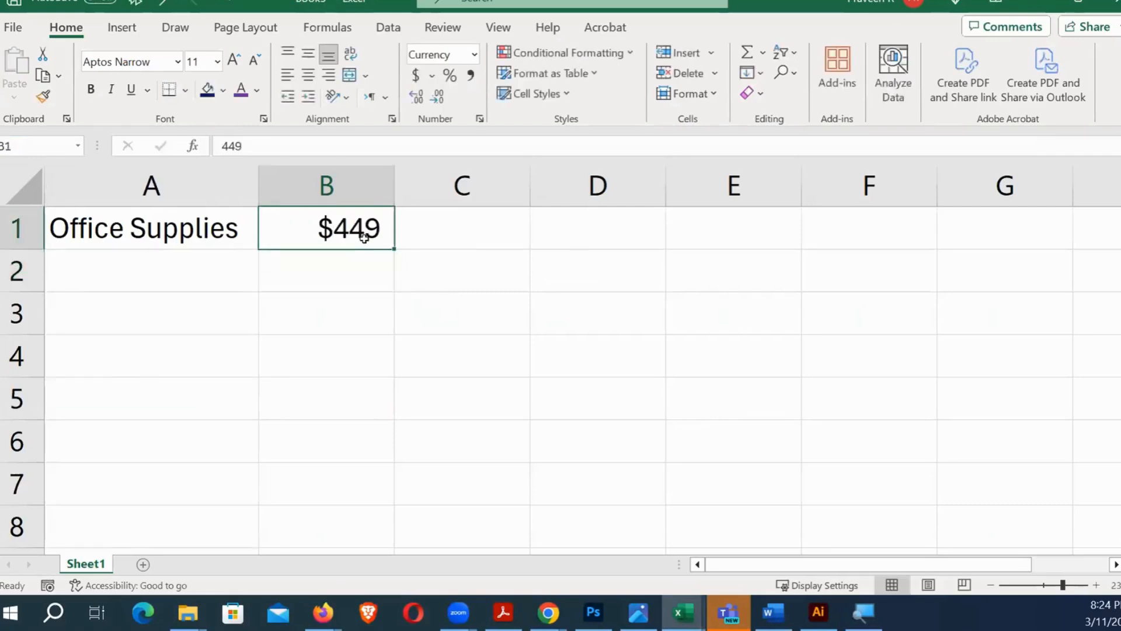
Compare the amount's appearance with the PDF manual and apply the Accounting number format to B1.
key("alt+Tab")
key("alt+Tab")
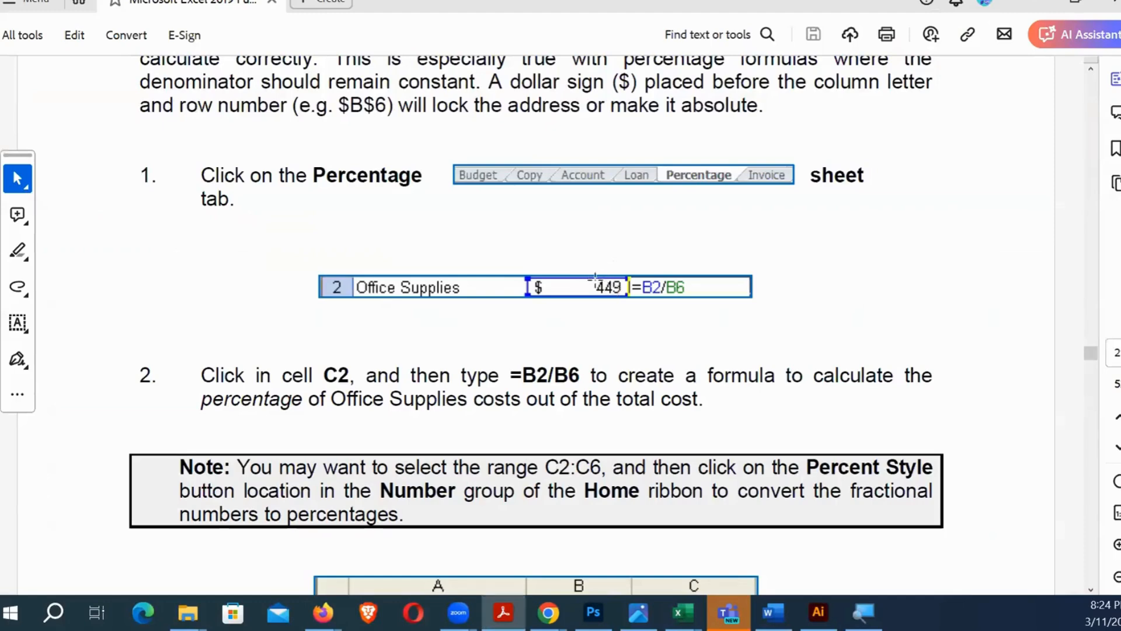
key("alt+Tab")
left_click(476, 57)
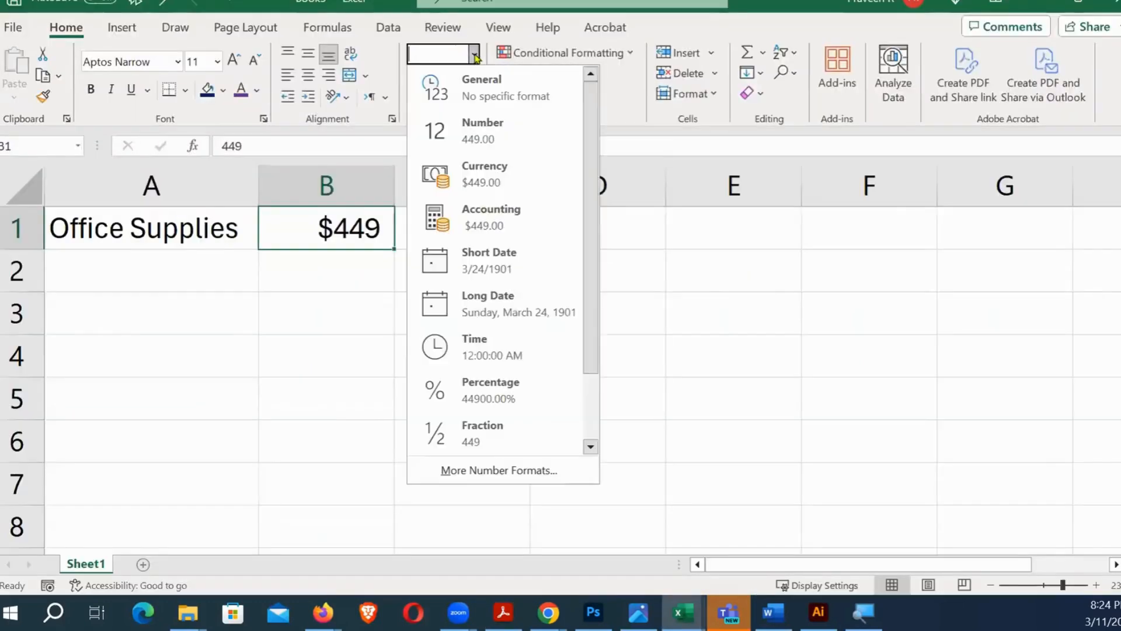
left_click(461, 217)
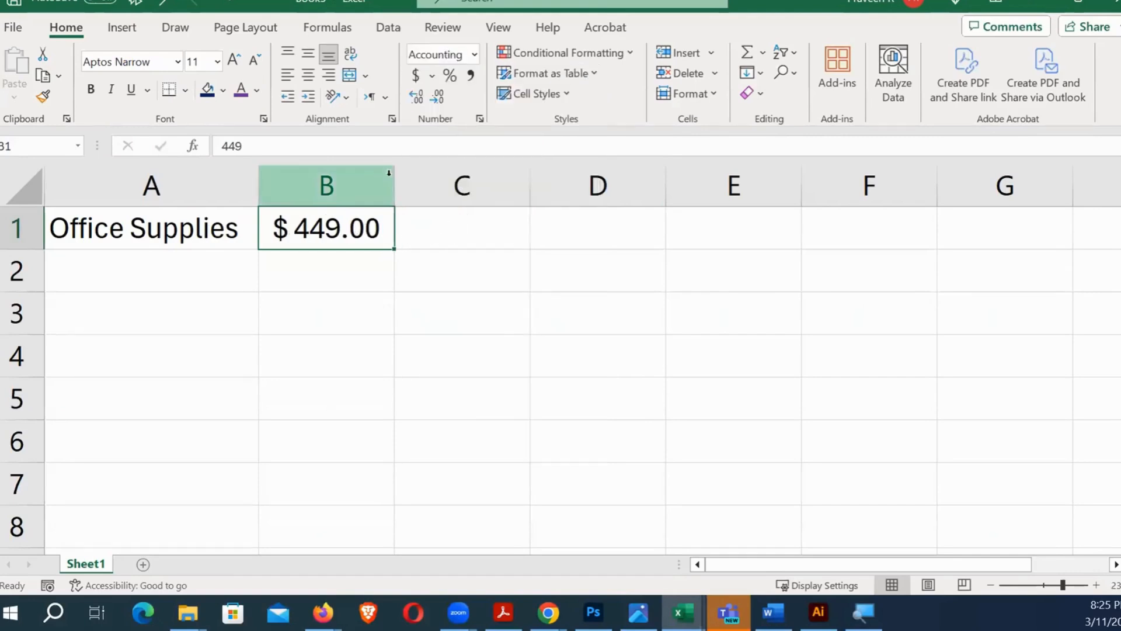
Widen column B to about the width of column A and compare the amount's layout with the PDF manual.
left_click_drag(388, 170, 473, 193)
left_click(367, 259)
left_click(536, 278)
key("alt+Tab")
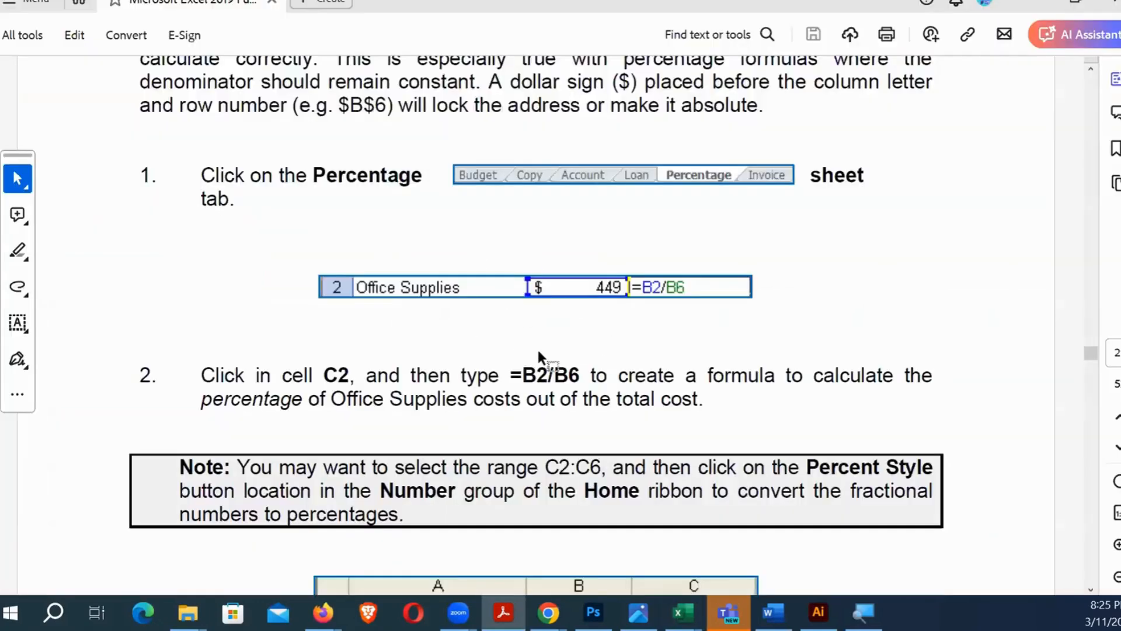
key("alt+Tab")
Change the number format of B1 to Currency.
left_click(431, 245)
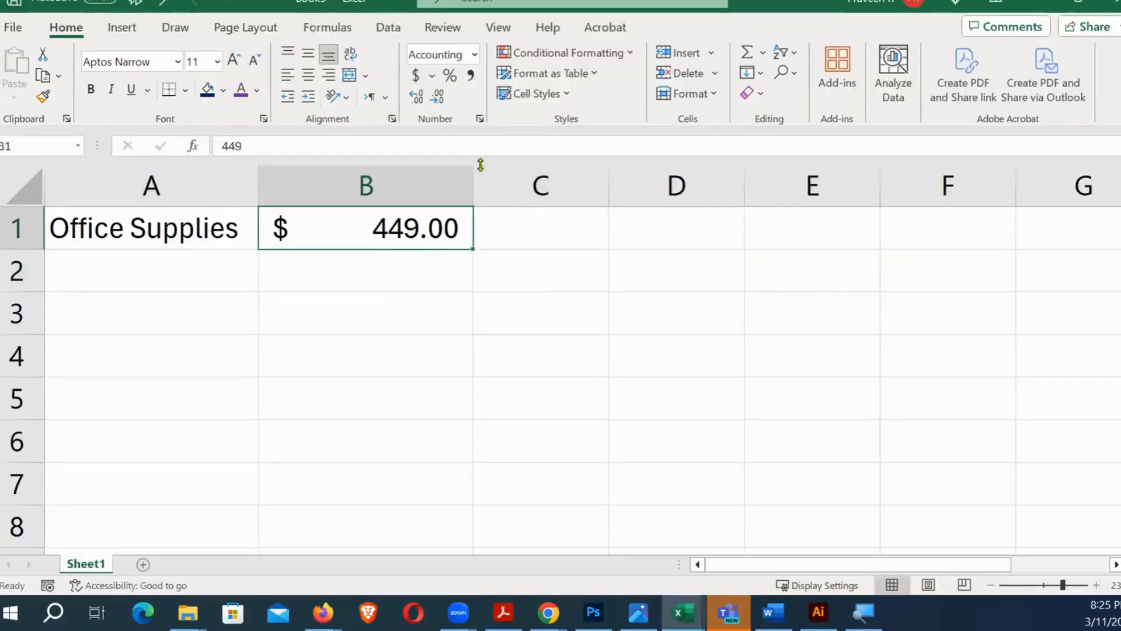
left_click(475, 55)
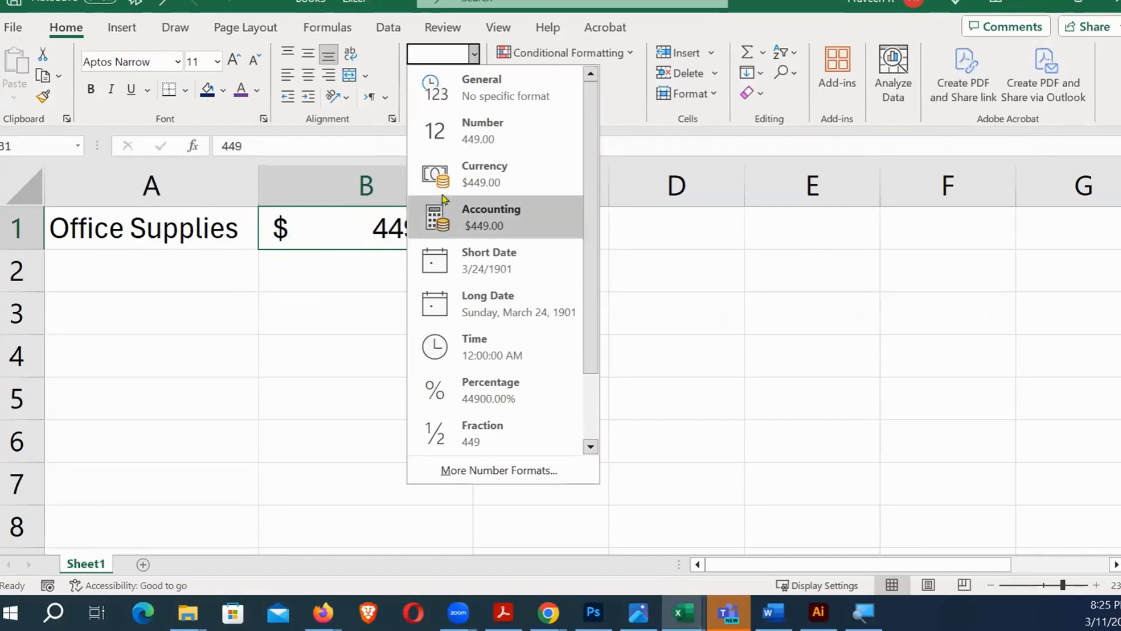
left_click(470, 179)
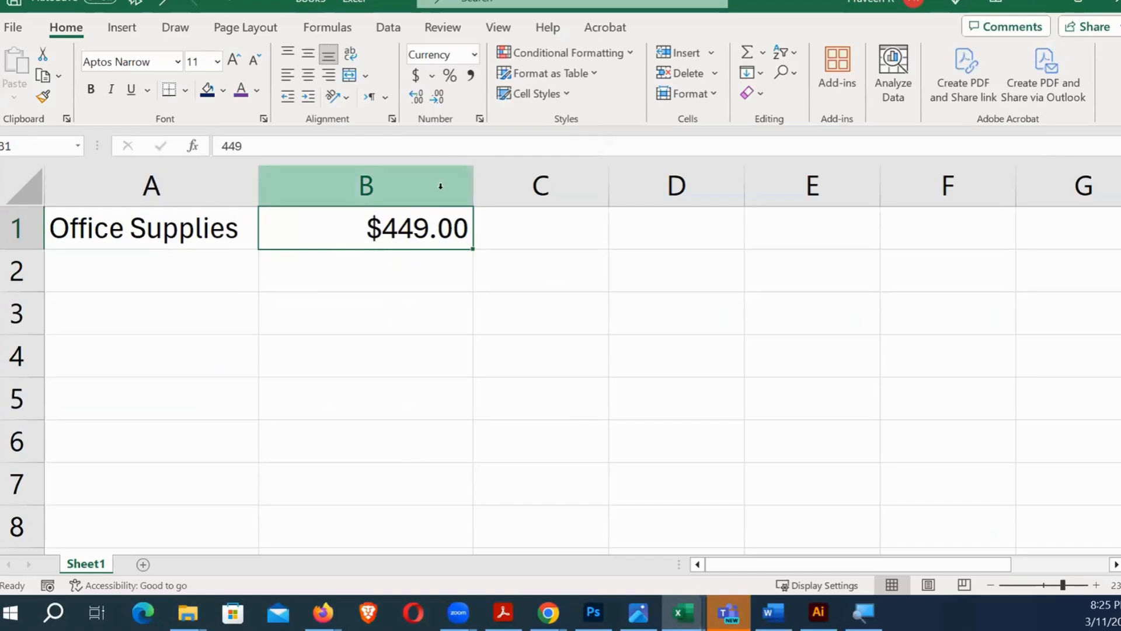
Change the number format of B1 to Accounting and check the amount against the PDF manual.
left_click(474, 54)
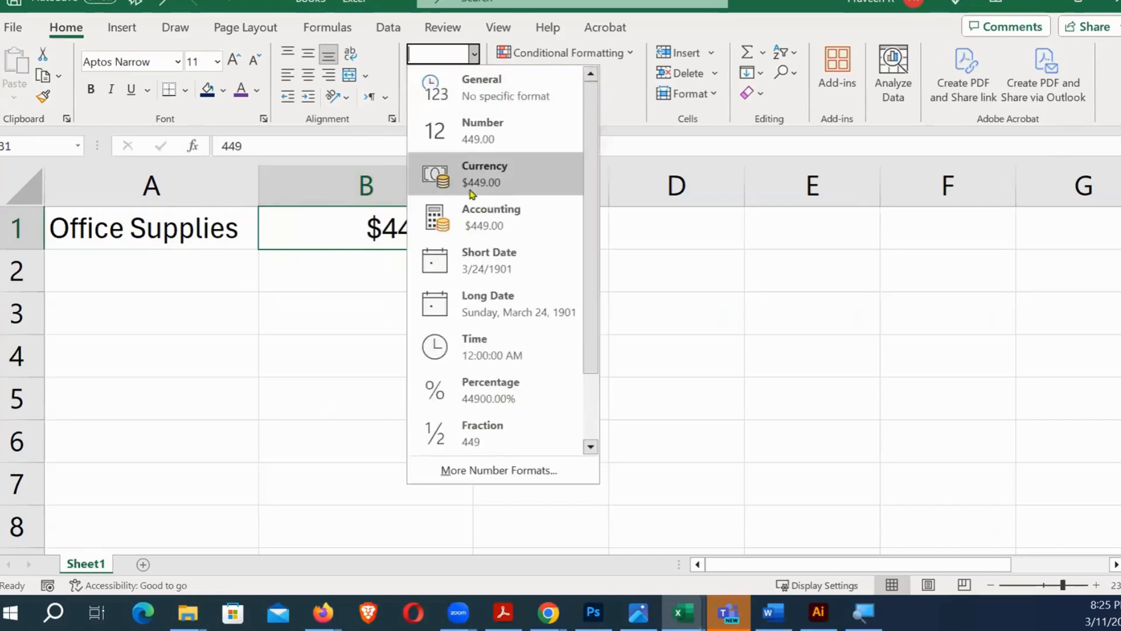
left_click(466, 218)
key("alt+Tab")
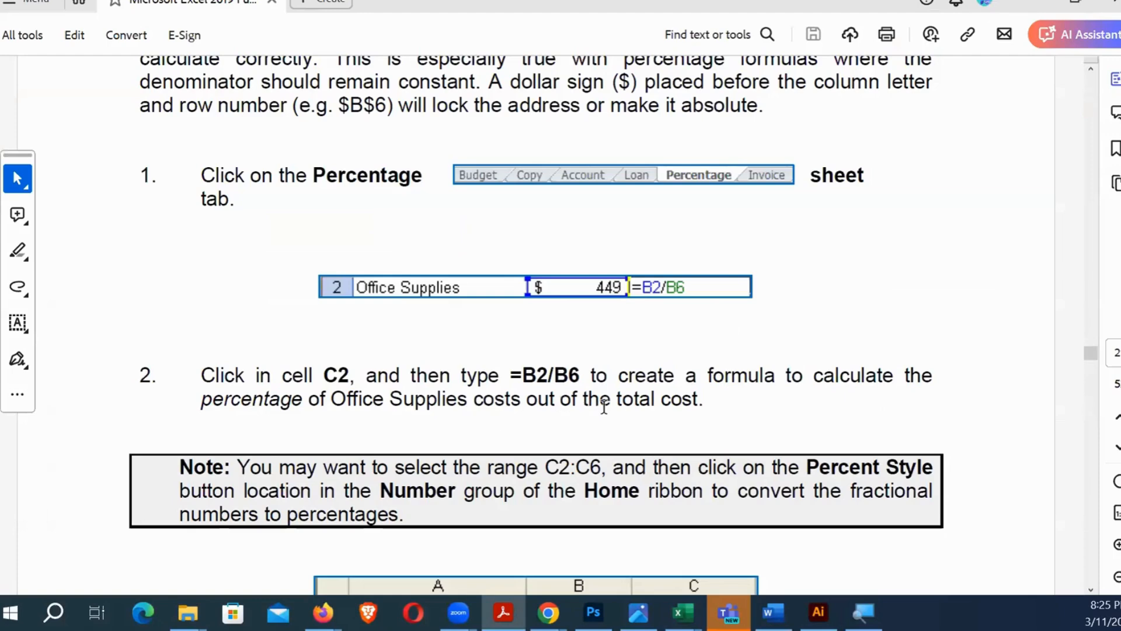
key("alt+Tab")
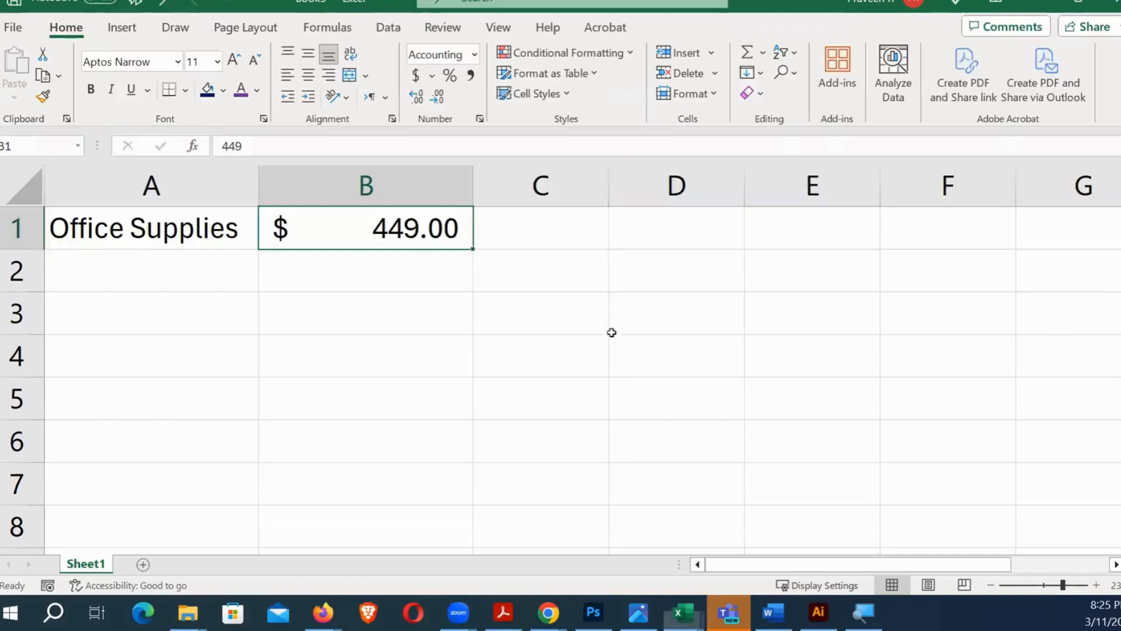
left_click(570, 231)
type("=")
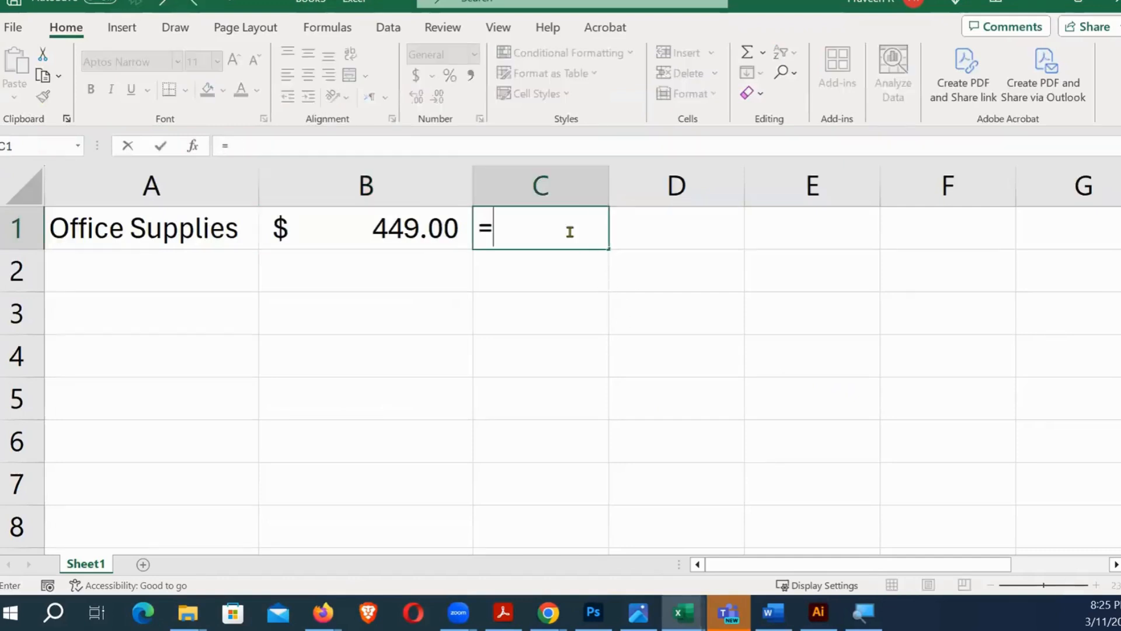
type("b")
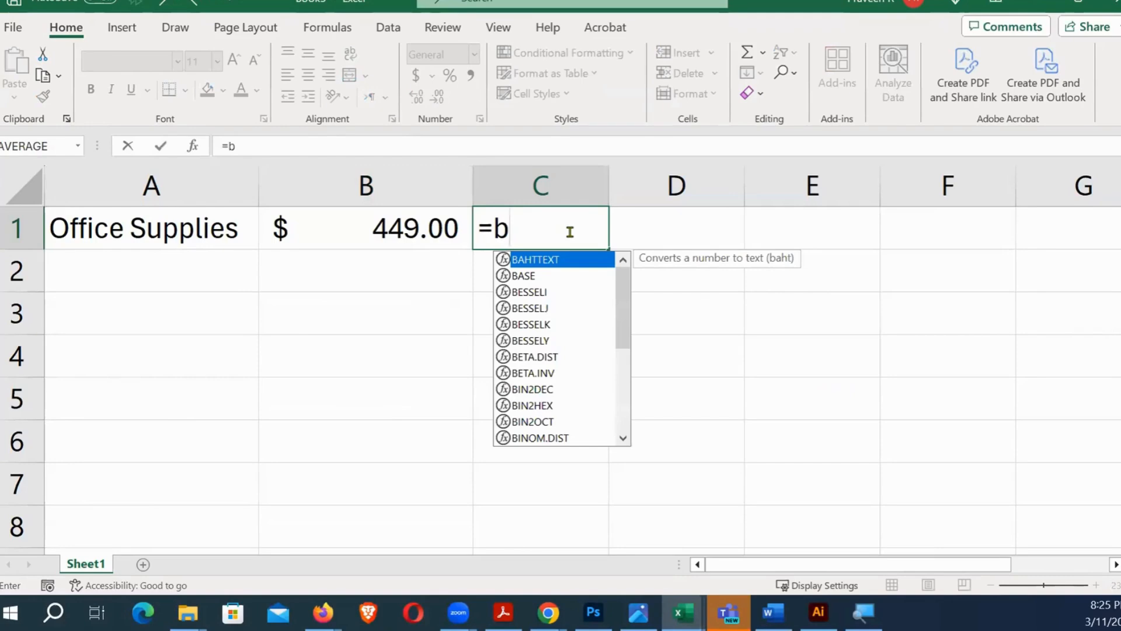
key("alt+Tab")
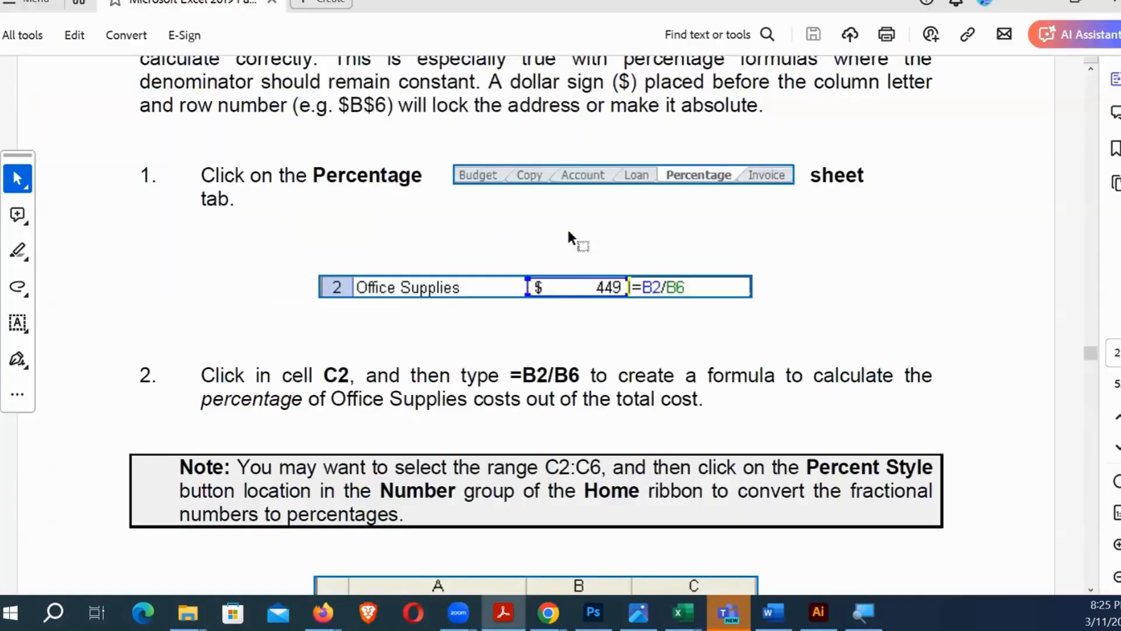
key("alt+Tab")
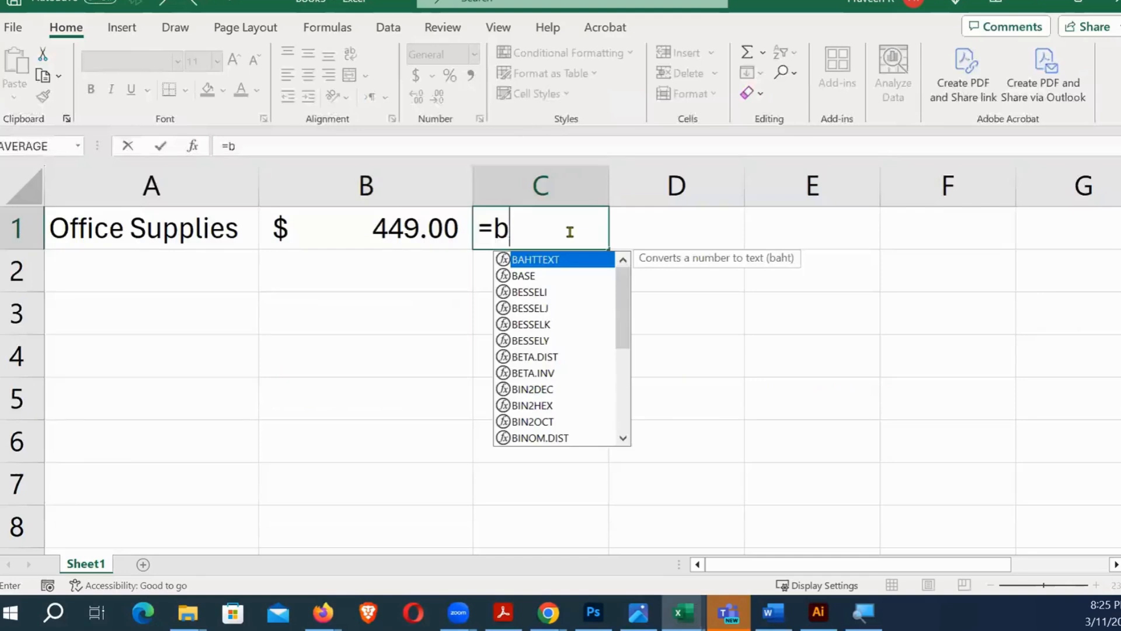
key("Escape")
key("Escape")
Move the Office Supplies label and its amount from A1:B1 down to A2:B2.
key("Left")
key("shift+Right")
key("ctrl+x")
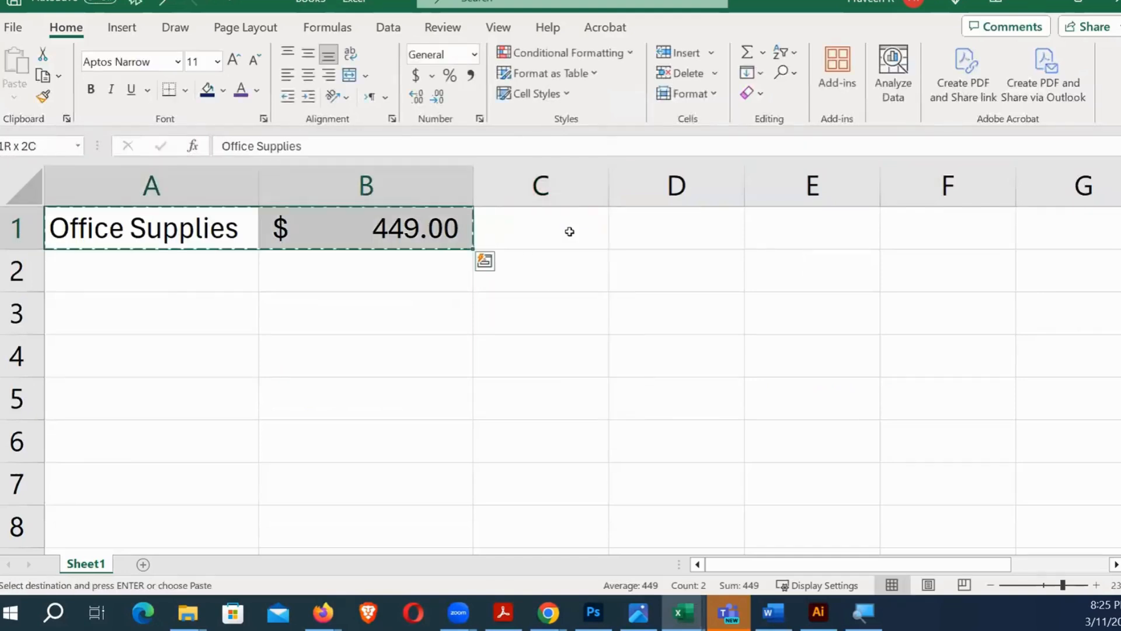
key("Down")
key("Return")
Enter the formula =B2/B6 in C2, checking it against the example in the PDF manual.
key("Up")
key("Right")
key("Right")
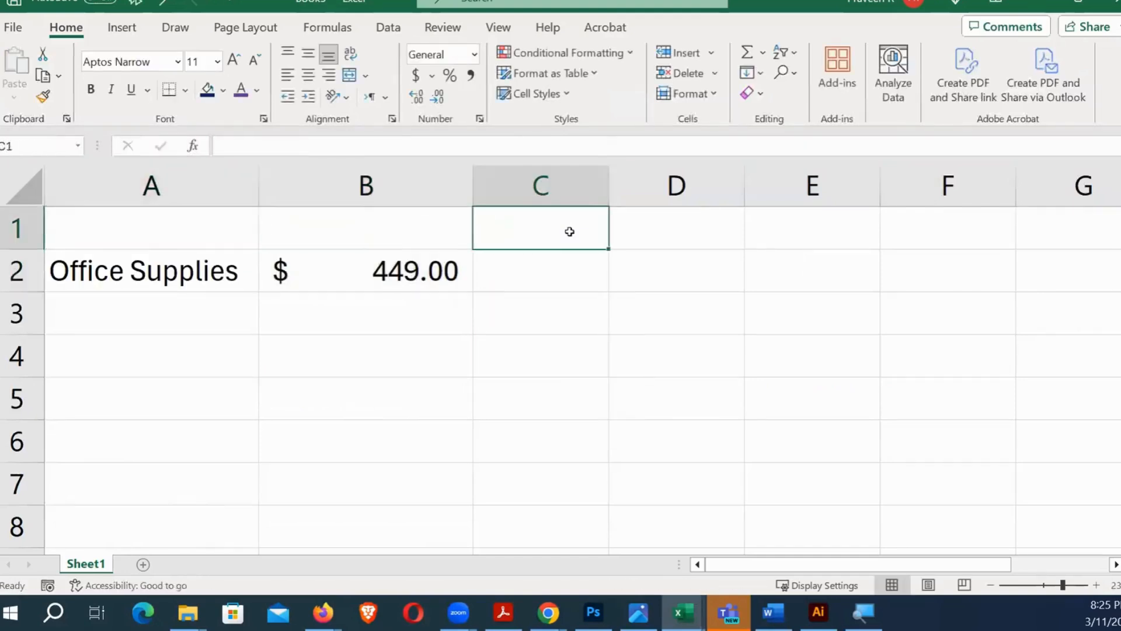
key("Down")
type("=")
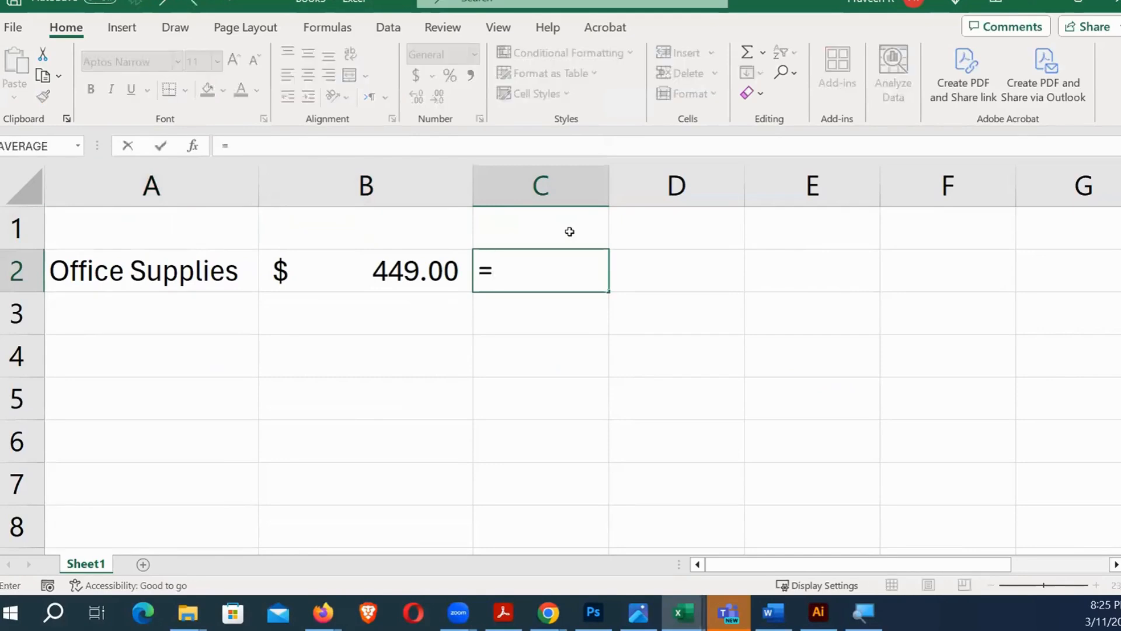
type("b2")
key("alt+Tab")
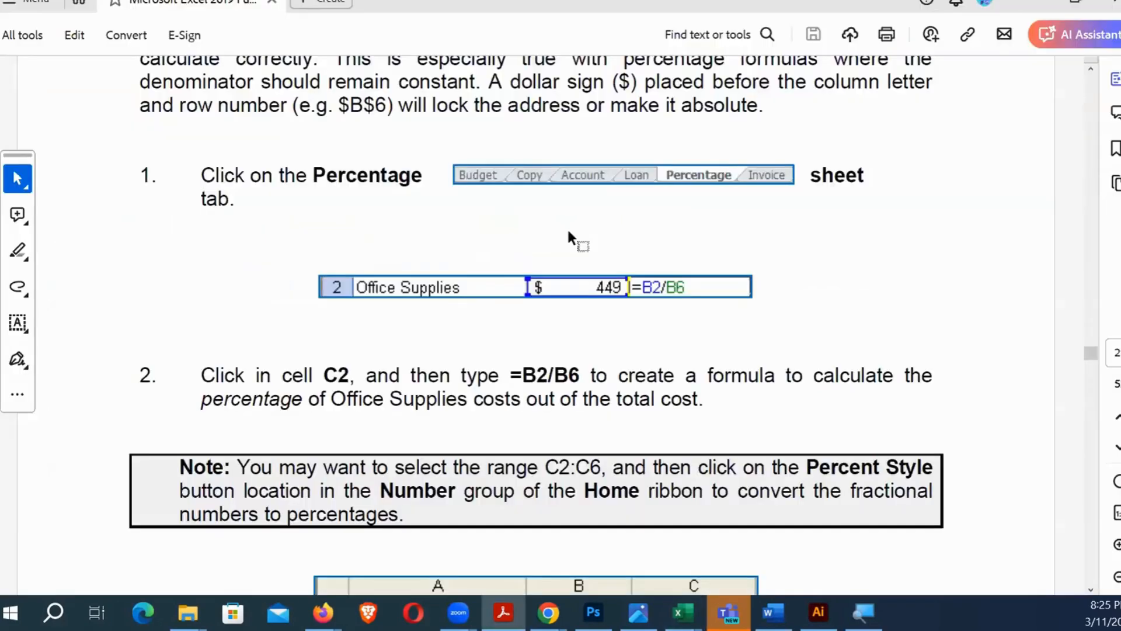
key("alt+Tab")
type("/b")
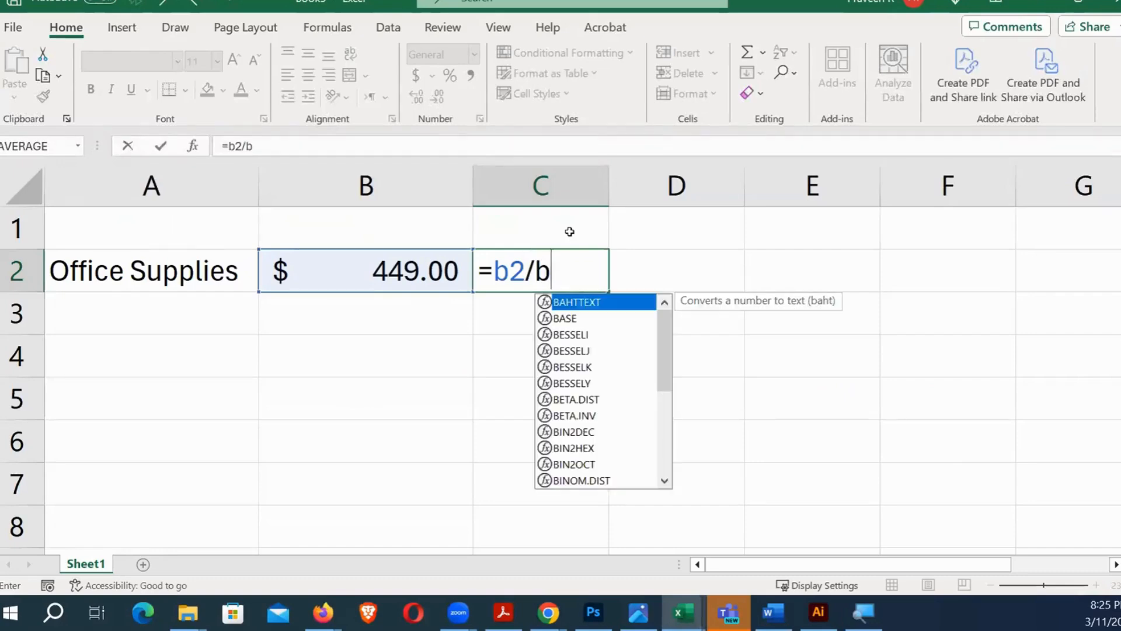
type("6")
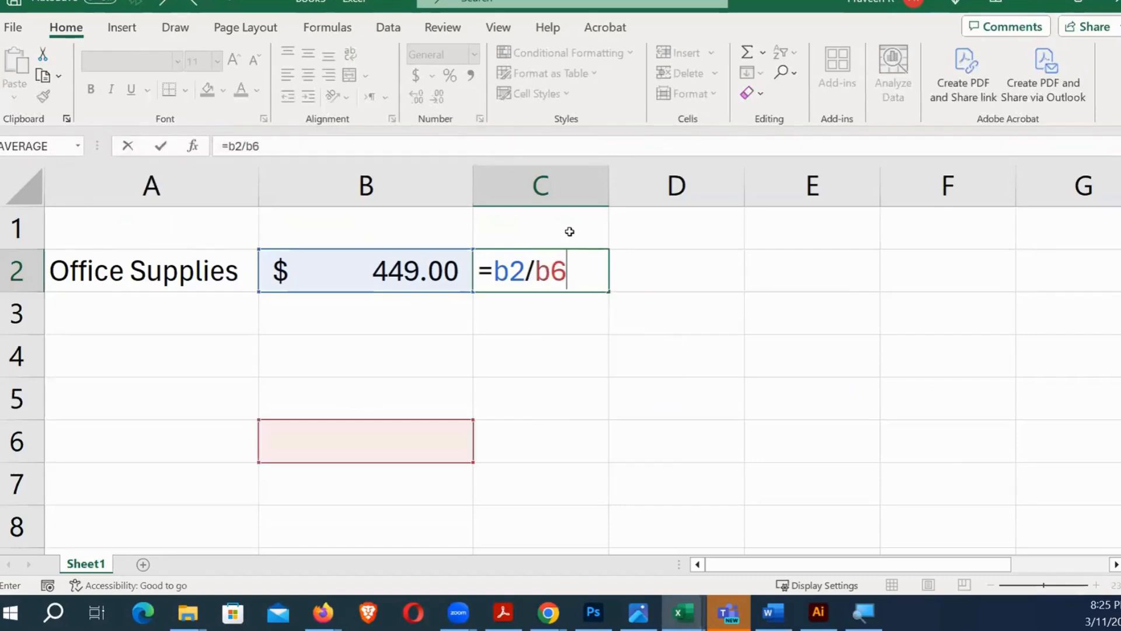
key("Return")
key("Up")
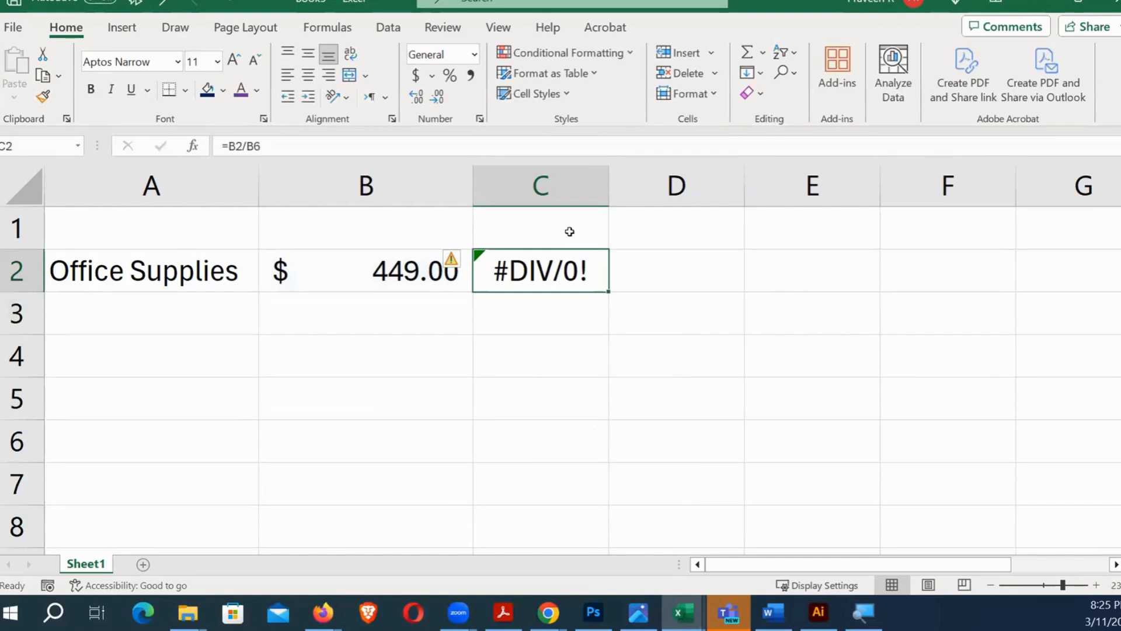
Widen column C to slightly more than the width of column B and select B6.
left_click_drag(611, 177, 712, 177)
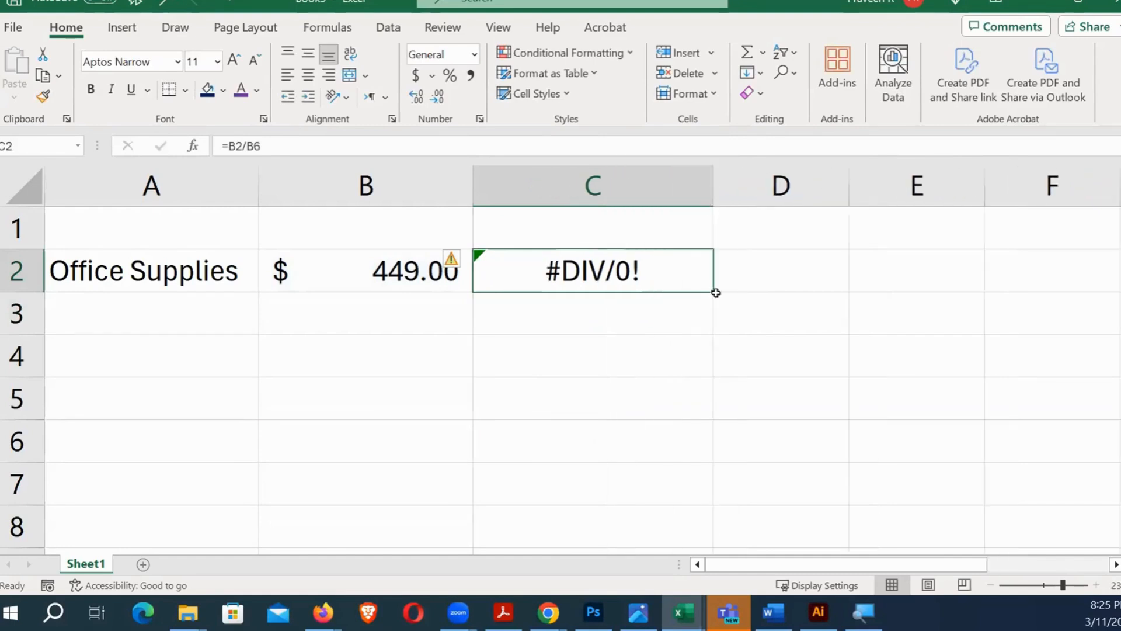
left_click(771, 324)
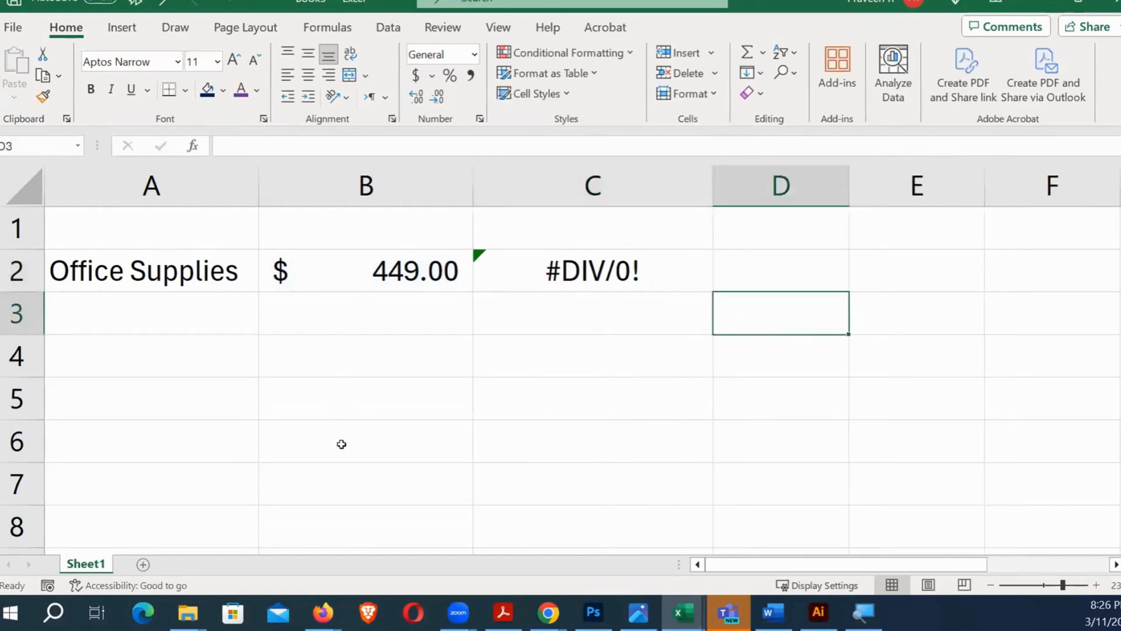
left_click(423, 434)
Examine the Percent Style note and the complete cost table in the PDF manual, comparing them with the workbook.
key("alt+Tab")
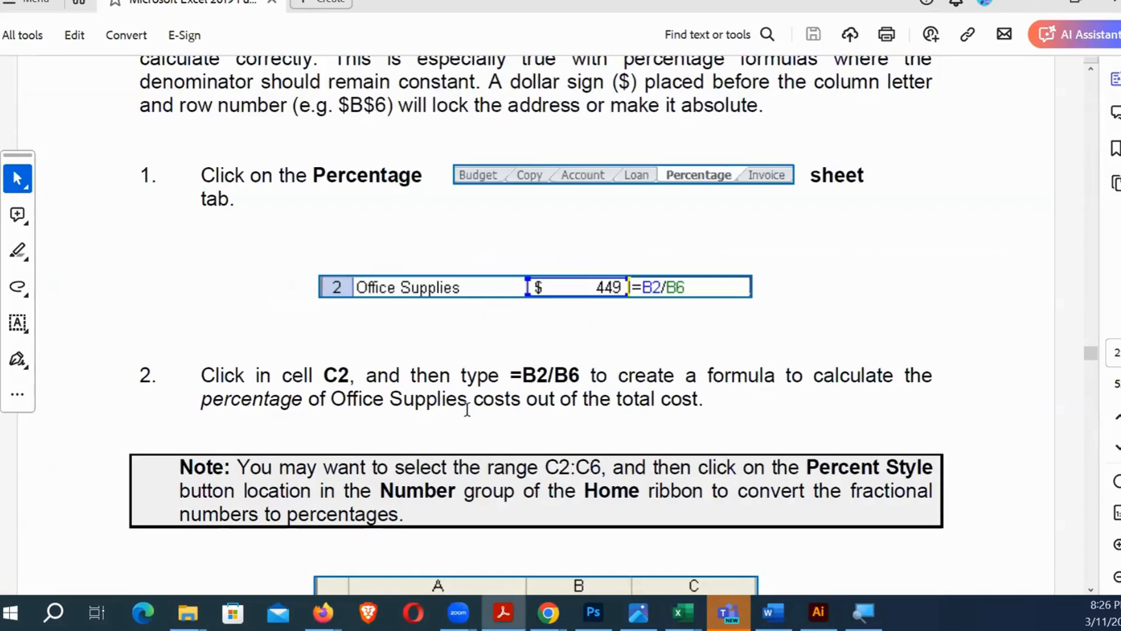
scroll(578, 414, "down", 1)
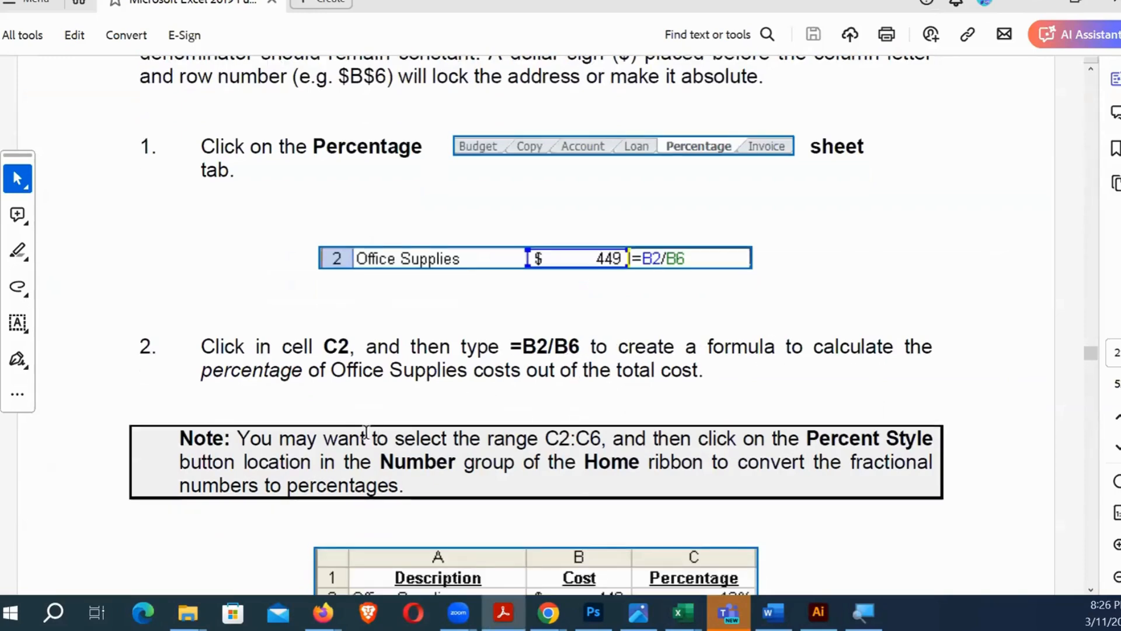
key("alt+Tab")
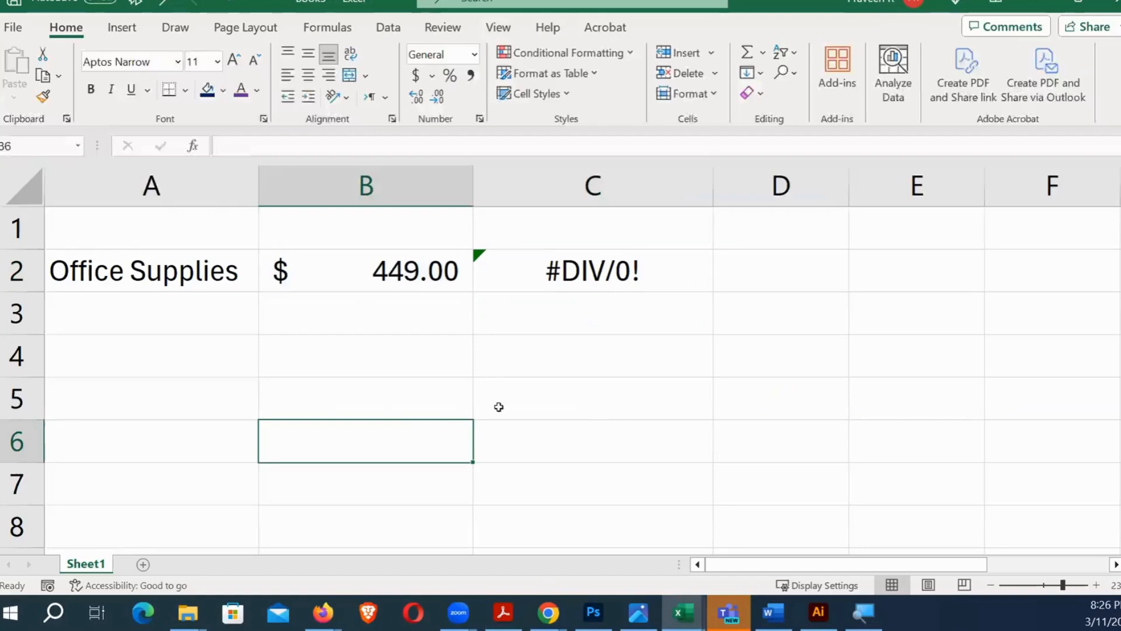
key("alt+Tab")
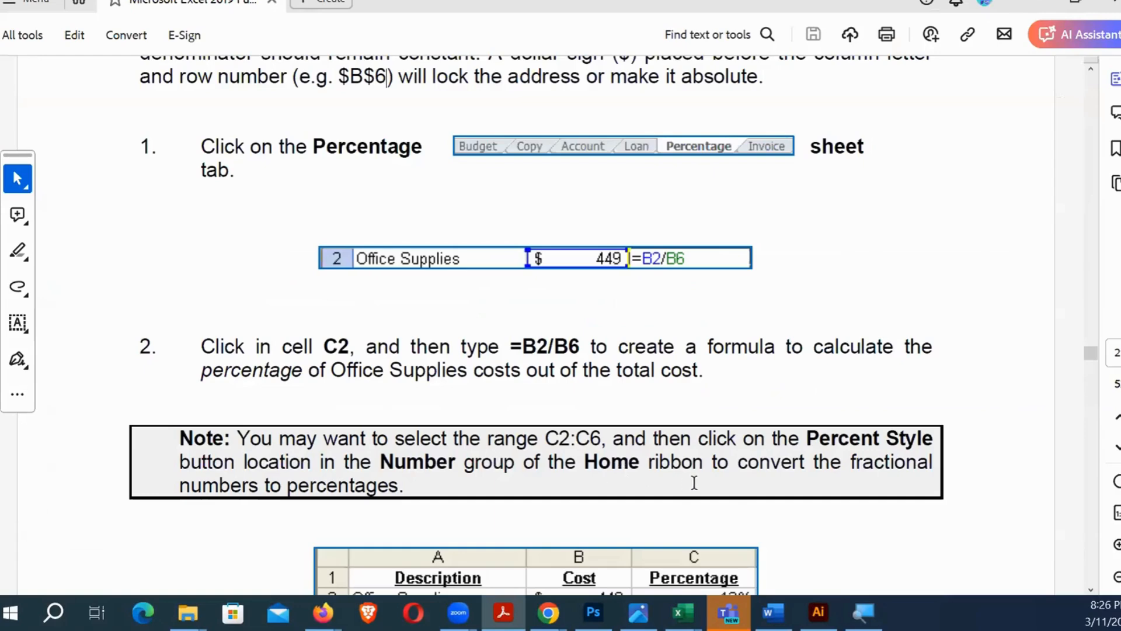
scroll(756, 493, "down", 3)
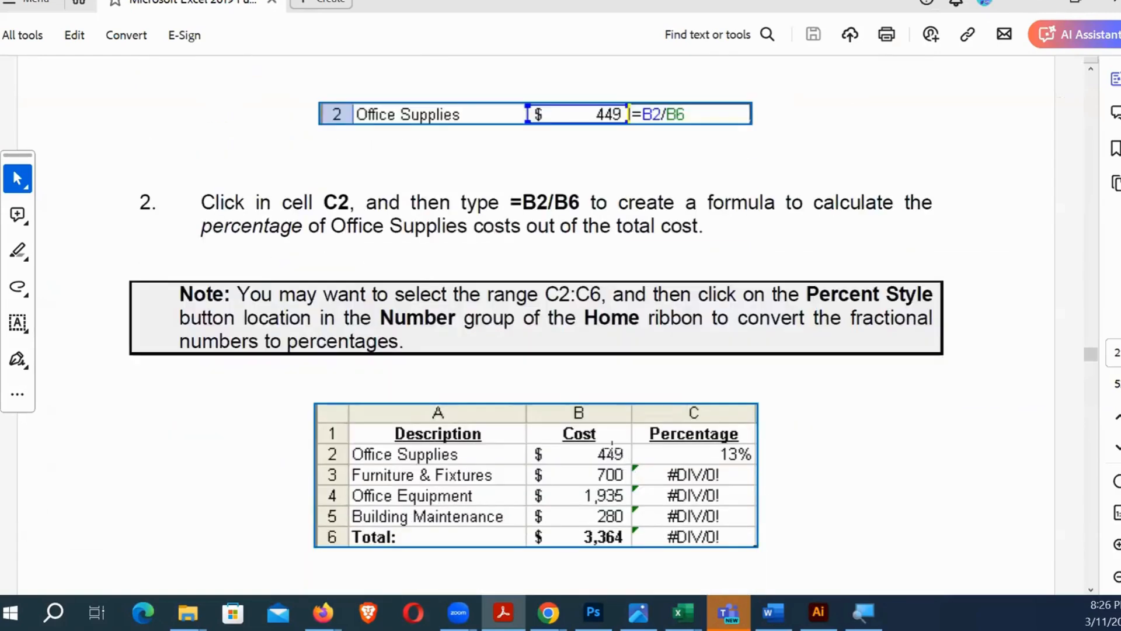
scroll(647, 457, "down", 1)
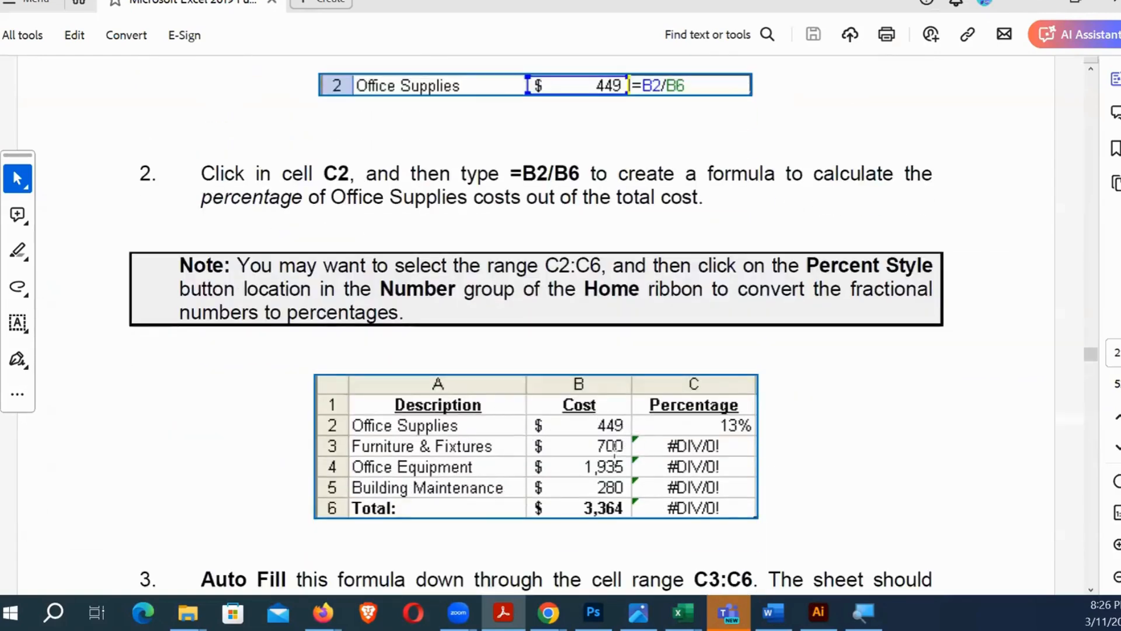
key("alt+Tab")
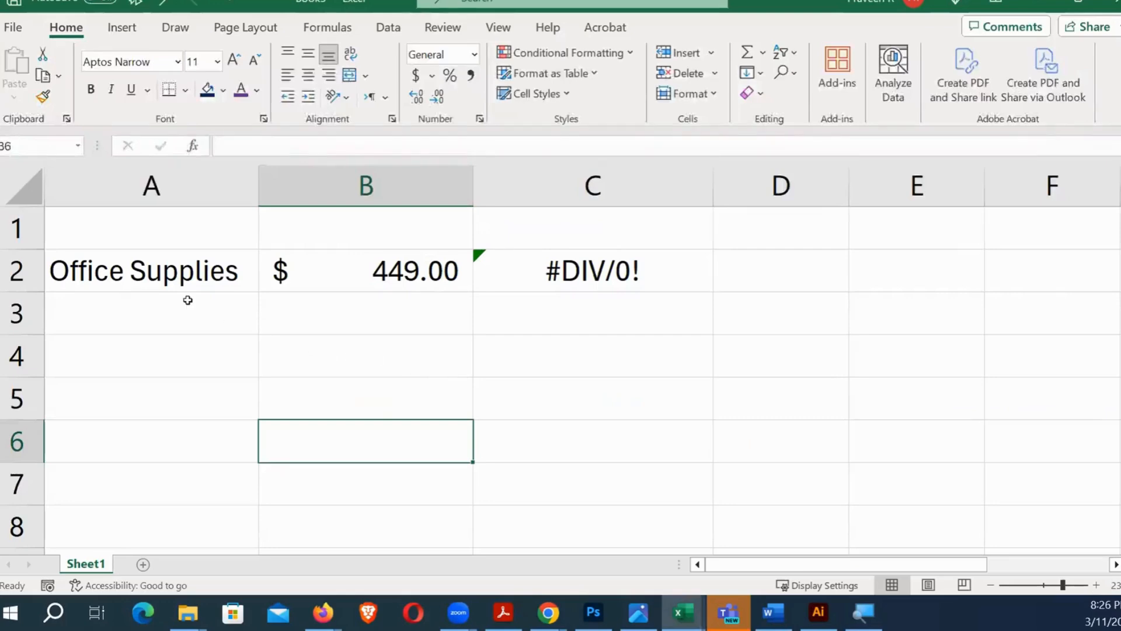
Enter the headers Description in A1 and Cost in B1, following the table in the PDF manual.
left_click(158, 286)
key("alt+Tab")
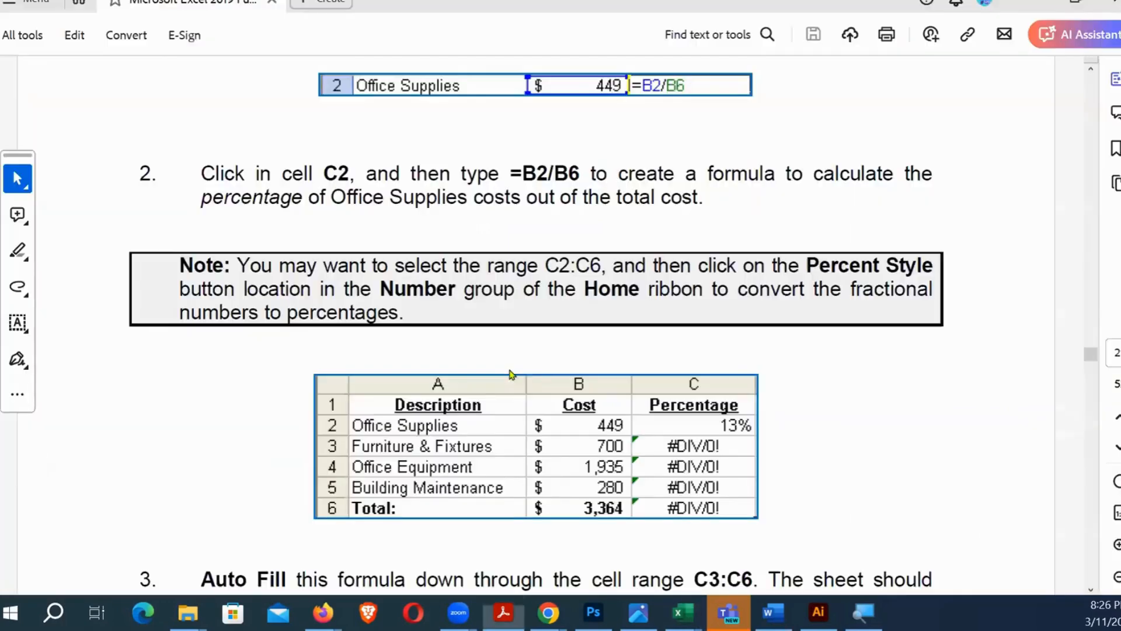
key("alt+Tab")
key("Up")
type("Description")
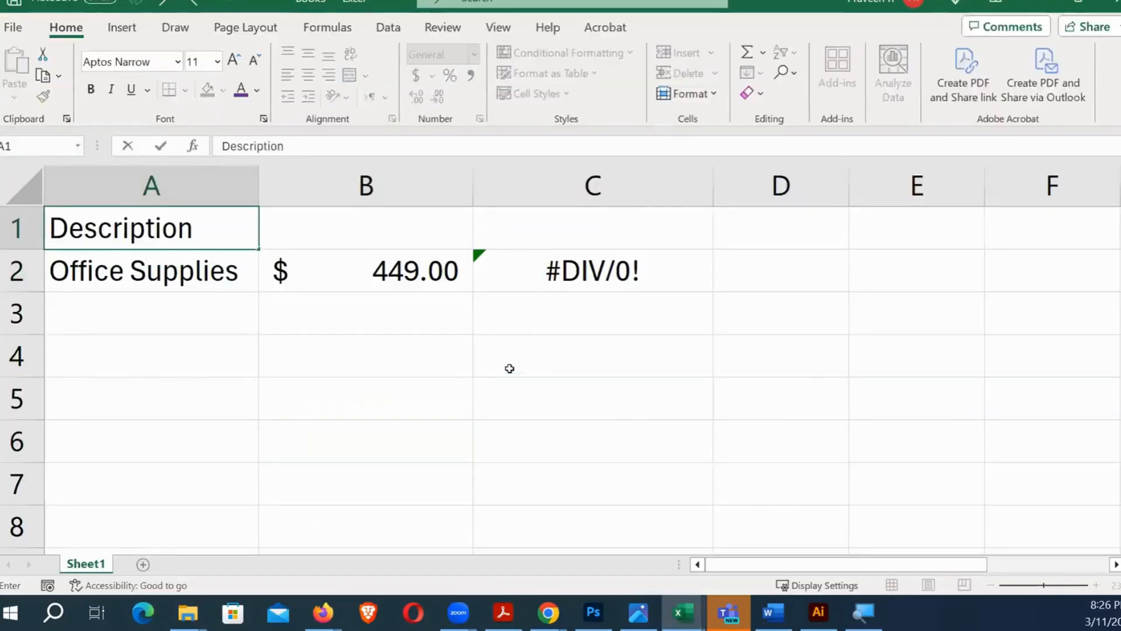
key("Tab")
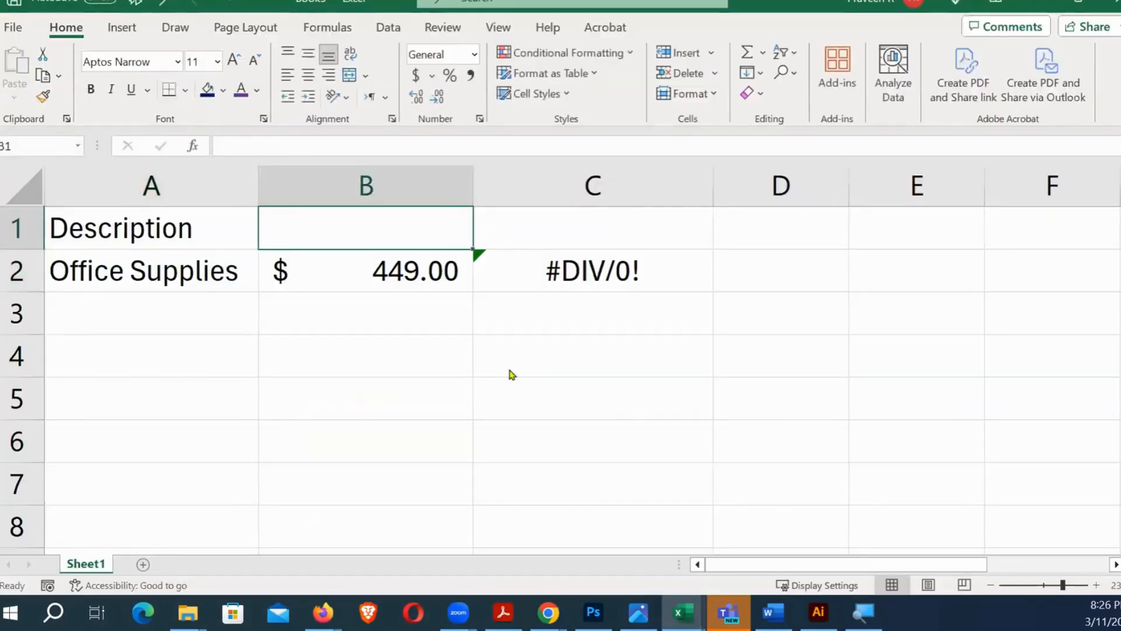
key("alt+Tab")
key("alt+Tab")
type("Cost")
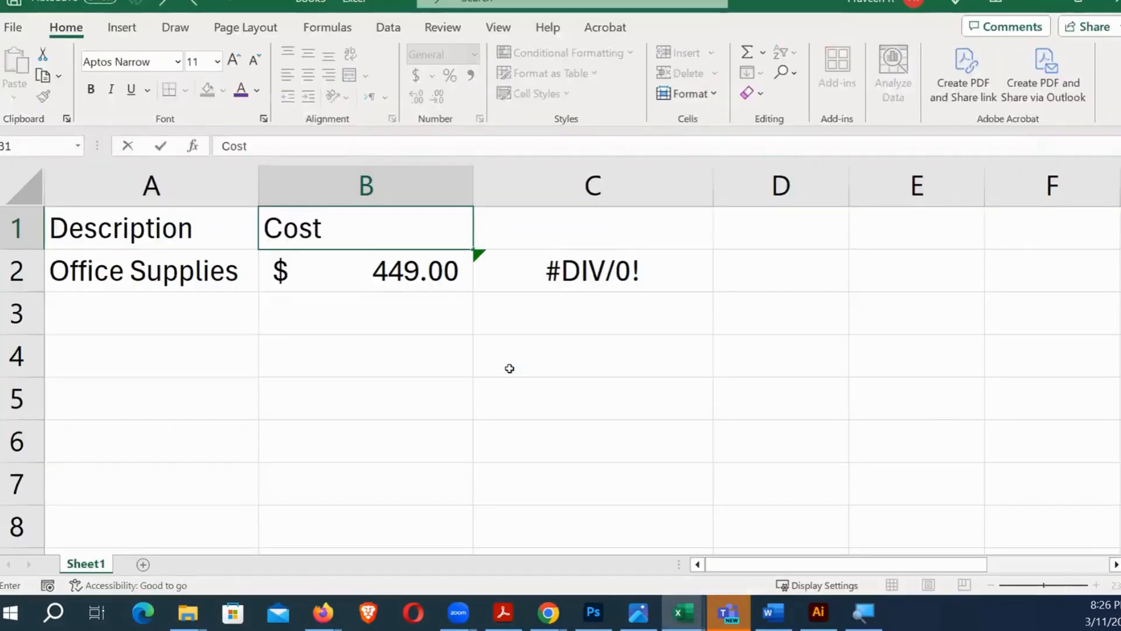
Enter the header Percentage in C1 and select C2 to inspect its formula.
key("Tab")
key("alt+Tab")
key("alt+Tab")
type("Percentage")
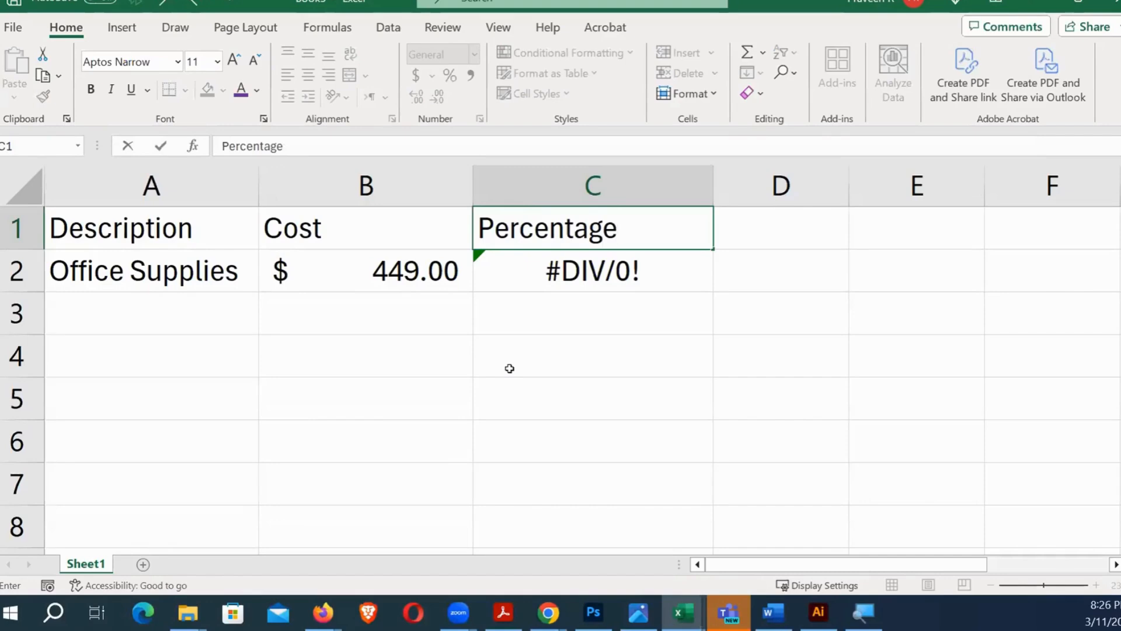
key("Return")
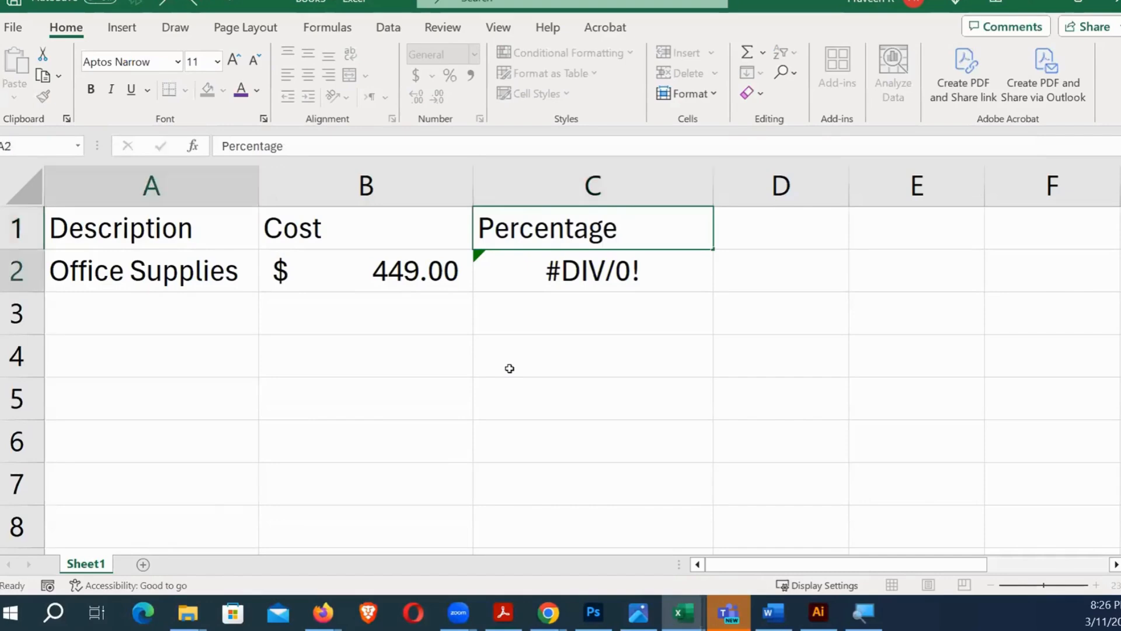
key("Down")
key("Up")
key("Right")
key("Right")
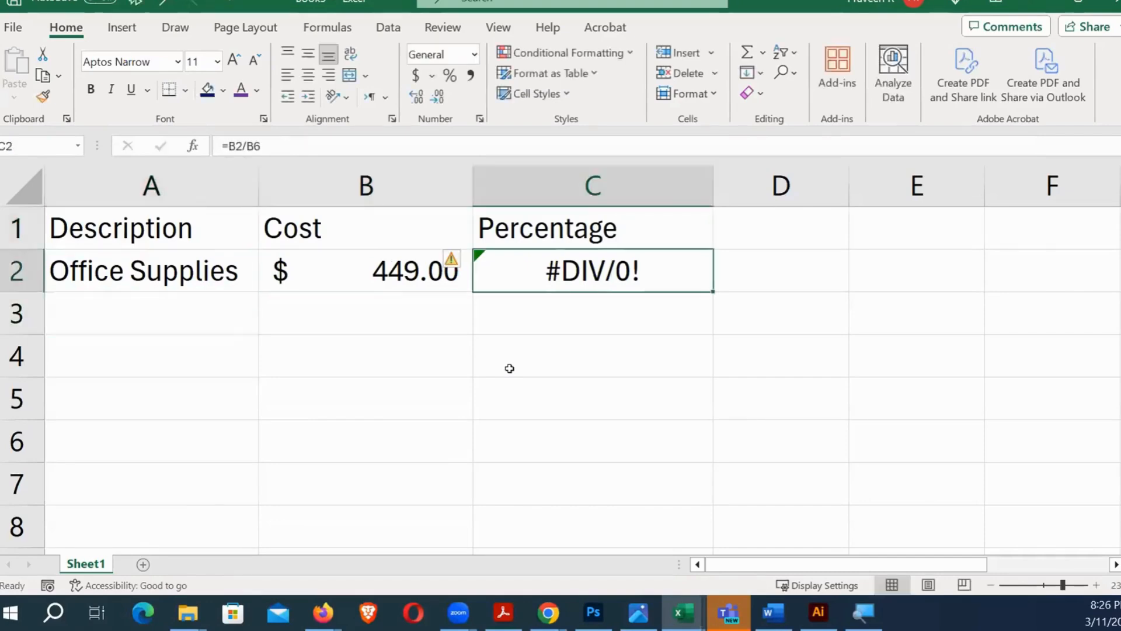
Check the second item in the PDF manual's table and enter Furniture in A3.
key("Left")
key("Down")
key("Left")
key("alt+Tab")
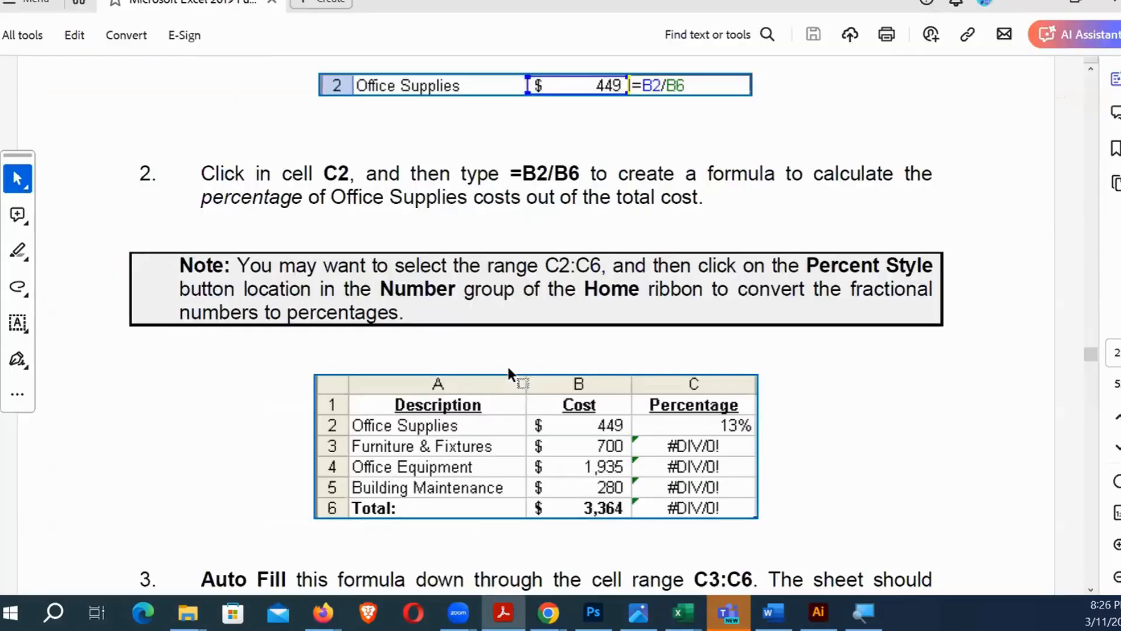
key("alt+Tab")
type("Fi")
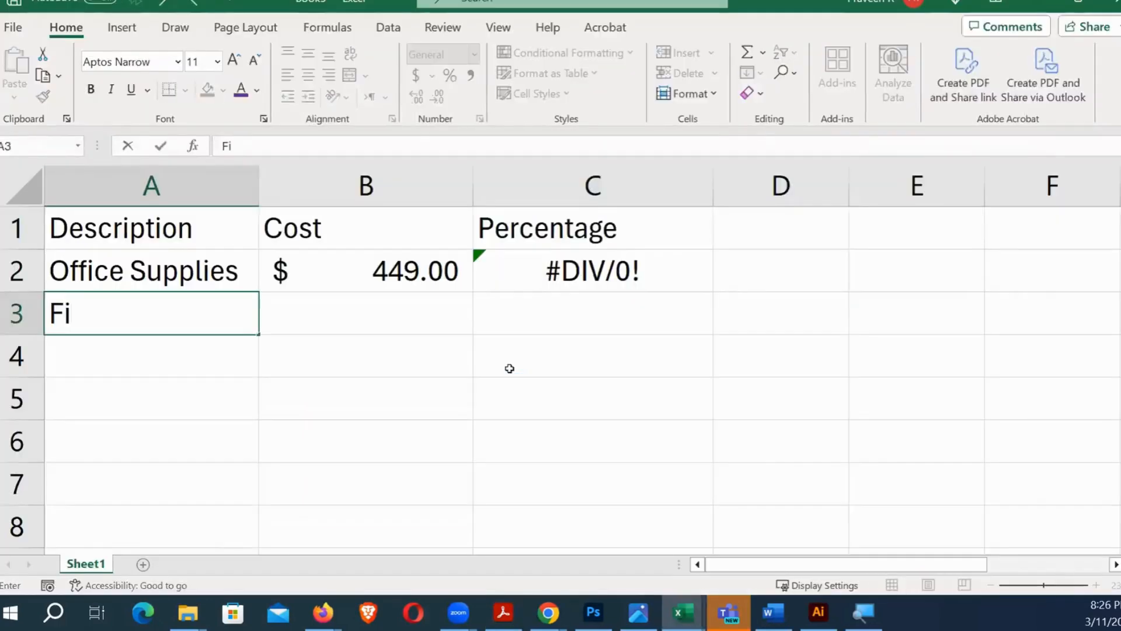
key("BackSpace")
type("urnituree")
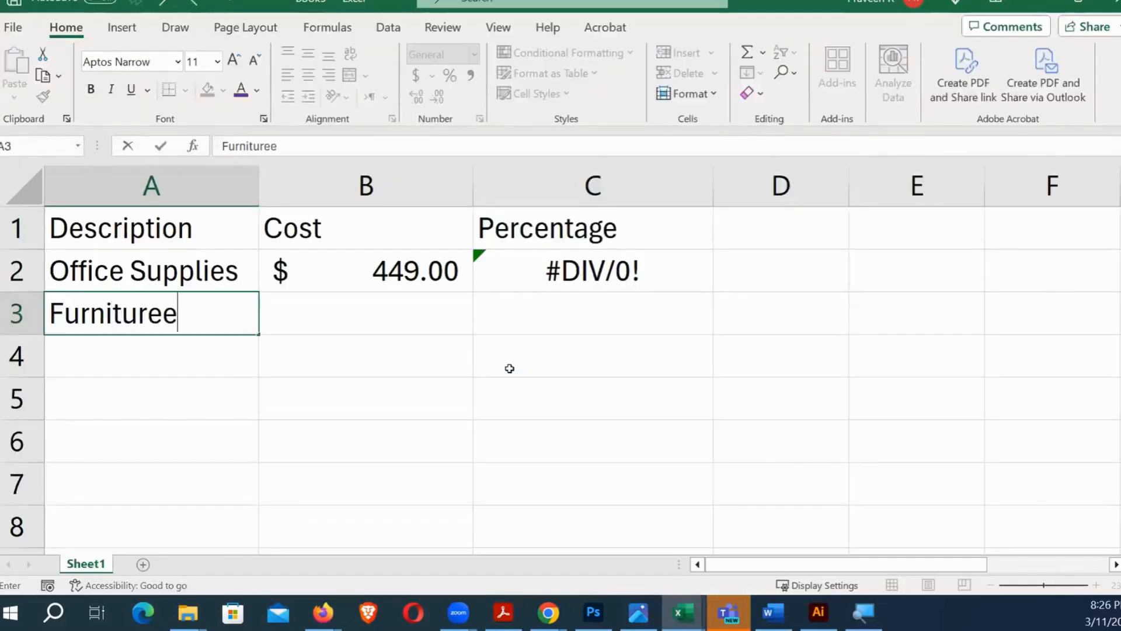
key("BackSpace")
key("Tab")
Check the furniture cost in the PDF manual's table and enter $700 in B3.
key("alt+Tab")
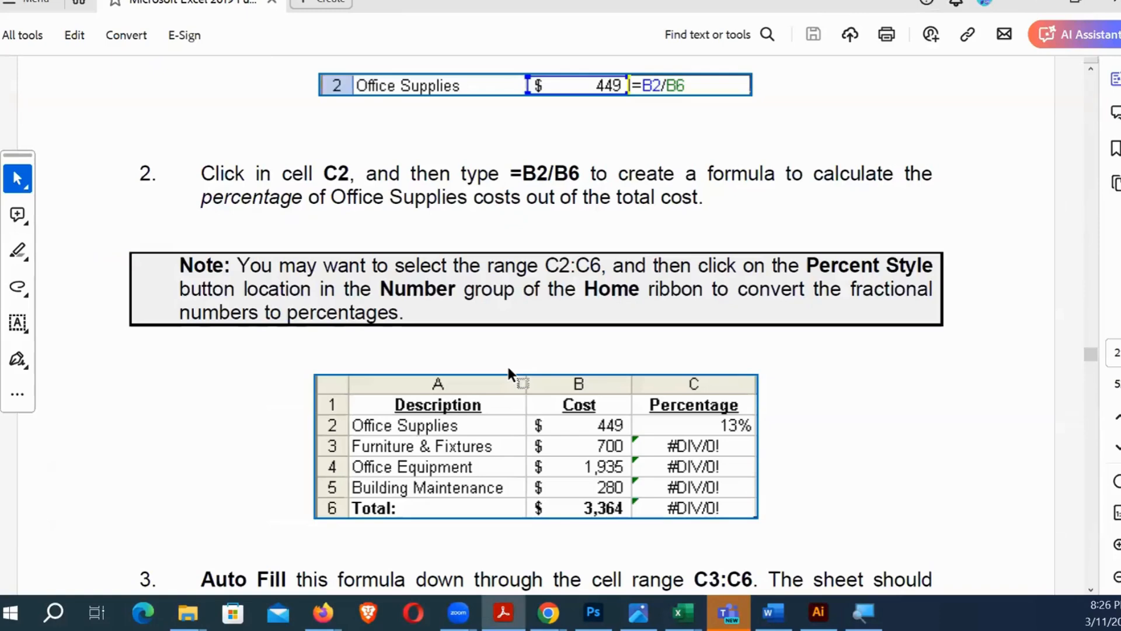
key("alt+Tab")
type("$7100")
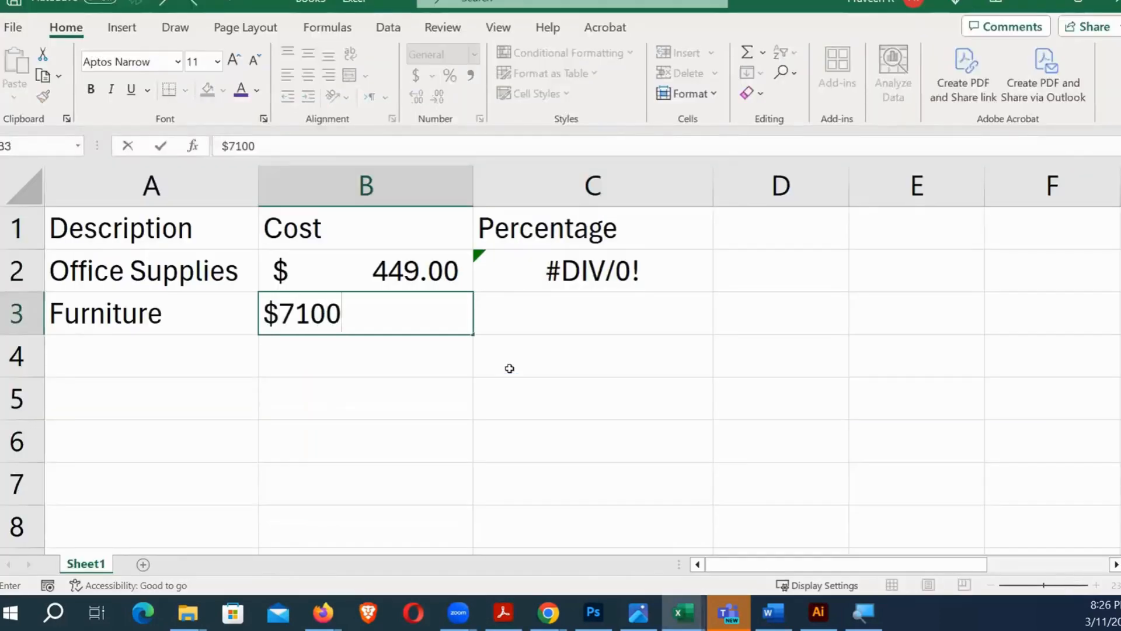
key("BackSpace")
key("BackSpace")
key("BackSpace")
type("00")
key("Return")
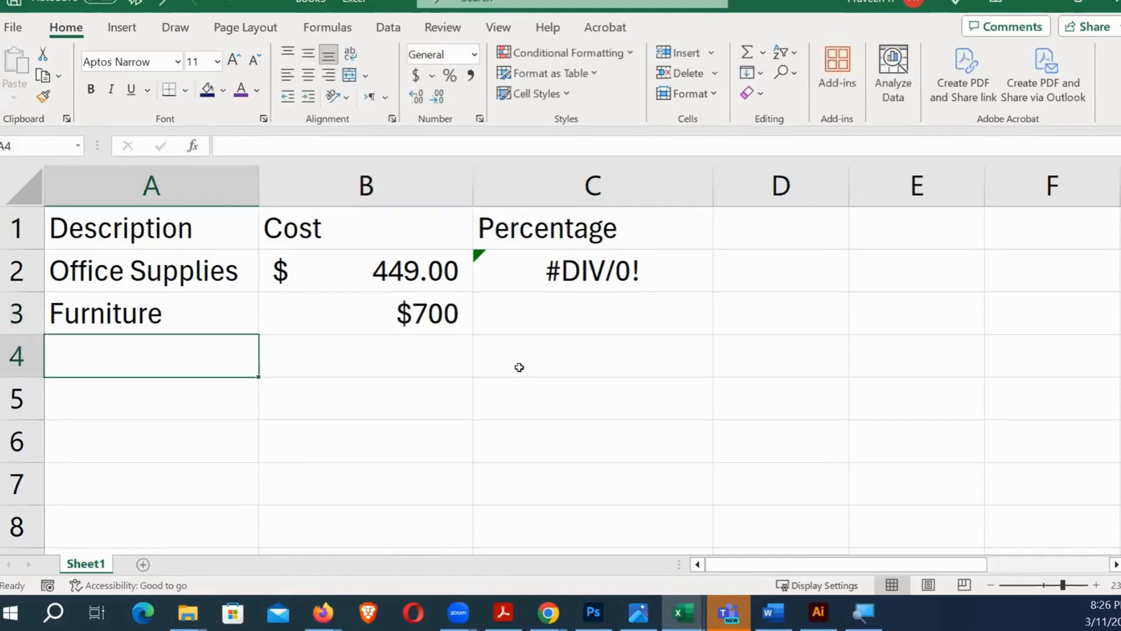
Apply the Accounting number format to the cost cells B2:B5.
key("Up")
key("Right")
key("Up")
key("shift+Down")
key("shift+Down")
key("shift+Down")
key("shift+Down")
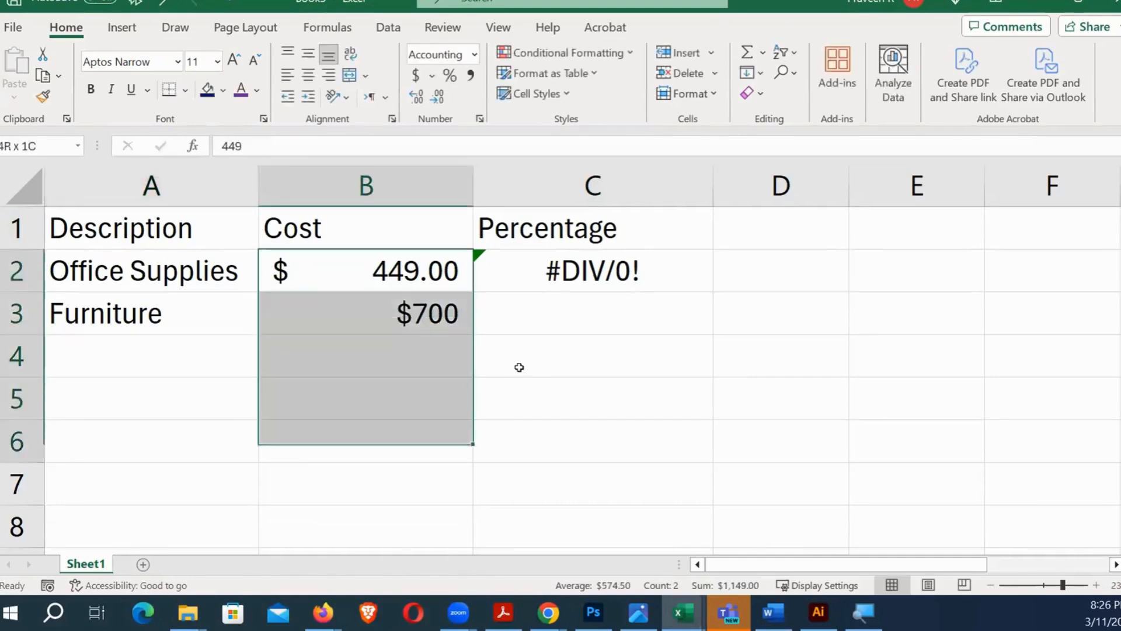
key("shift+Down")
key("shift+Up")
key("shift+Up")
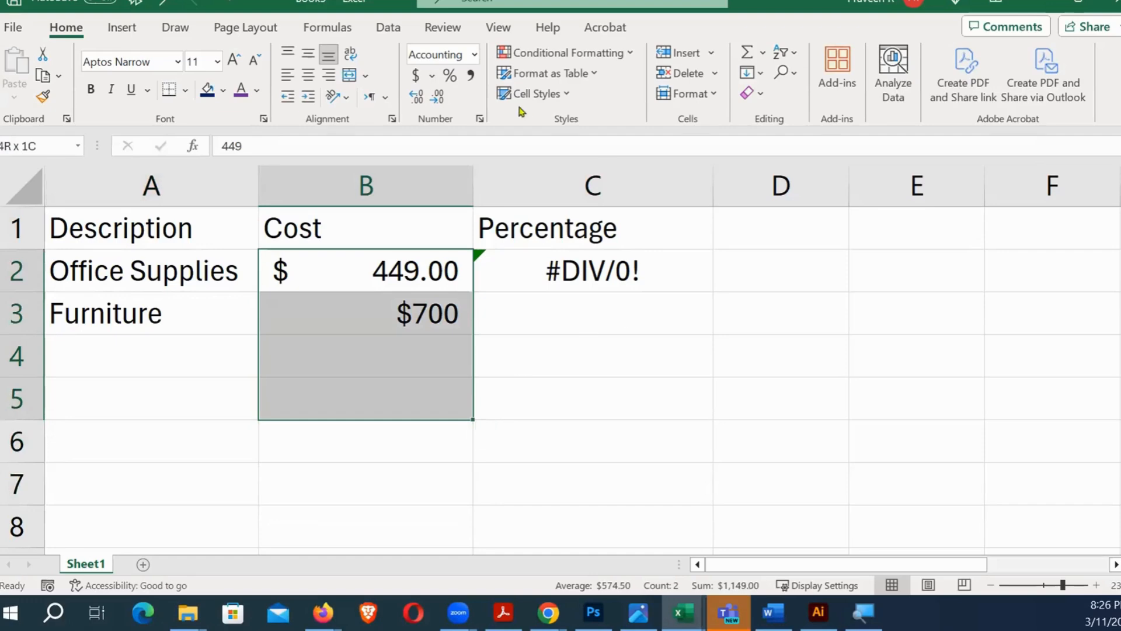
left_click(474, 54)
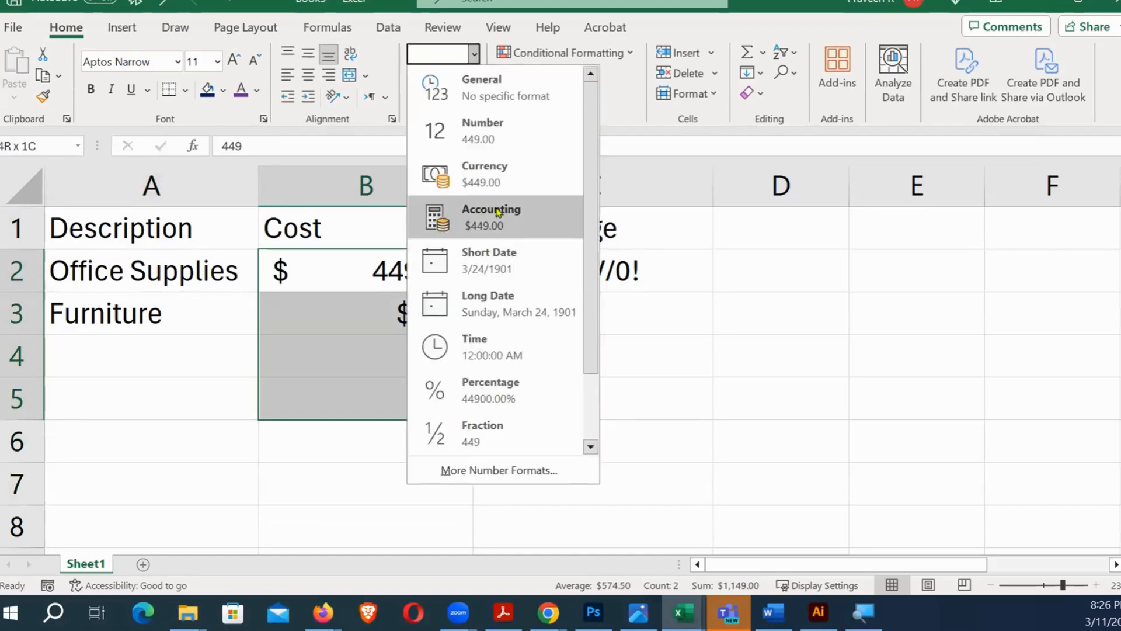
left_click(480, 216)
Enter Equipment in A4 and its cost of $1935 in B4, following the PDF manual's table.
left_click(291, 359)
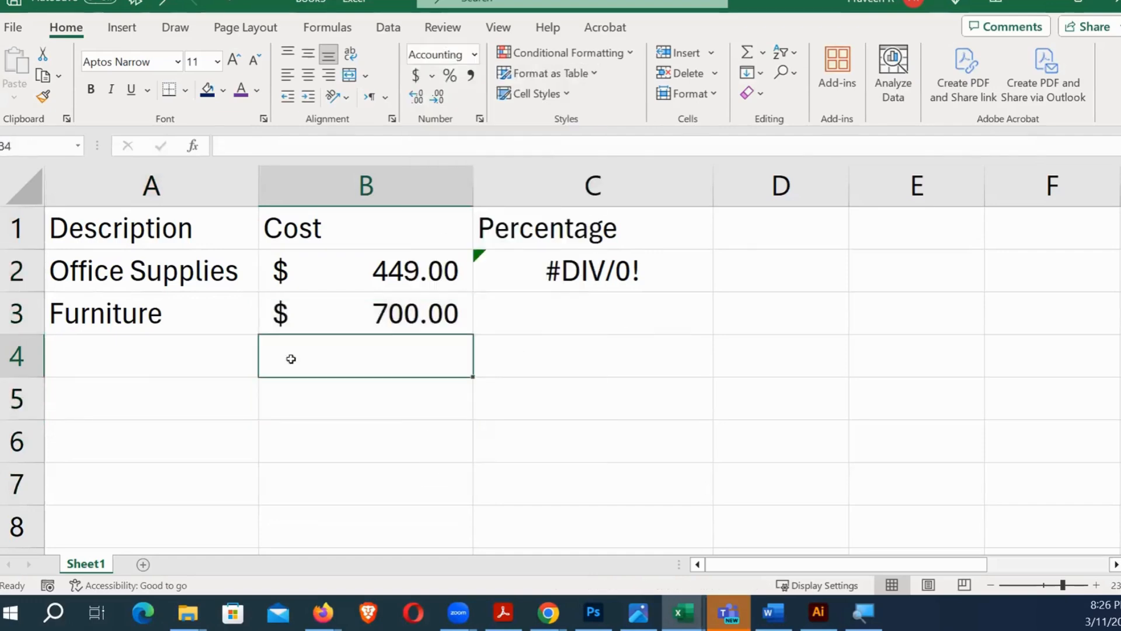
key("Left")
key("alt+Tab")
key("alt+Tab")
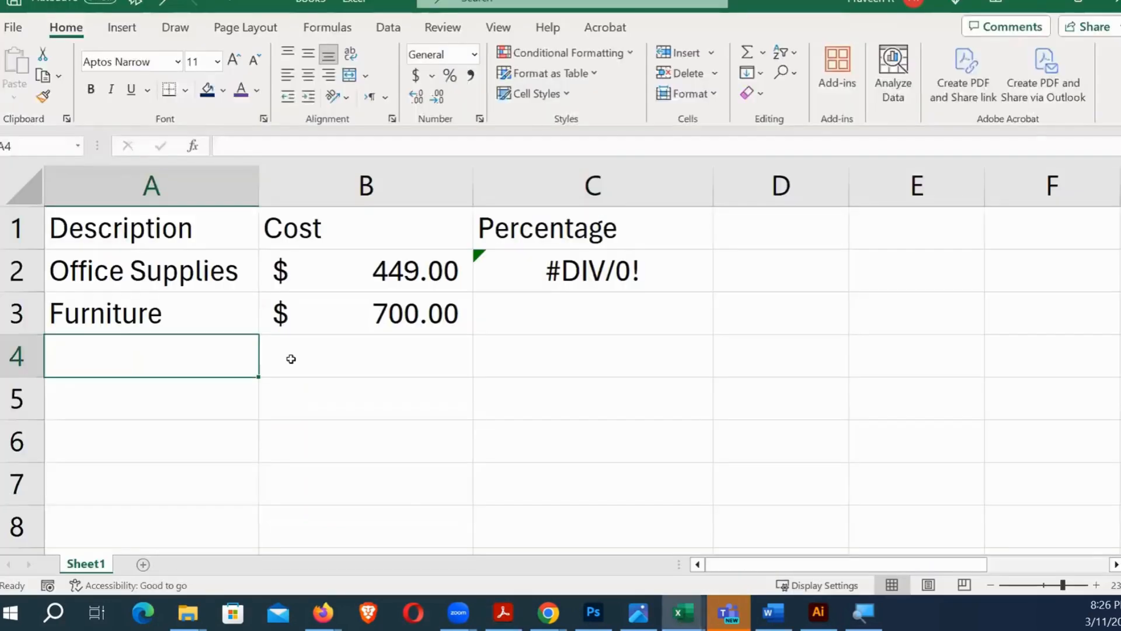
type("Equipment")
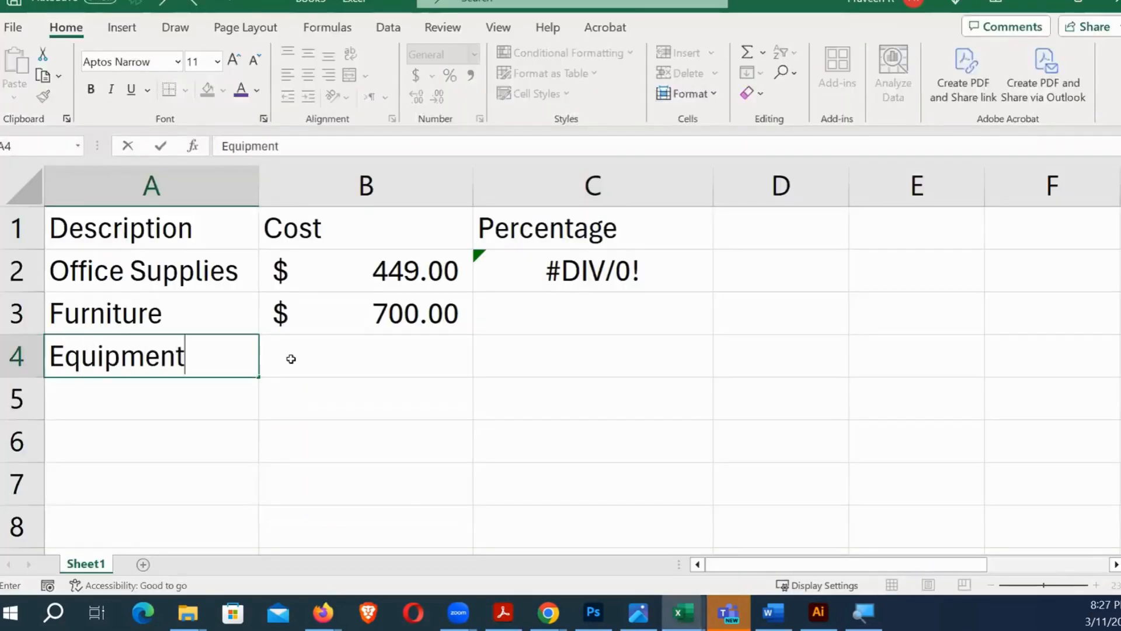
key("Tab")
key("alt+Tab")
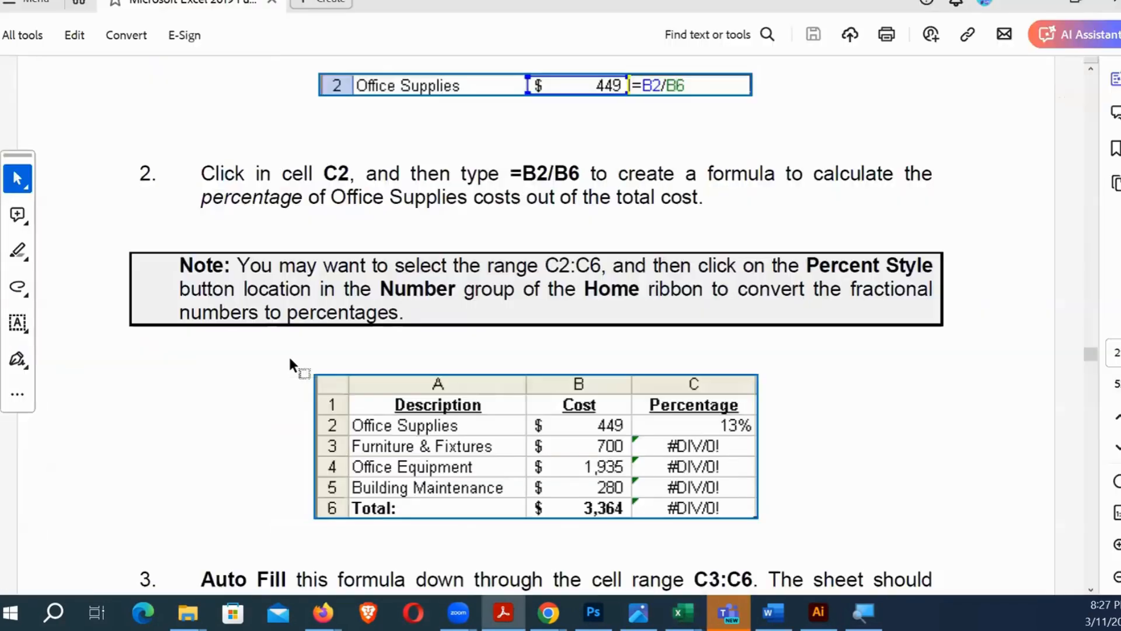
key("alt+Tab")
type("$1935")
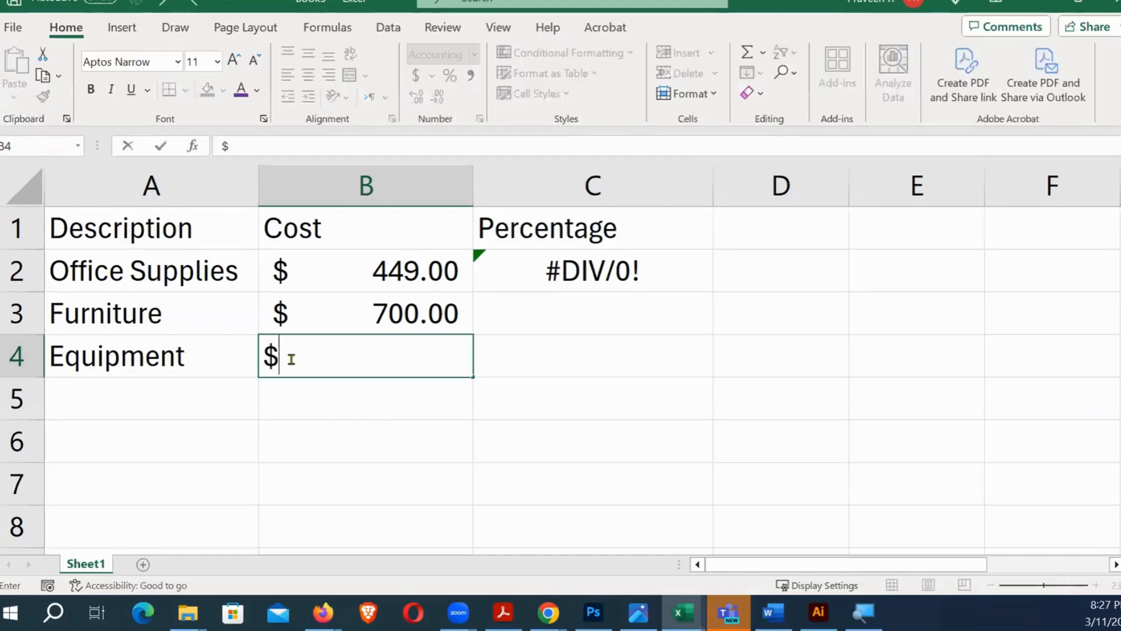
key("Return")
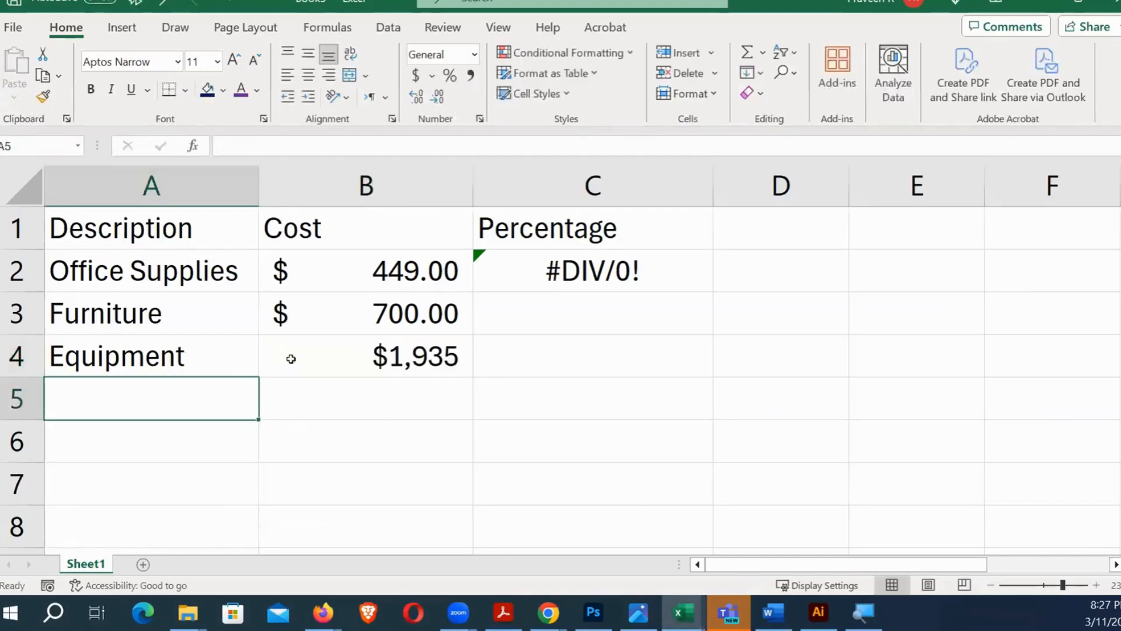
Apply the Accounting number format to the Equipment cost in B4.
key("Up")
key("Right")
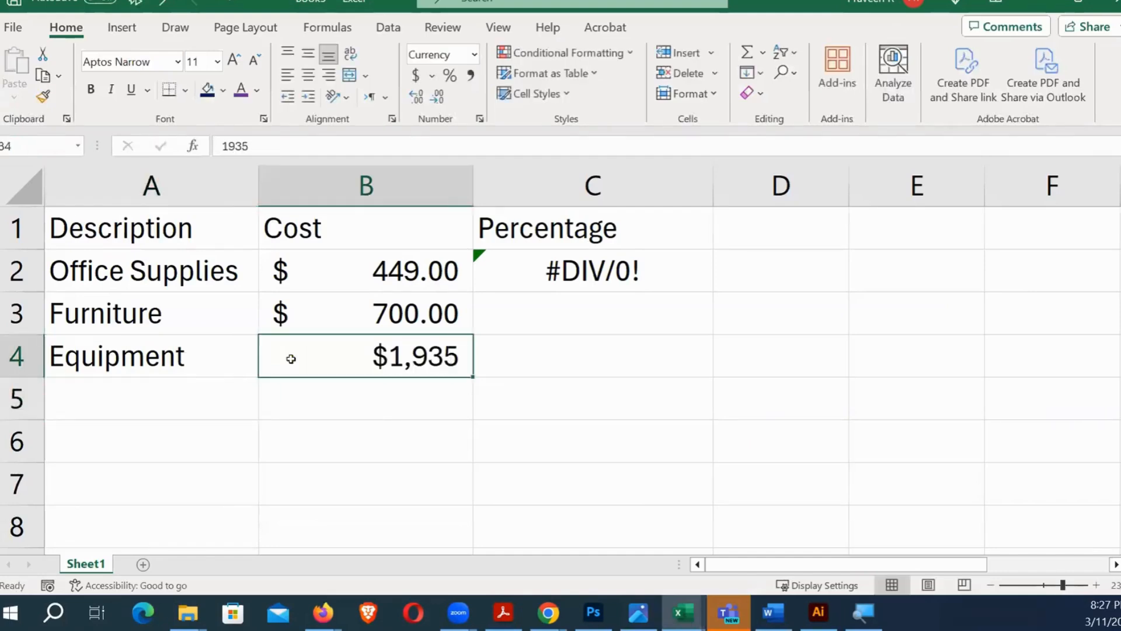
left_click(474, 56)
left_click(474, 54)
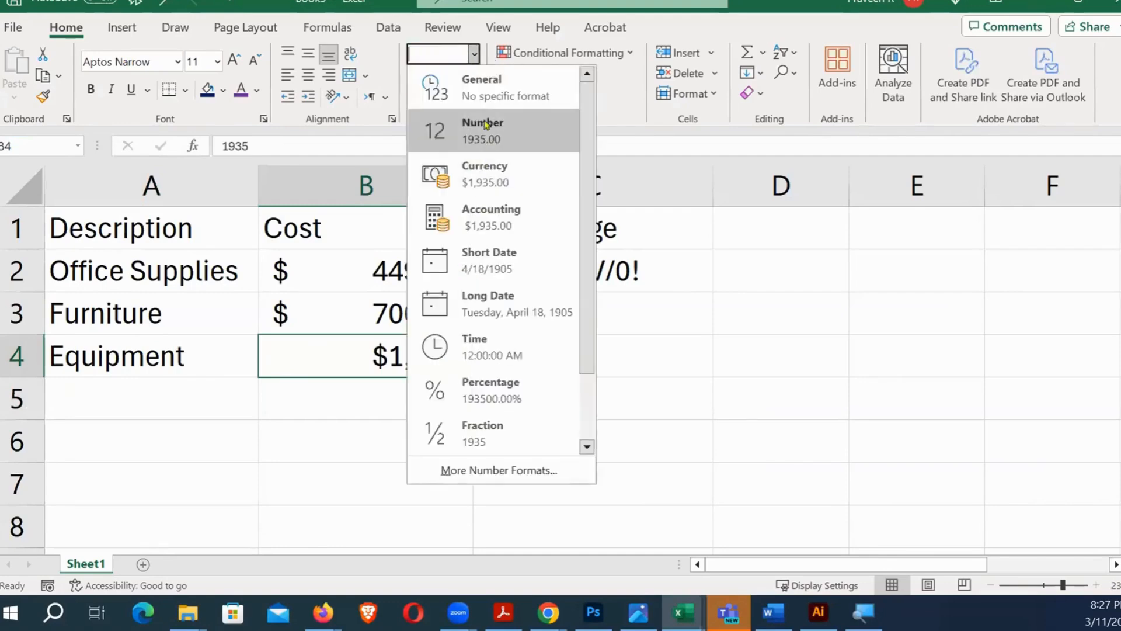
left_click(475, 222)
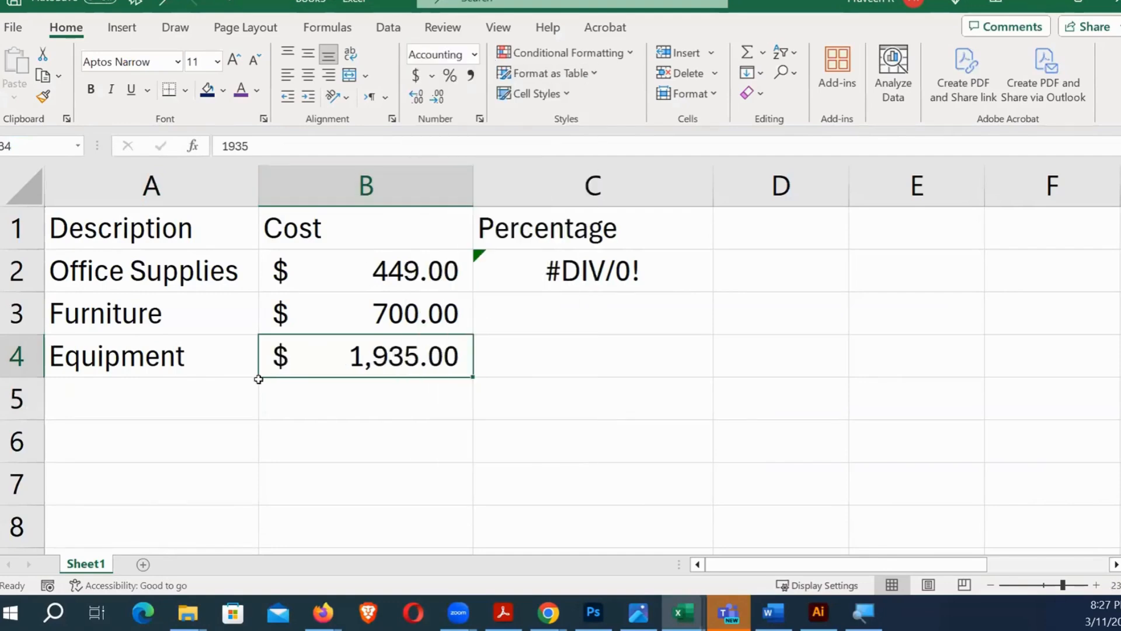
Check the fourth item in the PDF manual's table and enter Maintenance in A5 with a capital M.
left_click(217, 390)
key("alt+Tab")
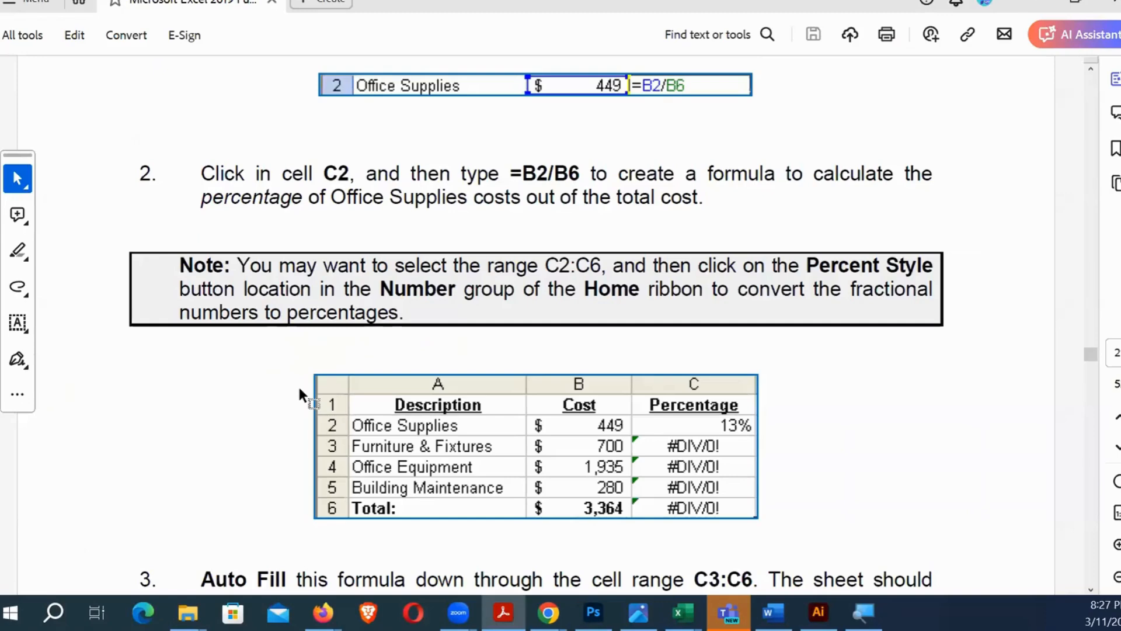
key("alt+Tab")
type("maintenance")
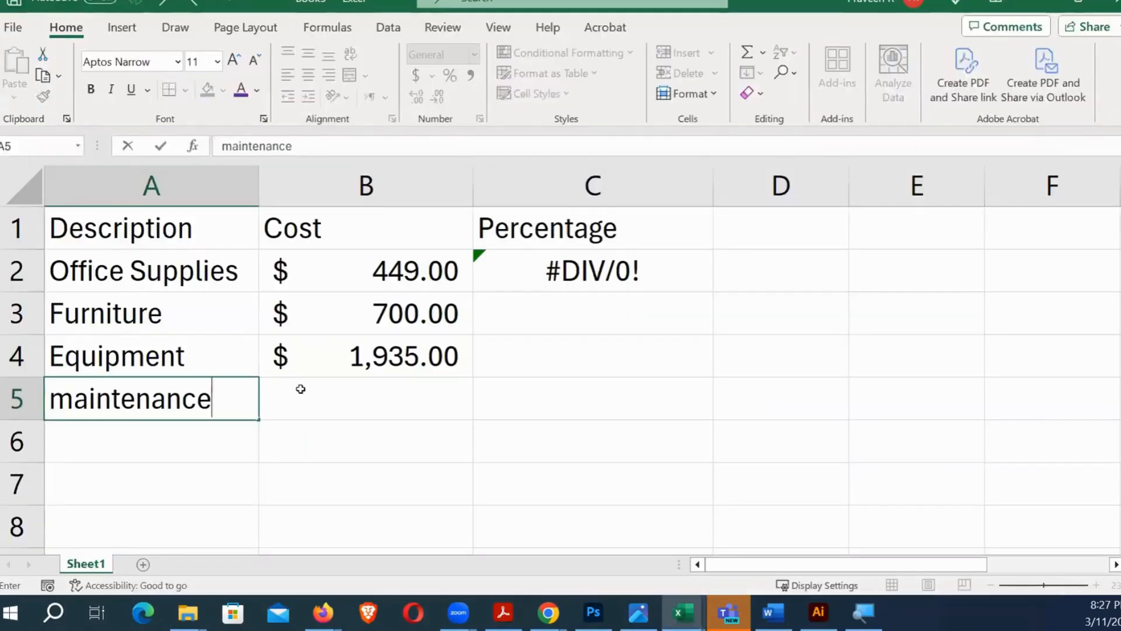
key("Tab")
key("Left")
key("F2")
key("Home")
key("shift+Right")
type("M")
key("Tab")
Look up the maintenance cost in the PDF manual and enter $280 in B5.
key("alt+Tab")
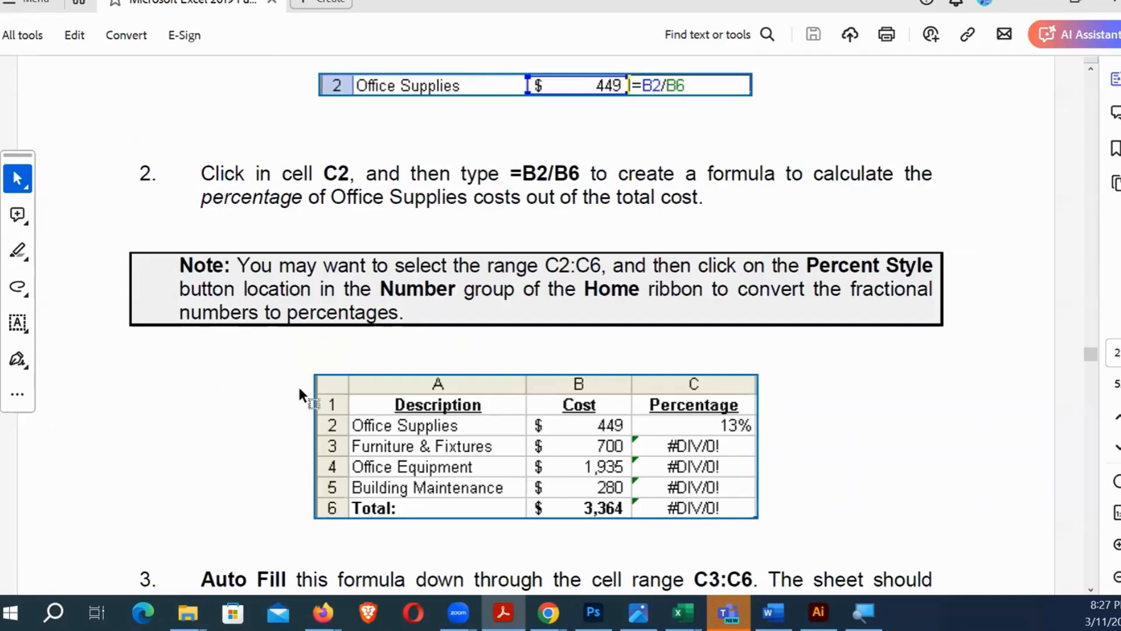
key("alt+Tab")
type("$280")
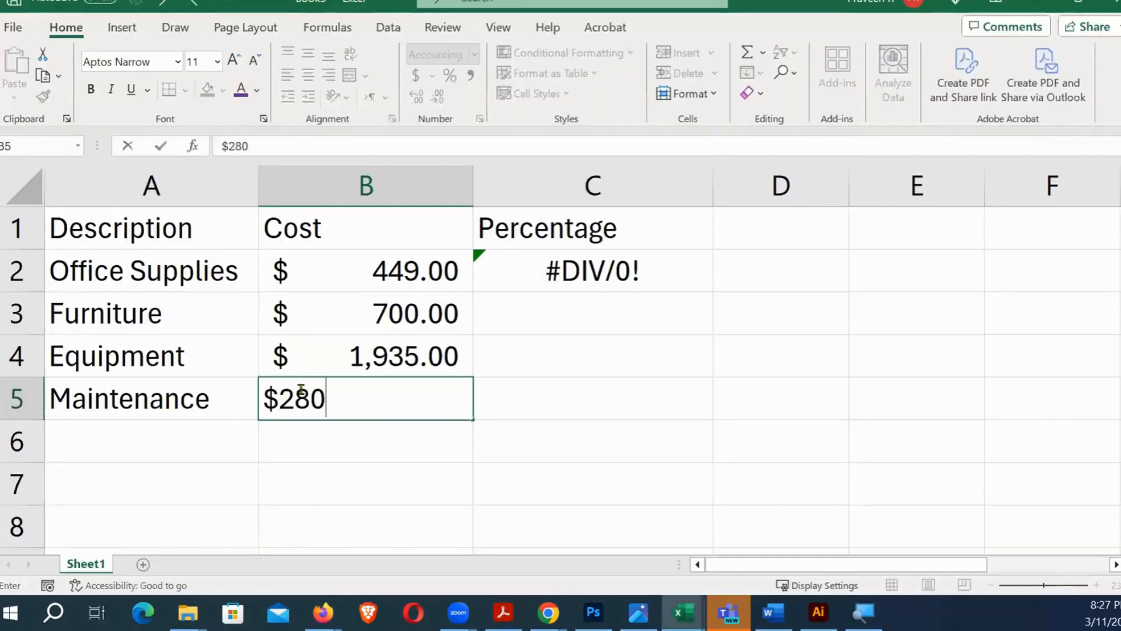
key("Return")
Apply the Accounting number format to the Maintenance cost in B5.
key("Up")
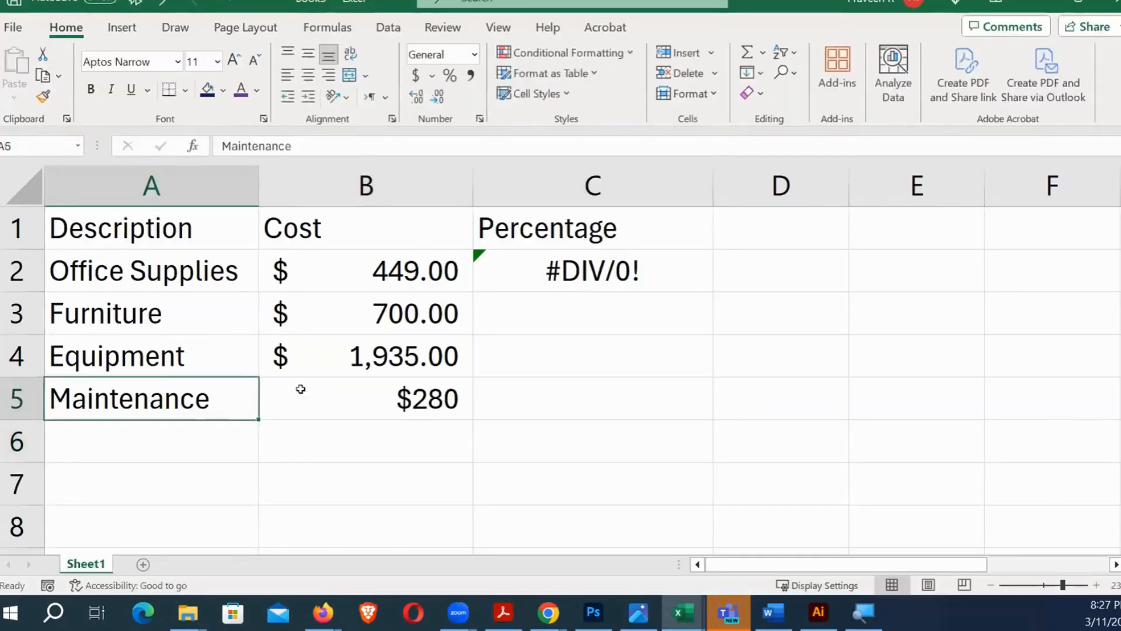
key("Right")
left_click(450, 55)
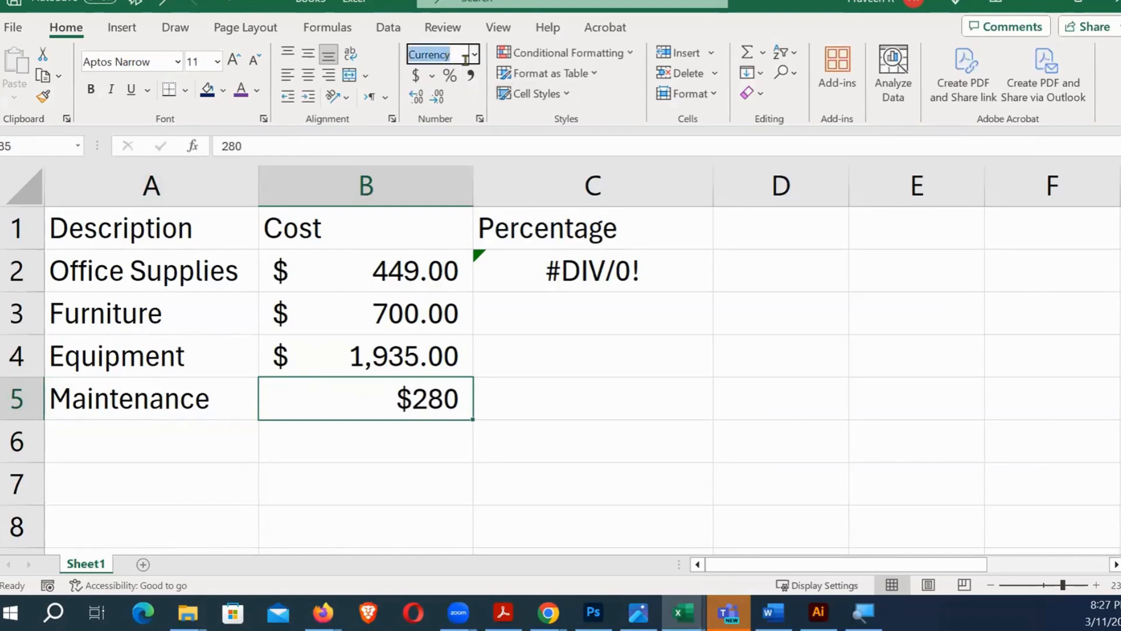
left_click(479, 59)
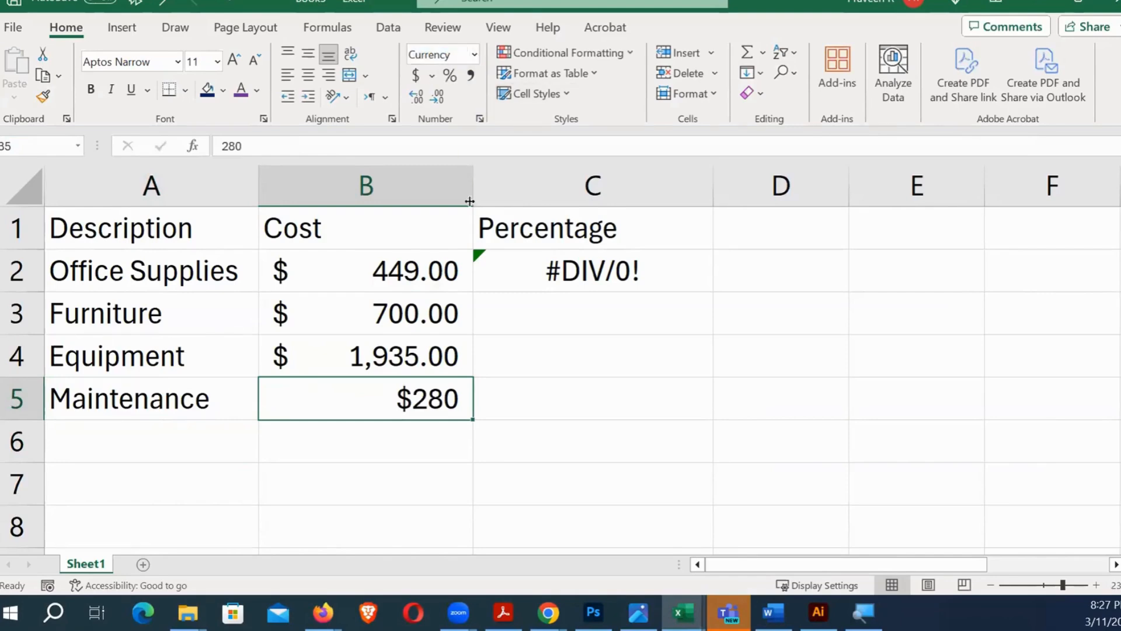
left_click(476, 58)
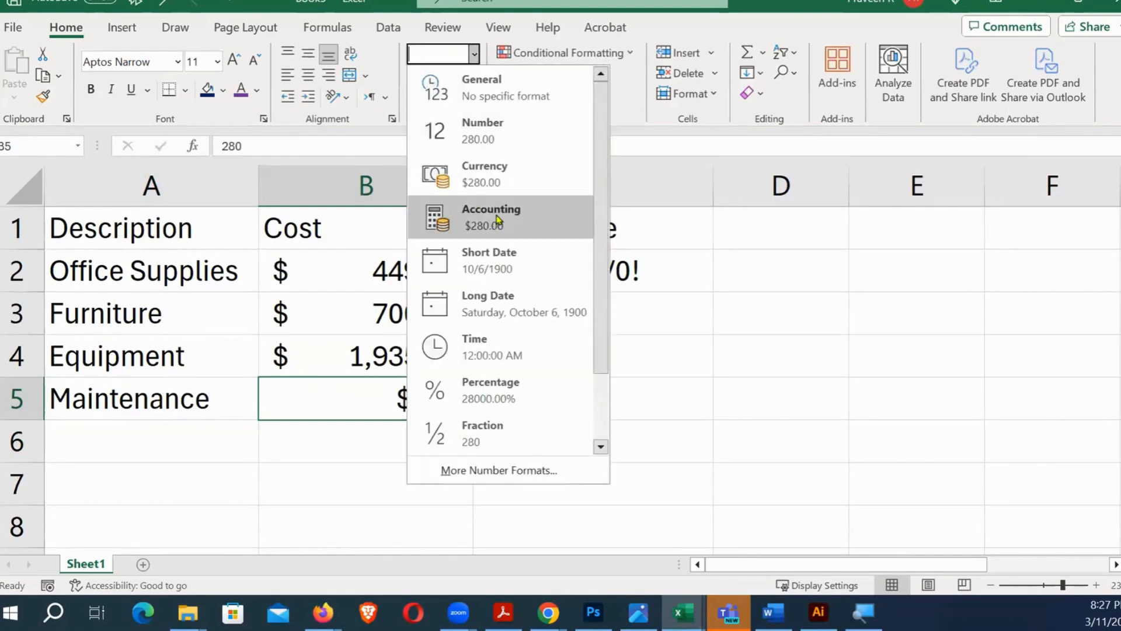
left_click(505, 216)
Compare the C2 formula and the empty cell B6 with the total row of the table in the PDF manual.
key("Right")
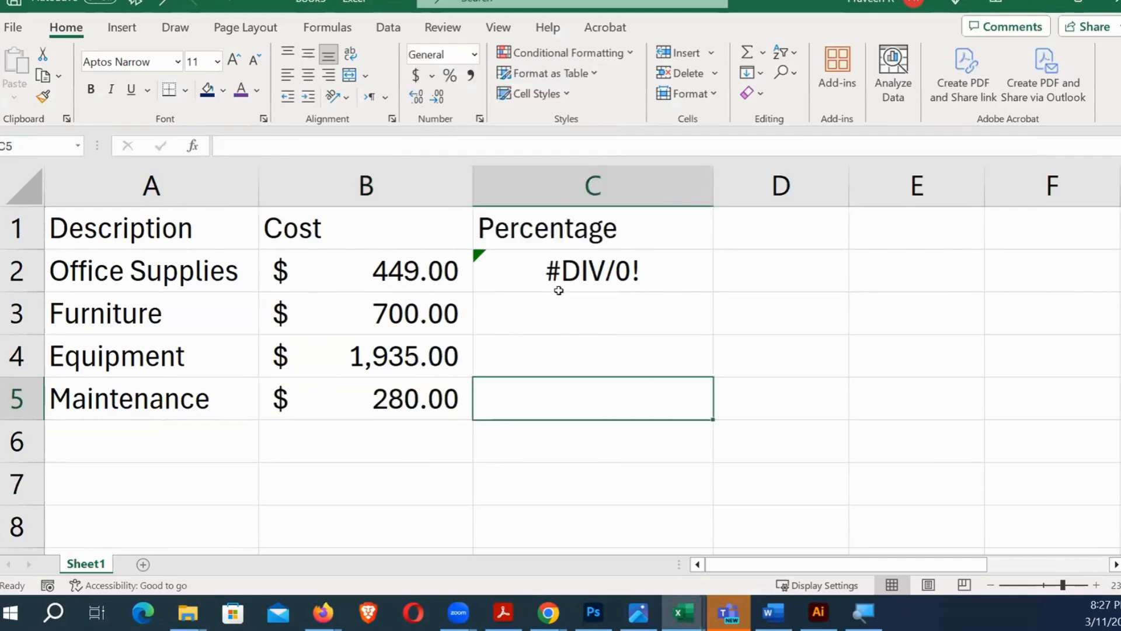
key("alt+Tab")
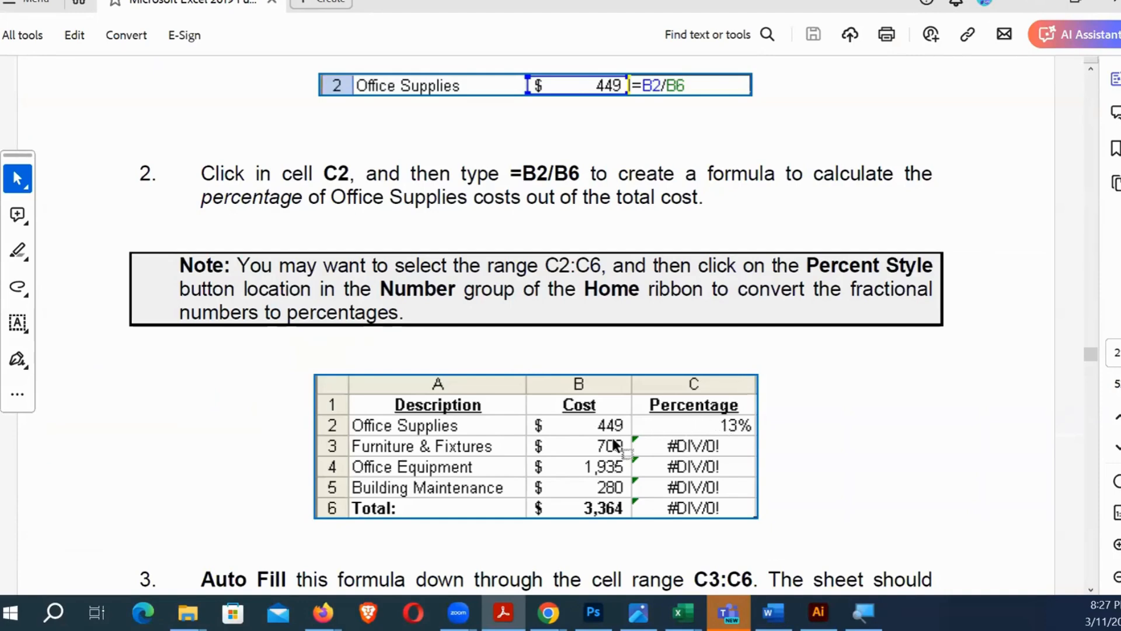
key("alt+Tab")
left_click(577, 274)
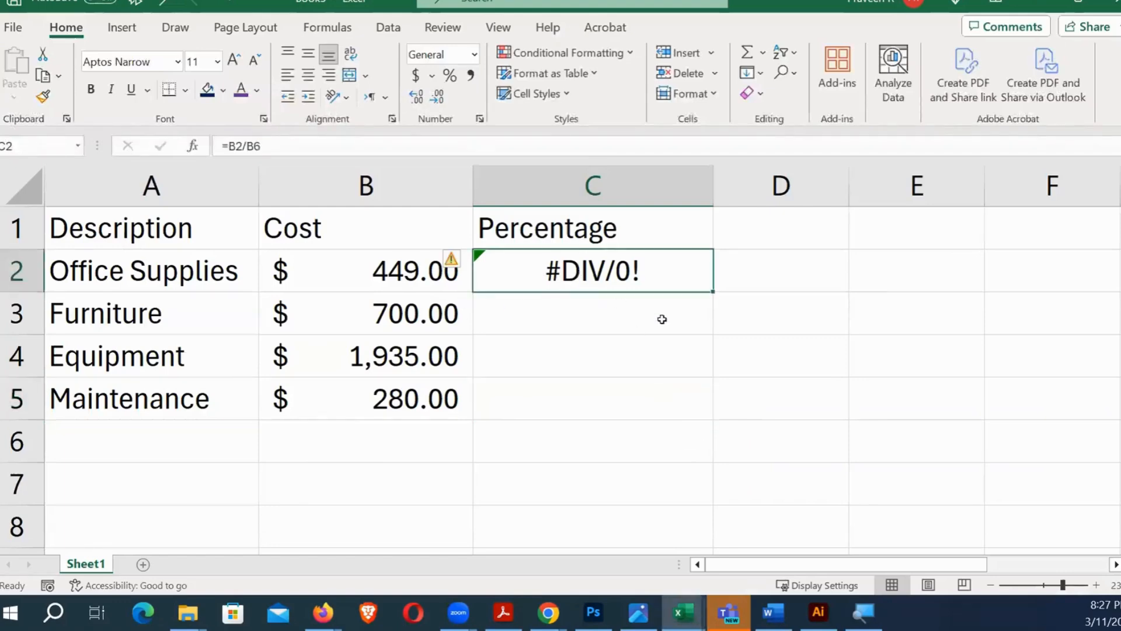
left_click(381, 432)
key("alt+Tab")
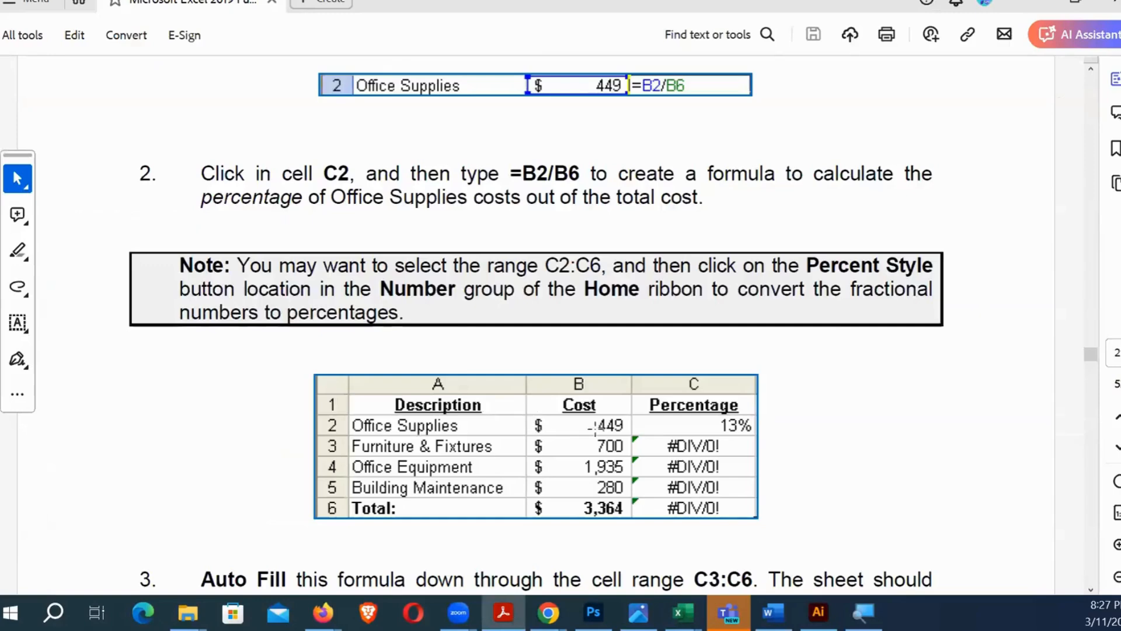
scroll(588, 432, "down", 2)
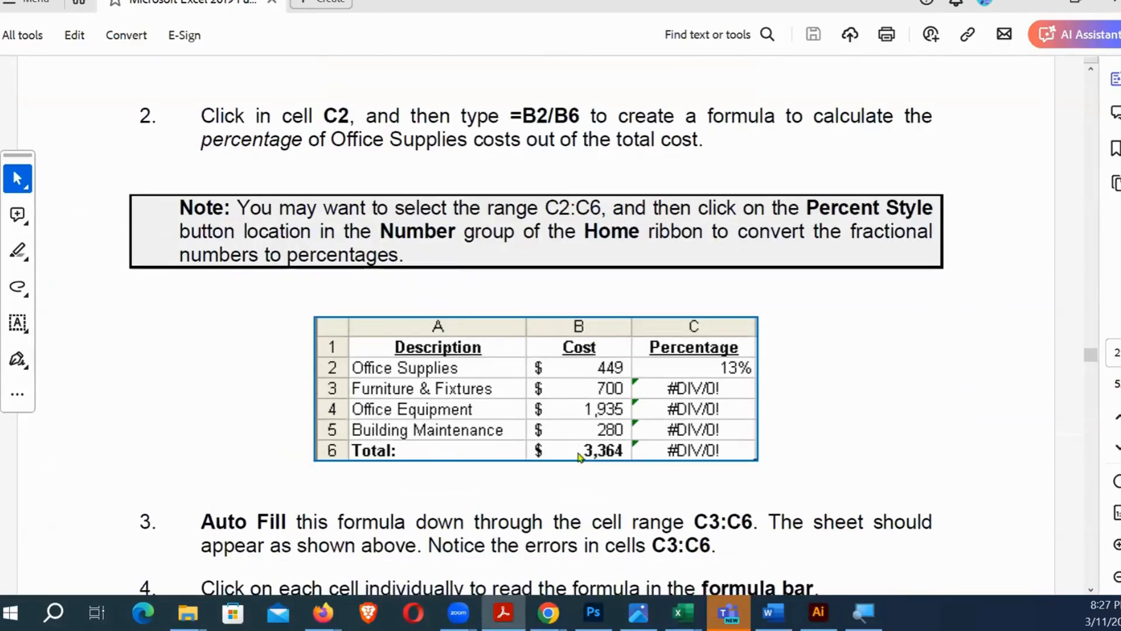
key("alt+Tab")
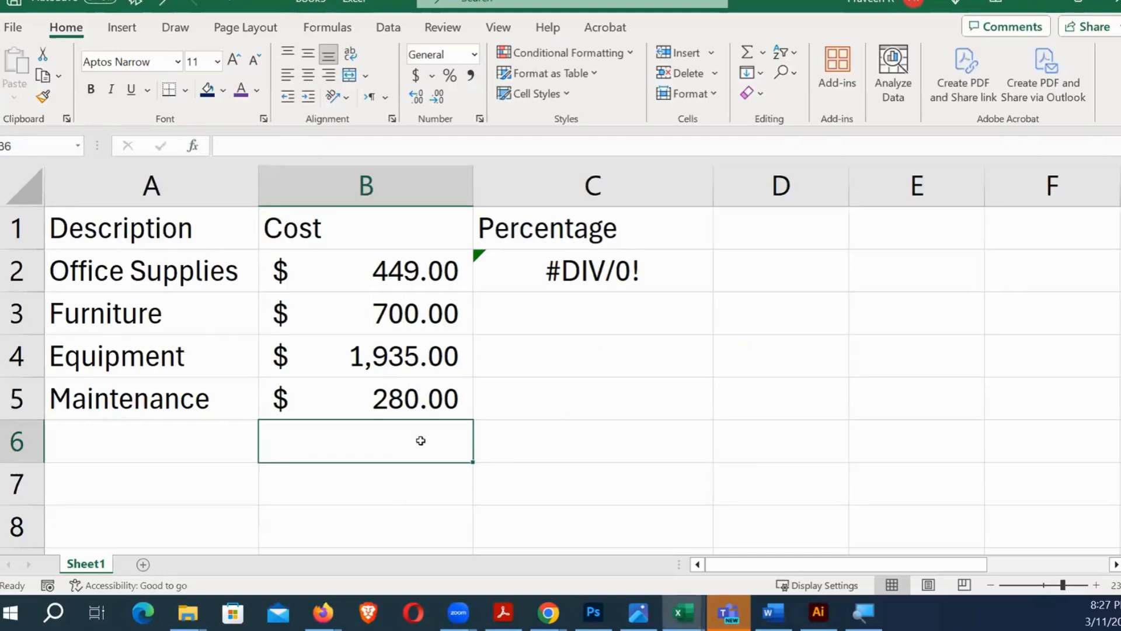
Enter the label Total in A6 and make it bold.
left_click(230, 434)
type("Total")
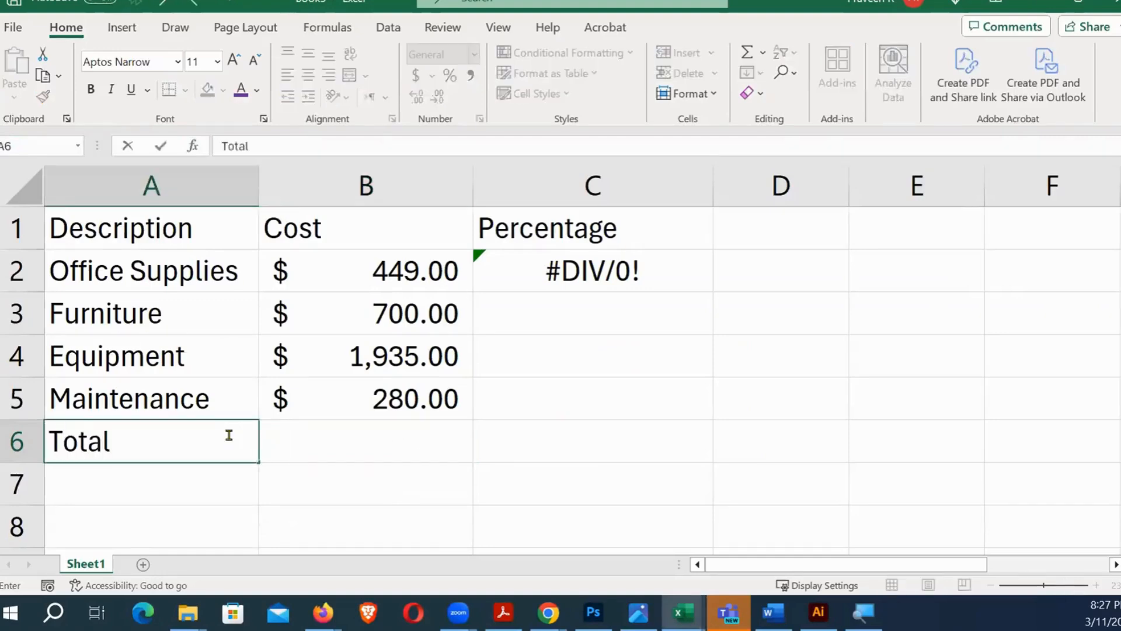
key("Return")
left_click(229, 435)
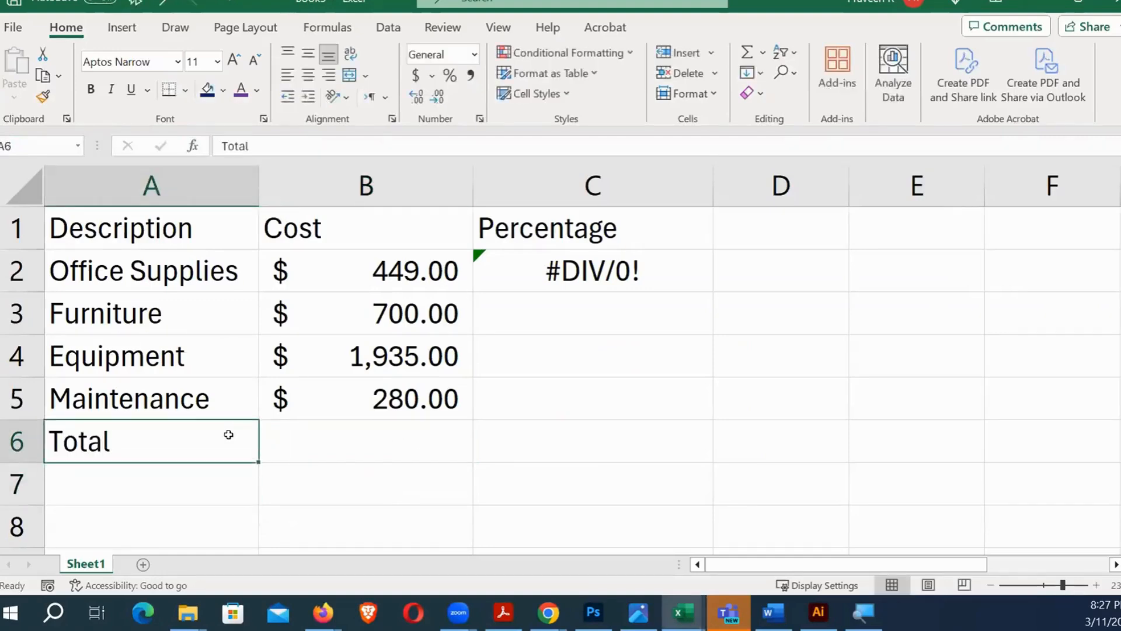
key("ctrl+b")
Sum the costs B2:B5 into B6 with AutoSum and select C2 to inspect its percentage formula.
key("Right")
key("alt+Tab")
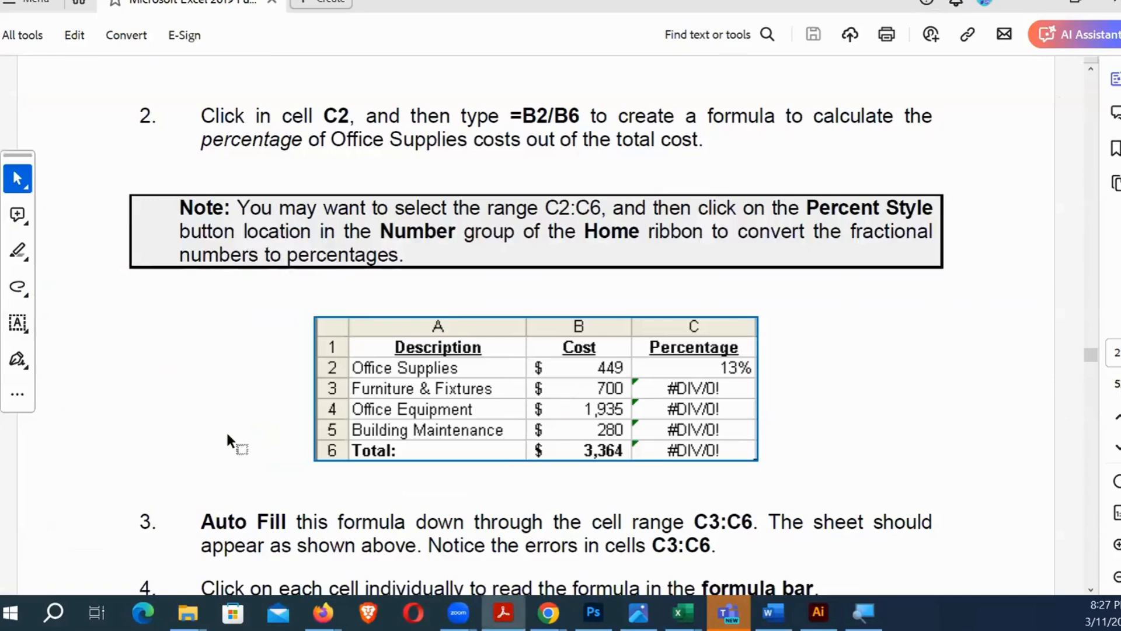
key("alt+Tab")
key("shift+Up")
key("shift+Up")
key("shift+Up")
key("shift+Up")
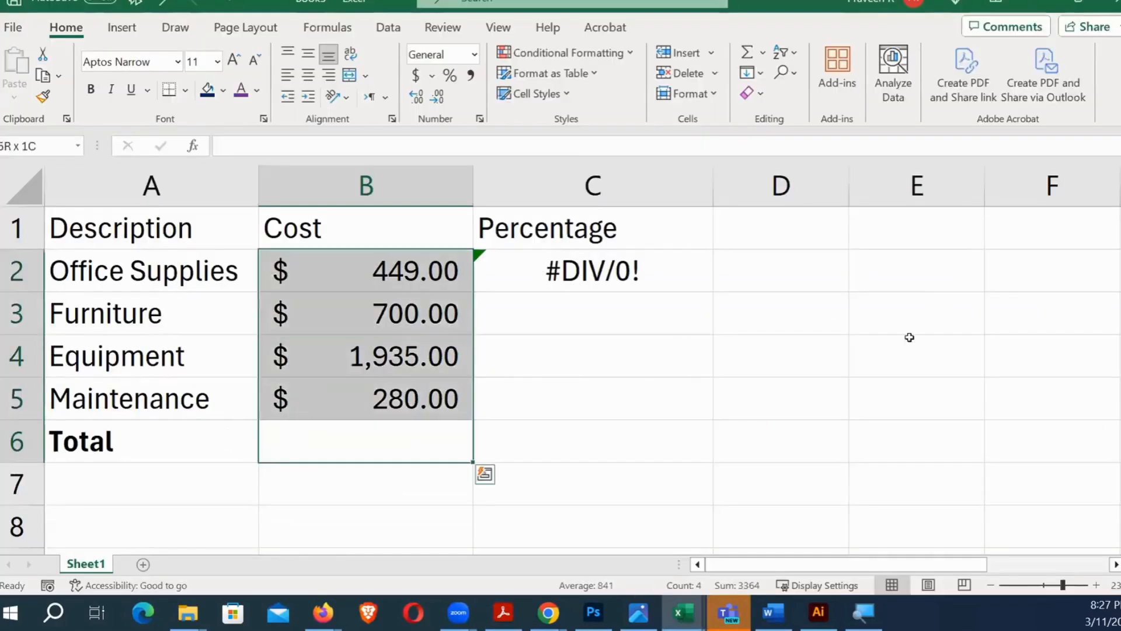
left_click(747, 53)
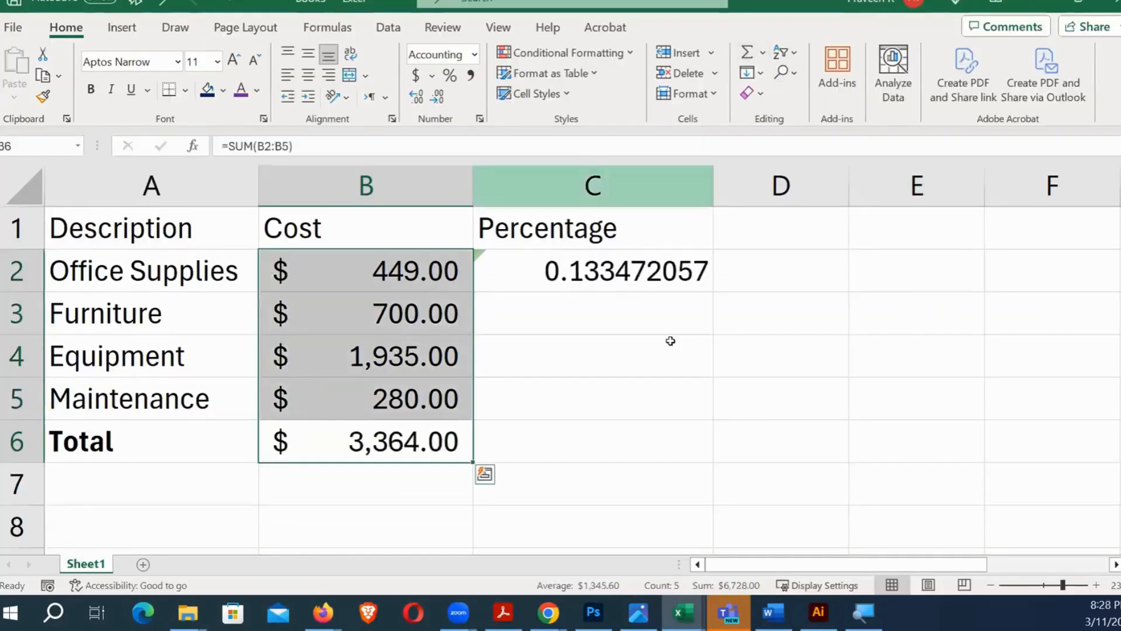
left_click(858, 397)
left_click(690, 291)
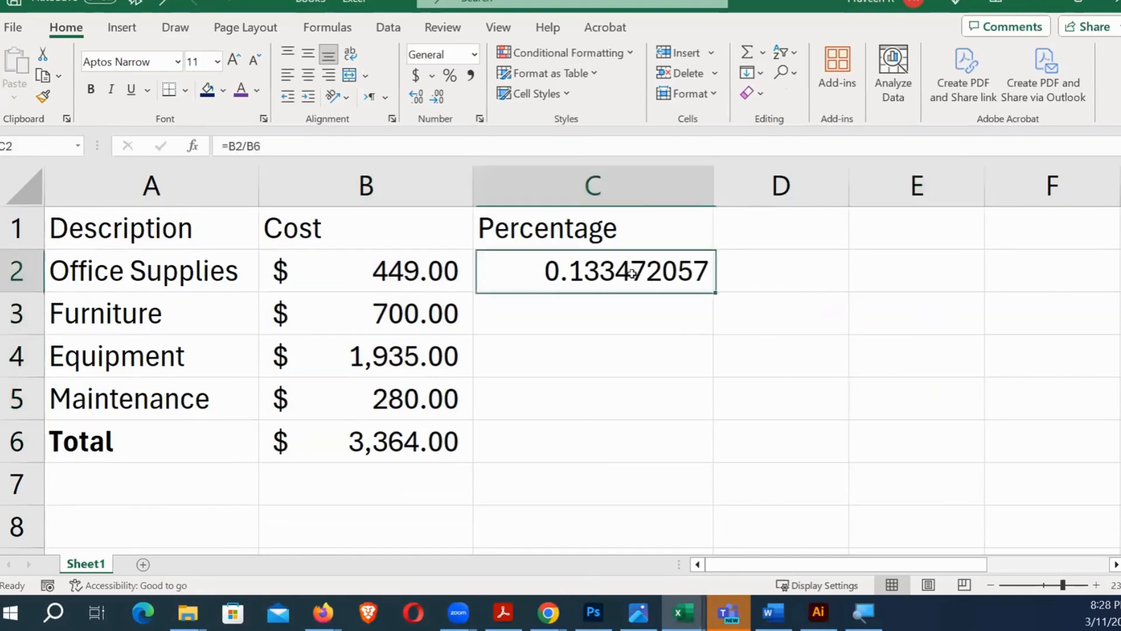
Try the Percentage number format on the Office Supplies result in C2 and undo it.
key("alt+Tab")
key("alt+Tab")
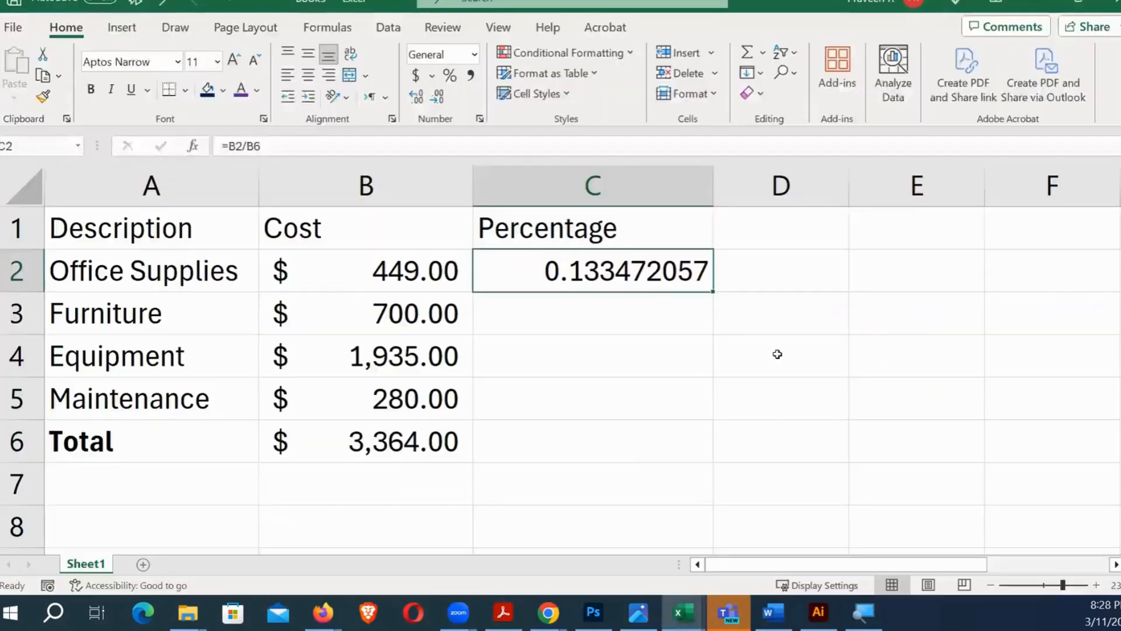
left_click(474, 53)
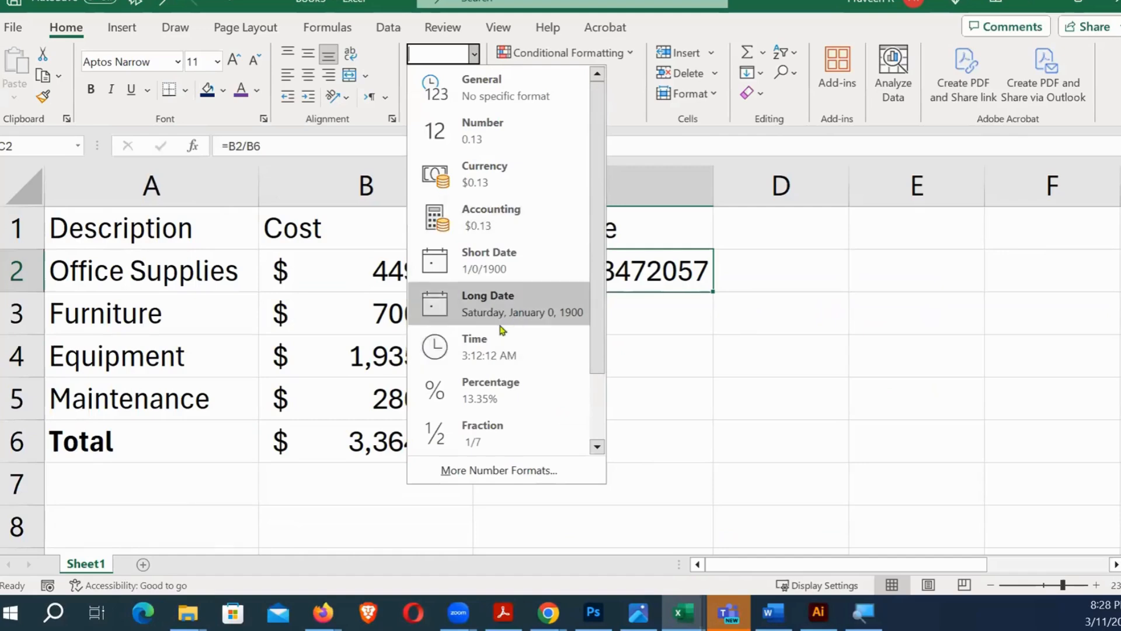
left_click(504, 390)
left_click(724, 321)
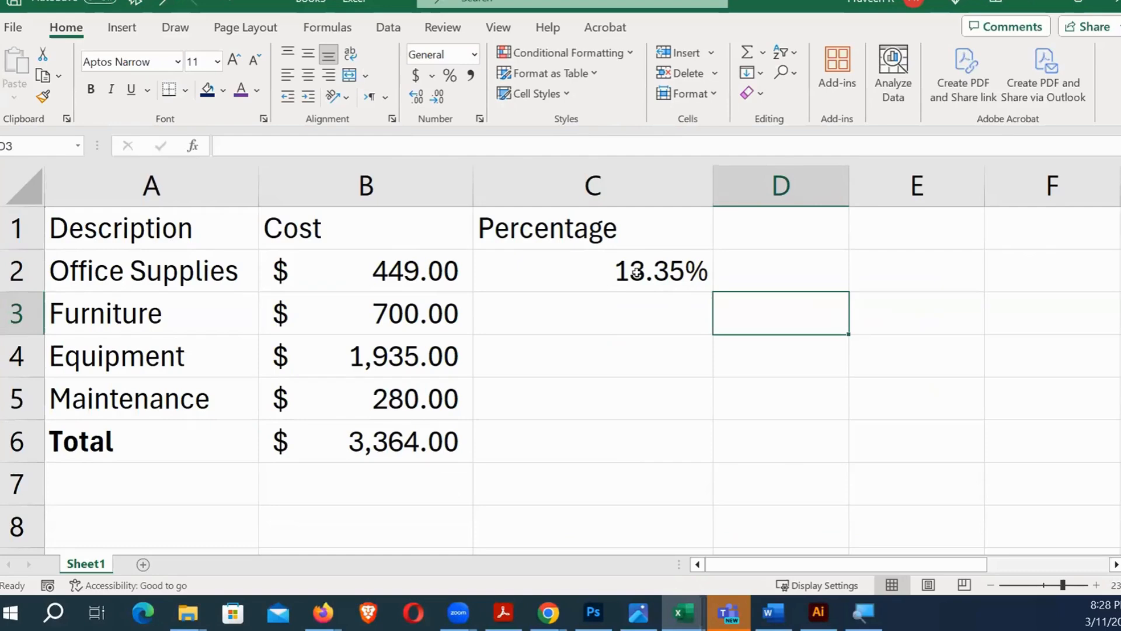
key("ctrl+z")
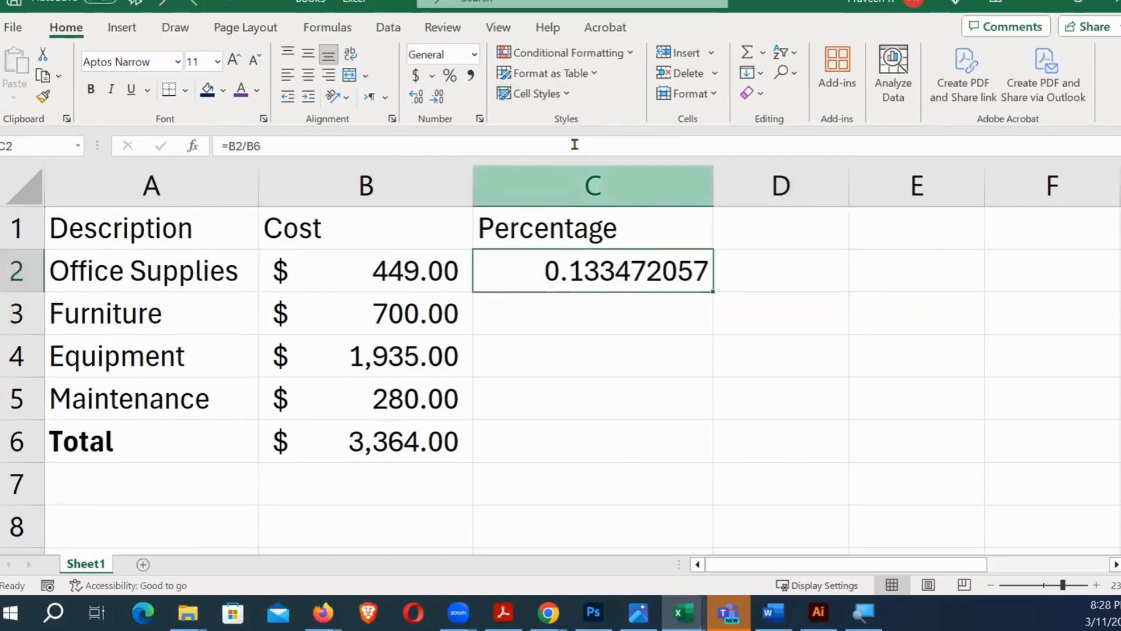
Apply the Percentage number format to the Office Supplies result in C2.
left_click(474, 55)
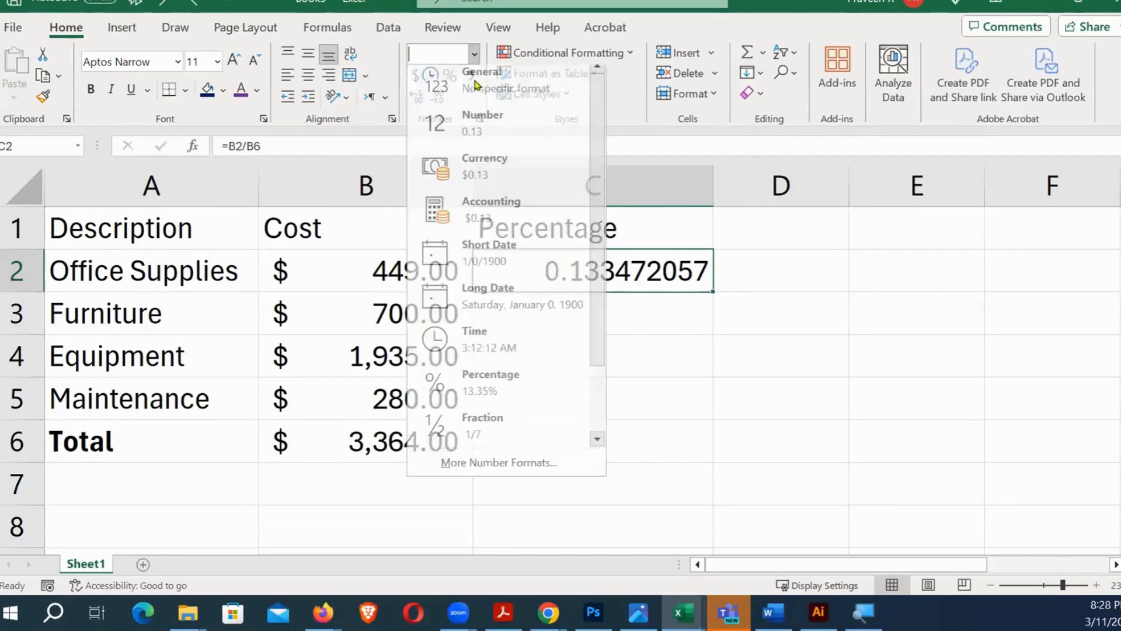
left_click(492, 390)
left_click(761, 328)
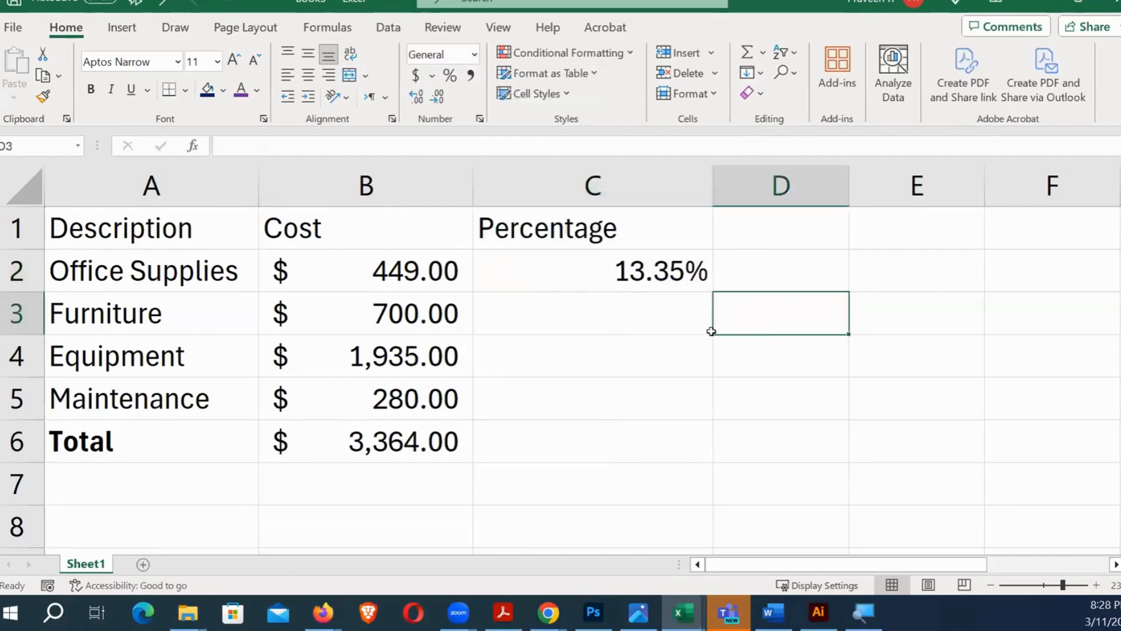
left_click(639, 272)
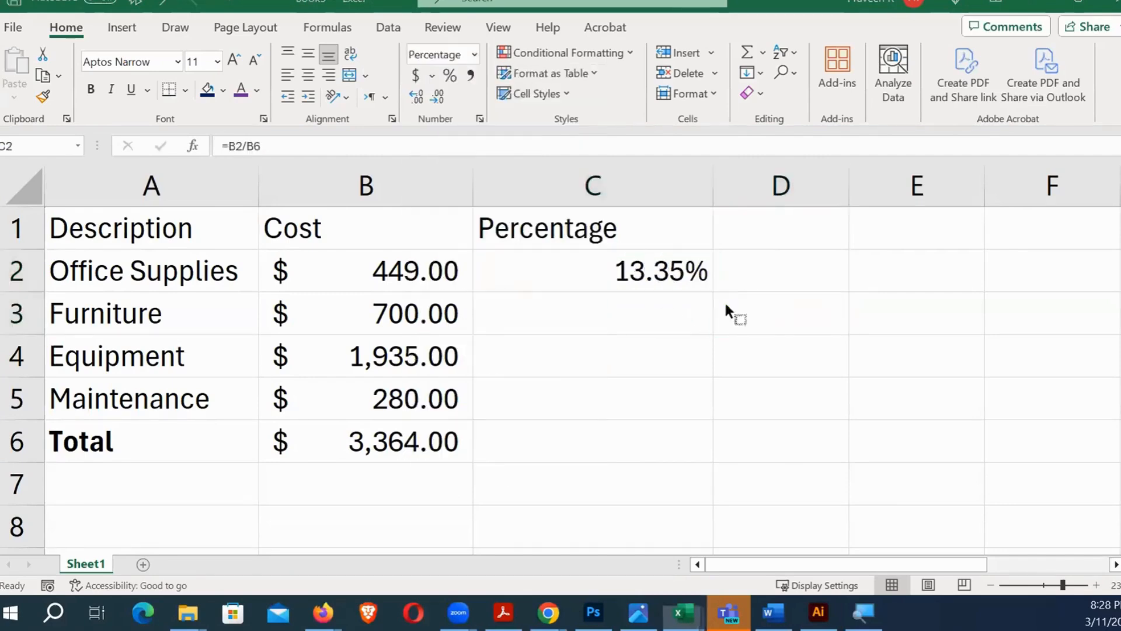
Check the Auto Fill instruction in the PDF manual and try Flash Fill from C3 in the Percentage column.
key("alt+Tab")
scroll(303, 474, "down", 3)
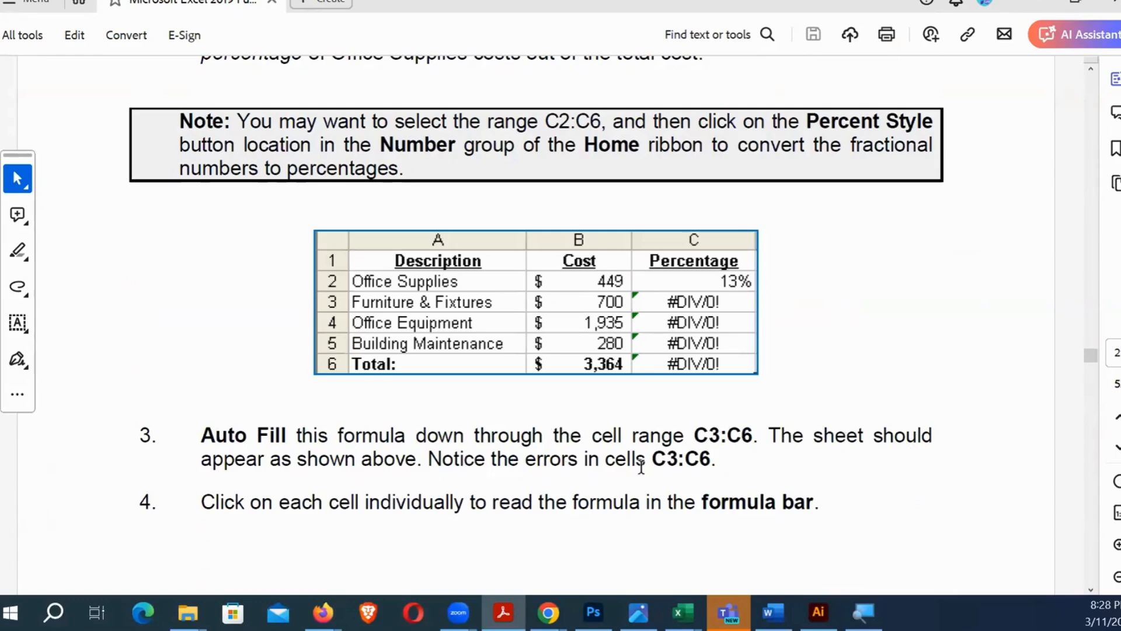
key("alt+Tab")
left_click(631, 313)
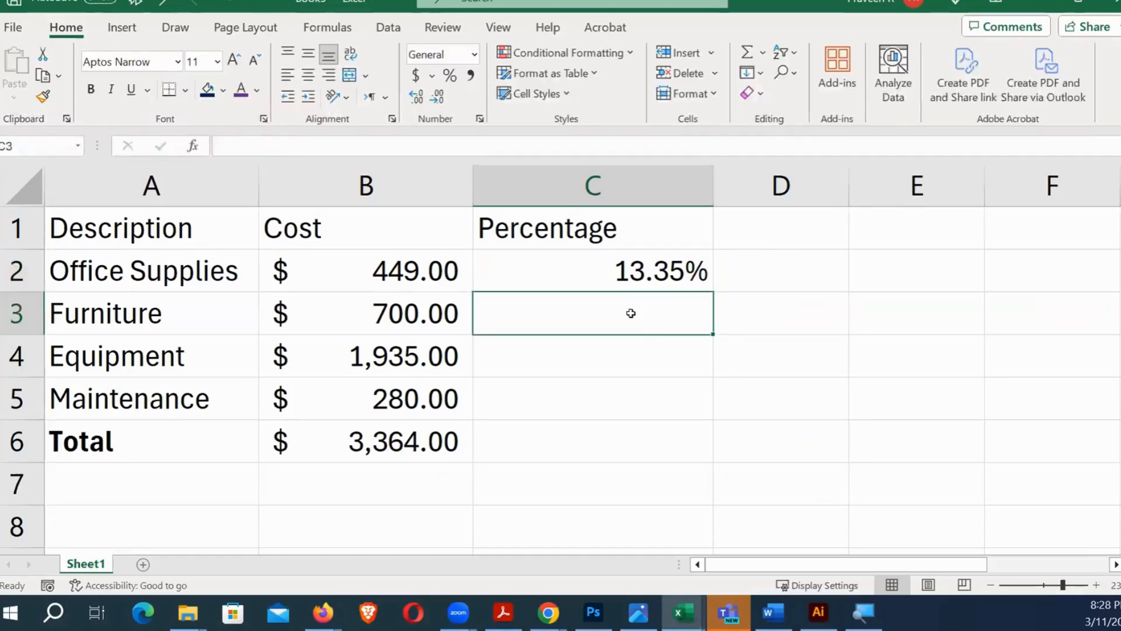
key("ctrl+e")
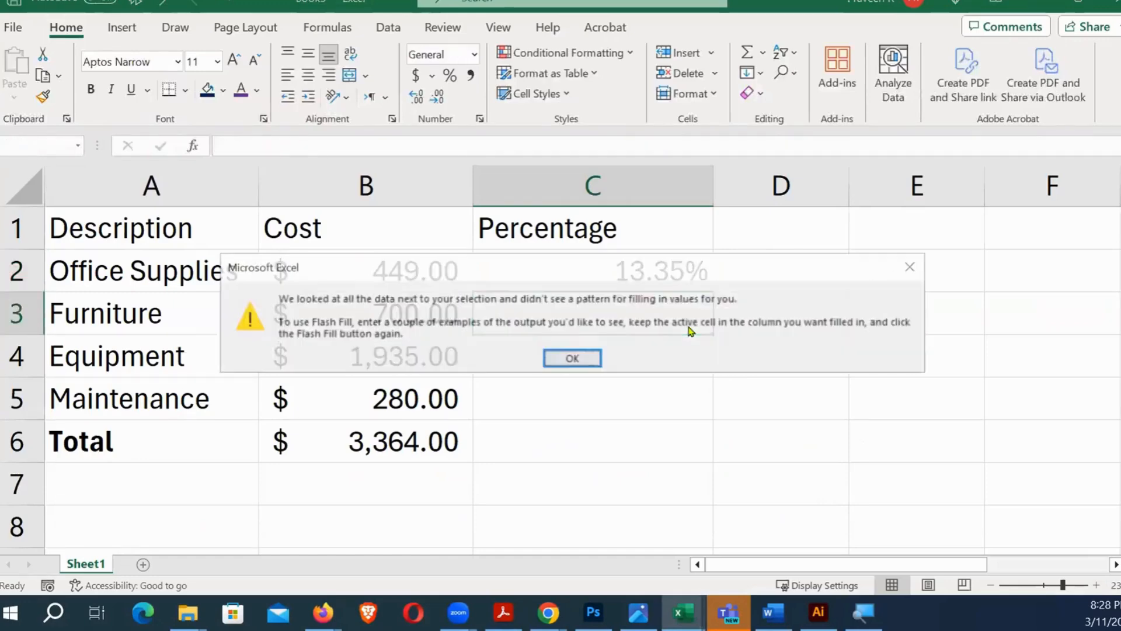
left_click(596, 357)
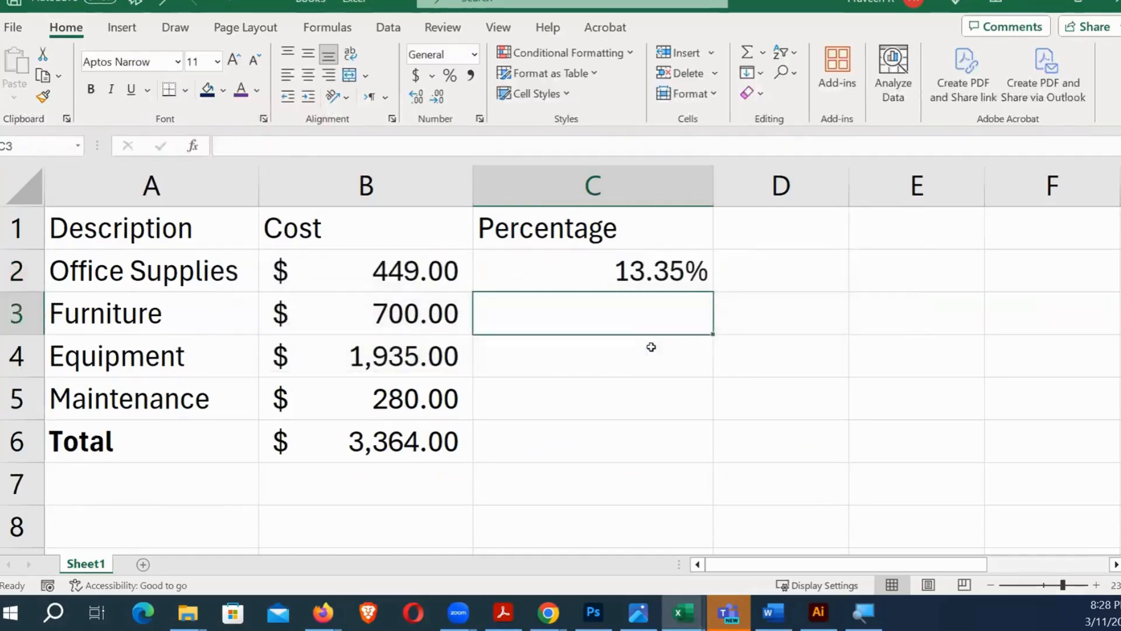
Auto Fill the percentage formula from C2 down through C5.
left_click(659, 282)
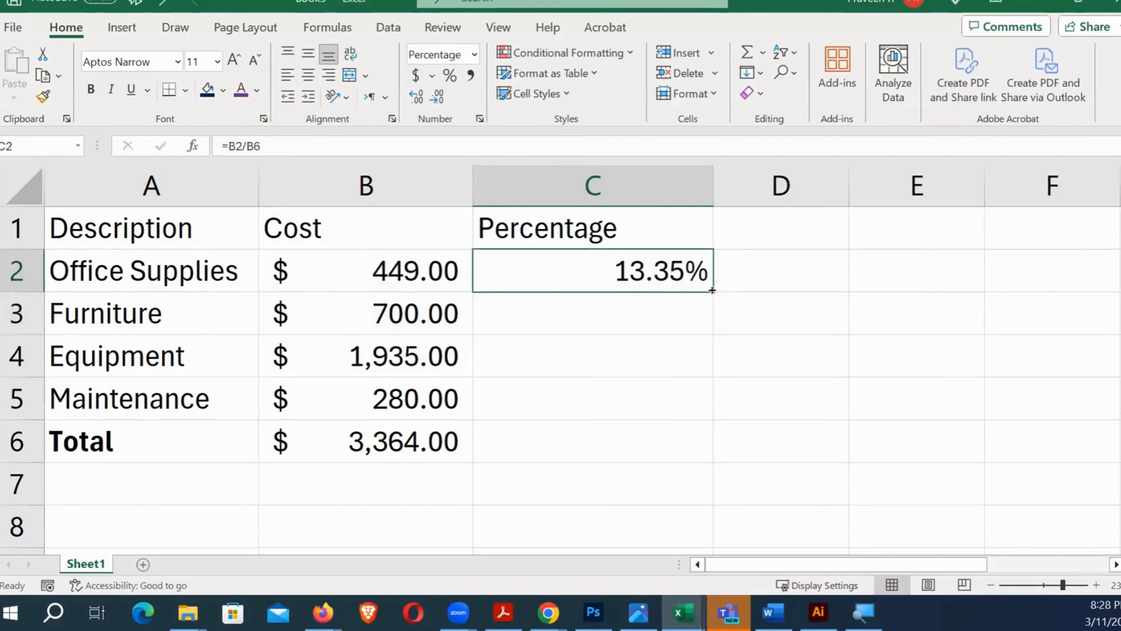
left_click_drag(707, 312, 698, 434)
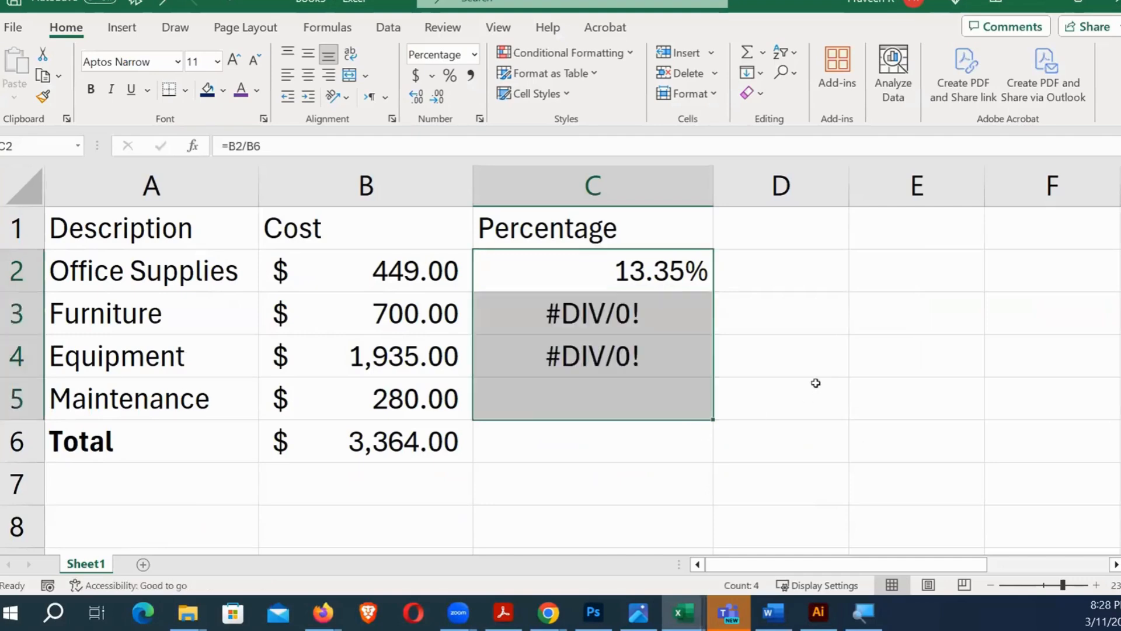
left_click(832, 350)
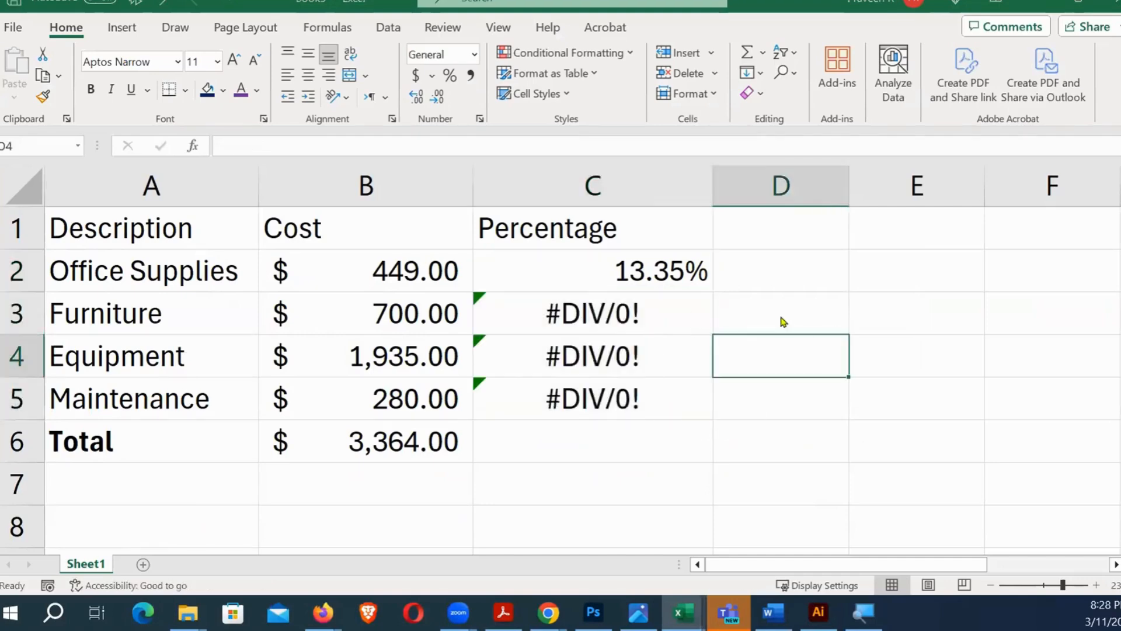
key("ctrl+s")
key("Escape")
left_click(825, 297)
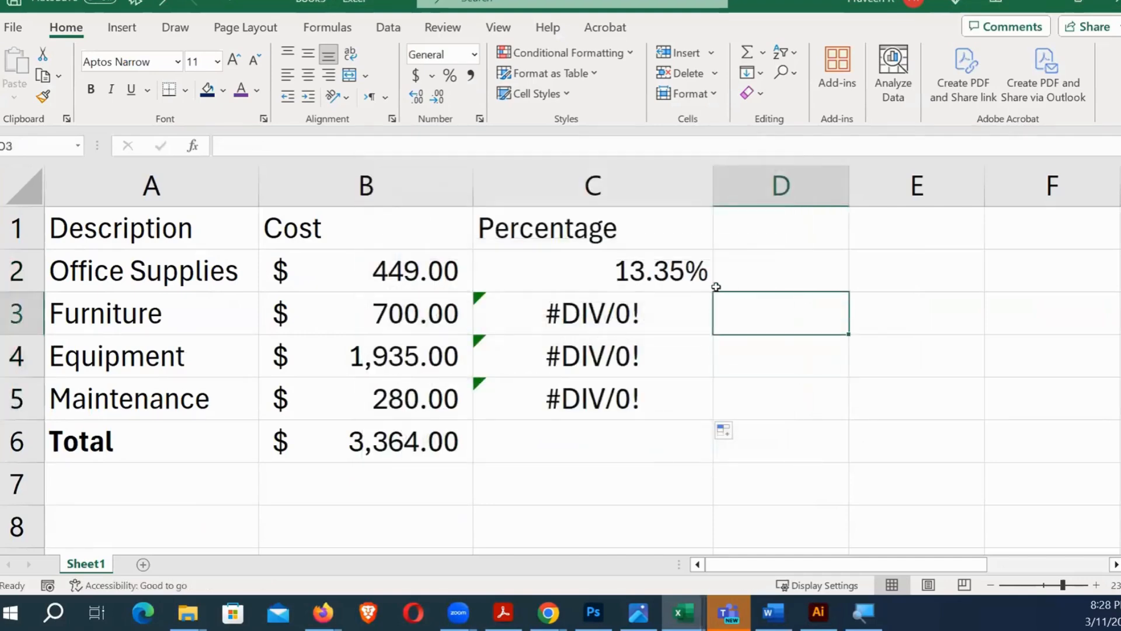
Compare the original percentage formula in C2 with the filled copy in C3.
left_click(637, 272)
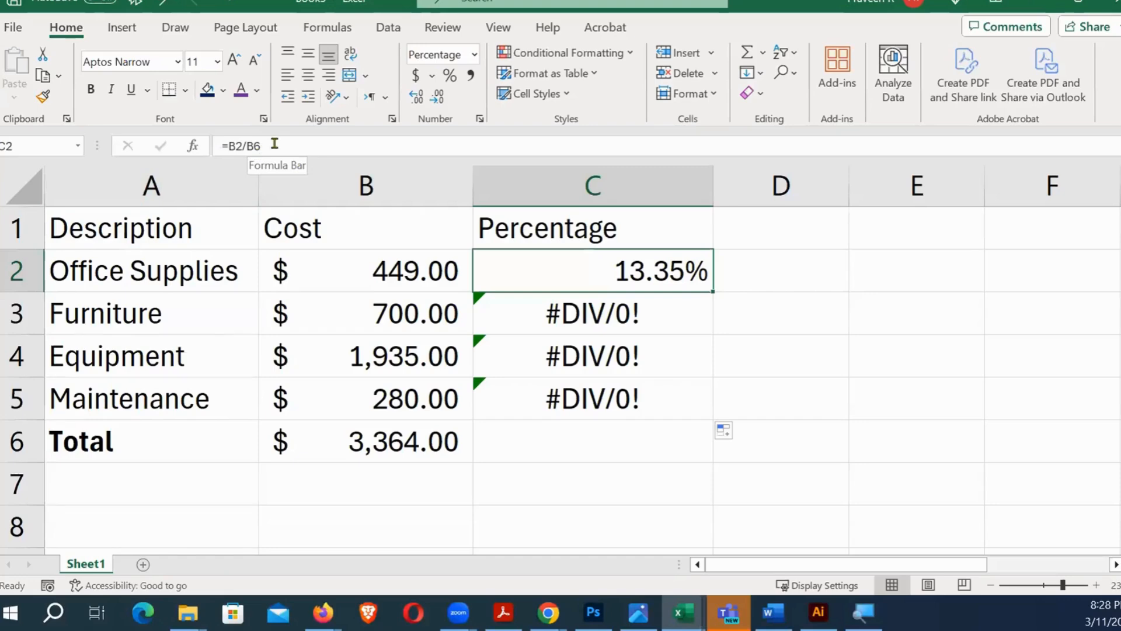
left_click(565, 325)
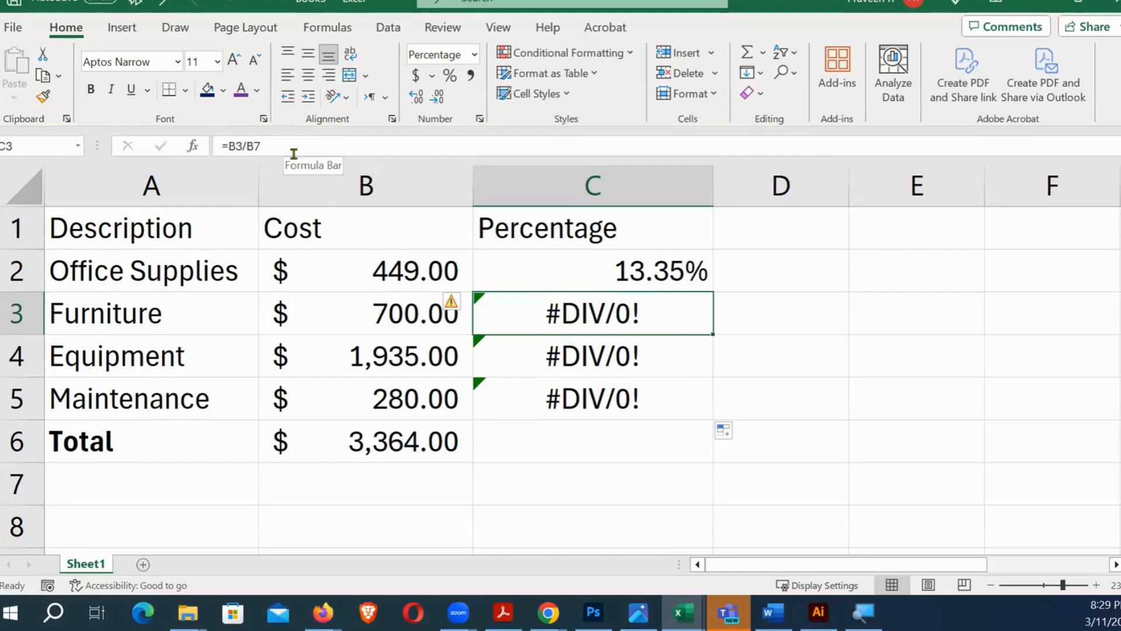
left_click(618, 269)
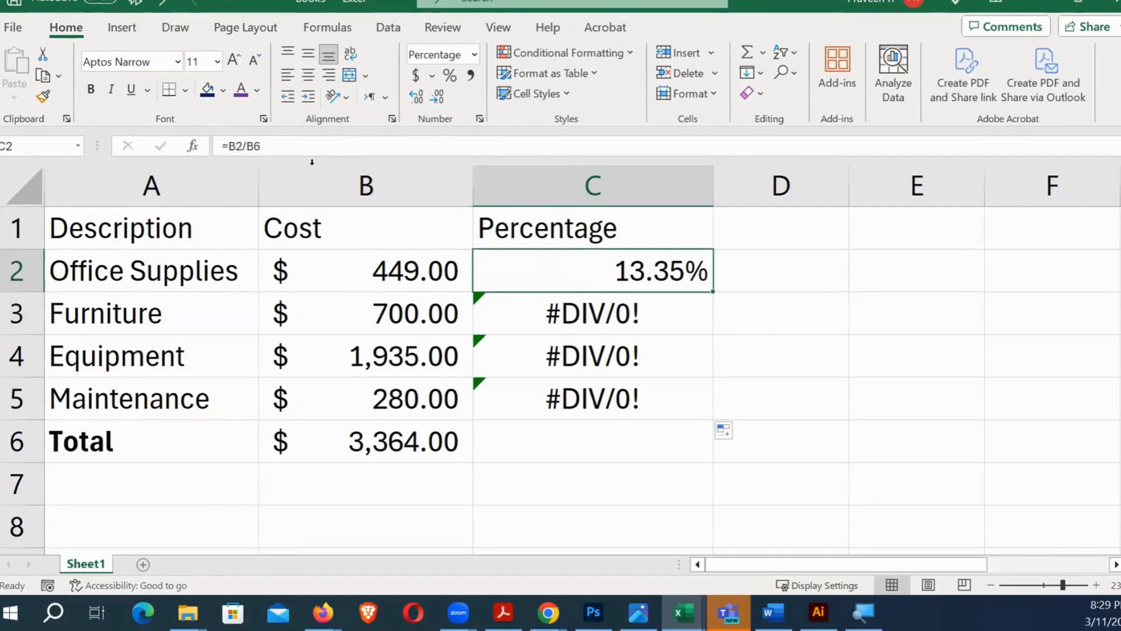
Read the PDF manual's note on displaying and hiding formulas and study its table of percentage formulas.
key("alt+Tab")
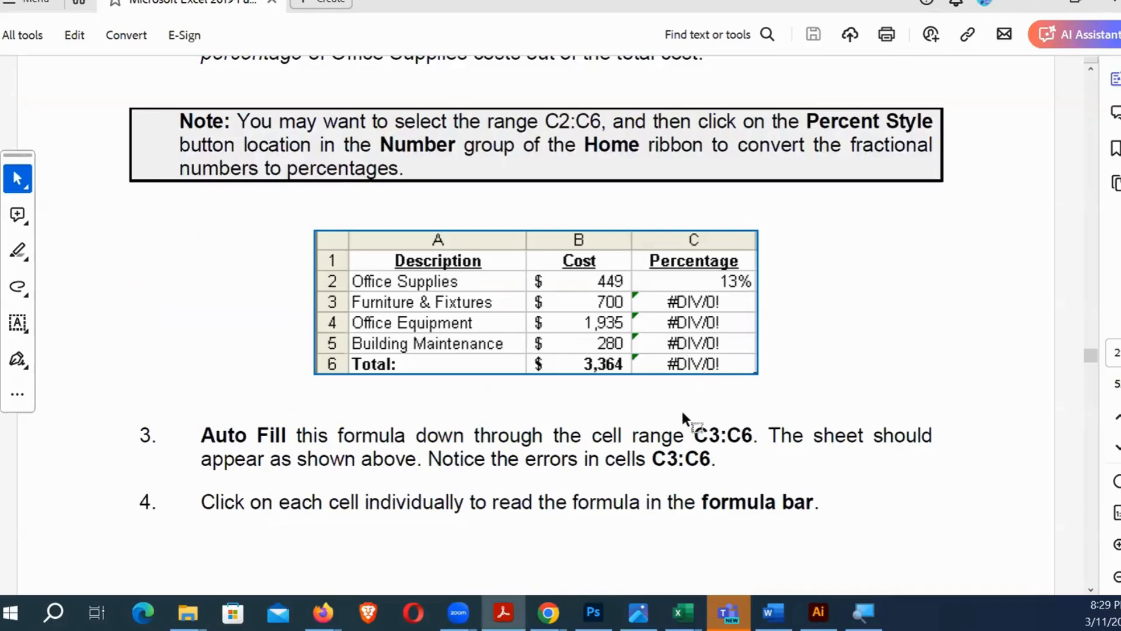
scroll(685, 413, "down", 5)
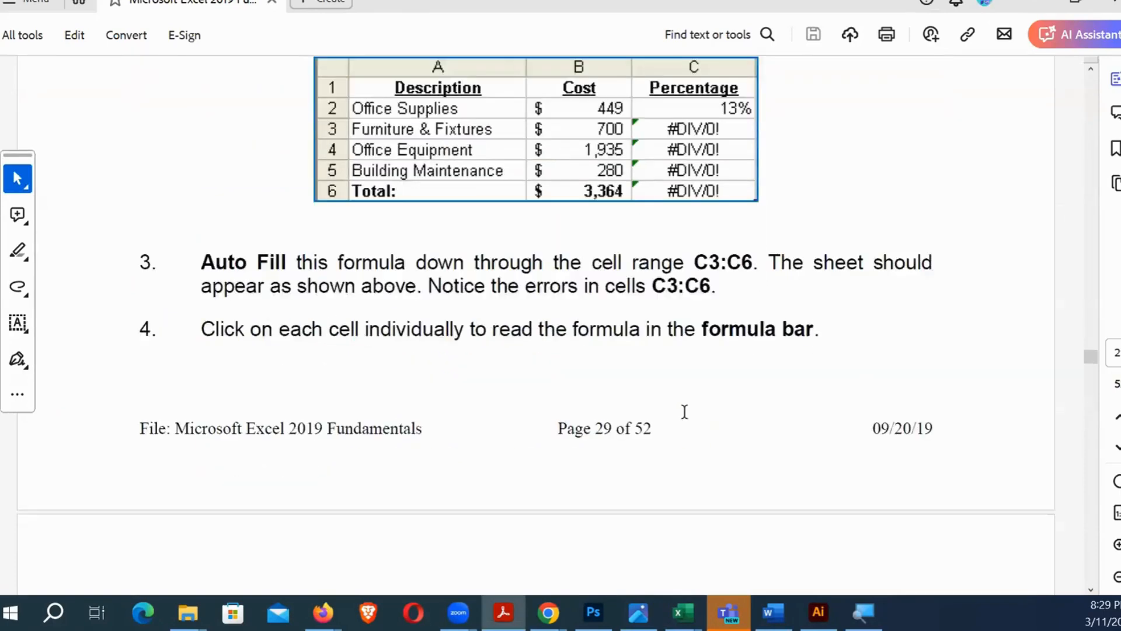
scroll(685, 413, "down", 4)
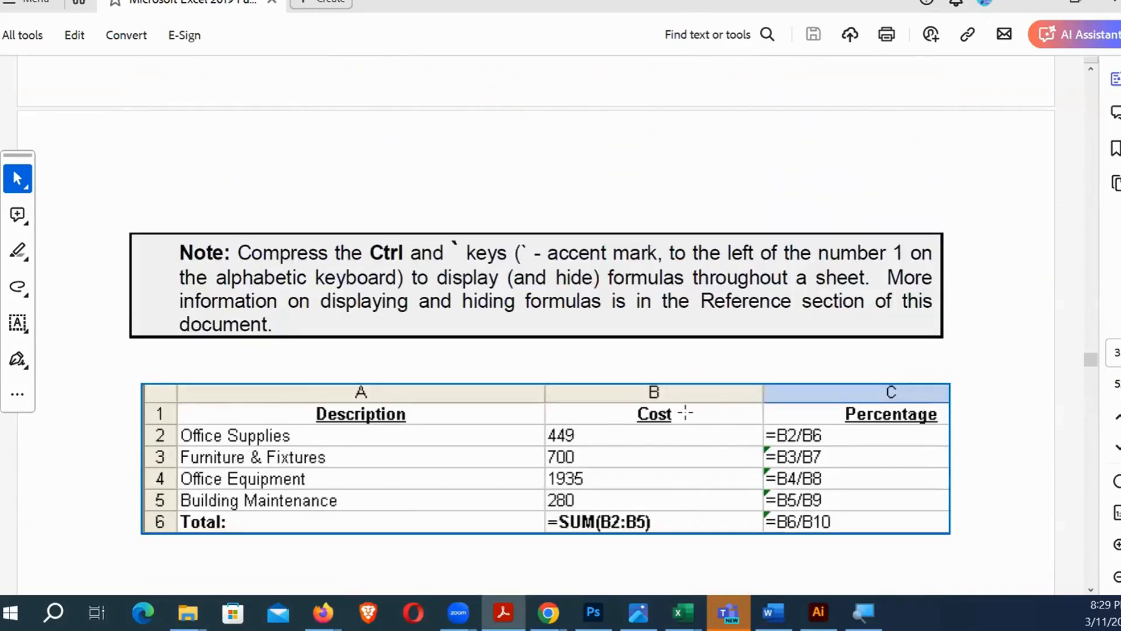
scroll(685, 413, "down", 1)
scroll(693, 408, "up", 1)
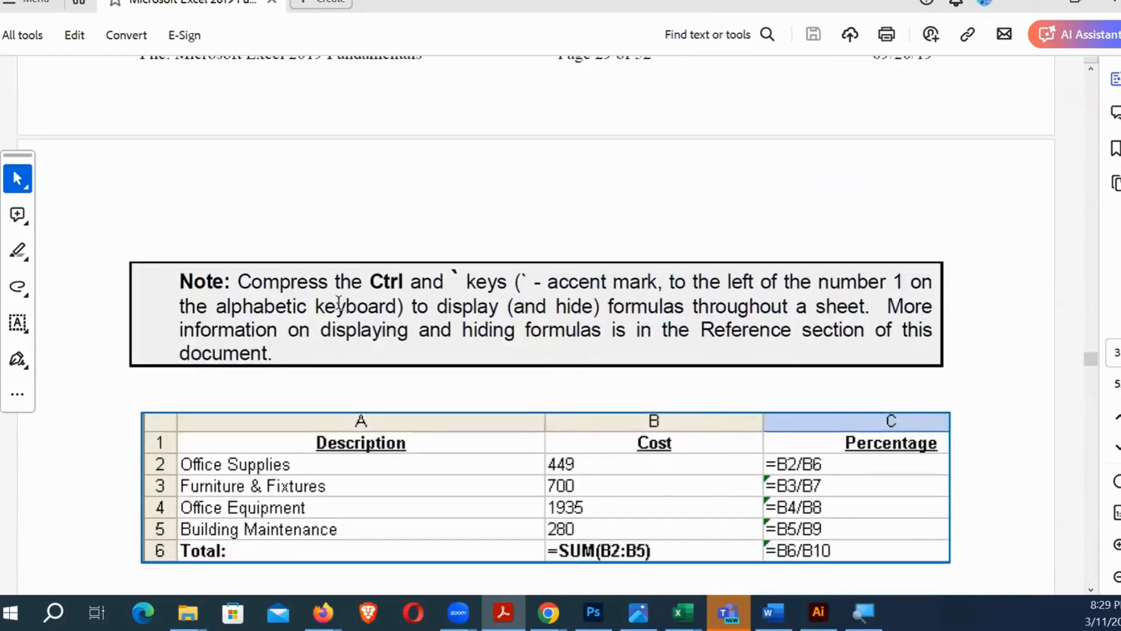
scroll(545, 350, "up", 7)
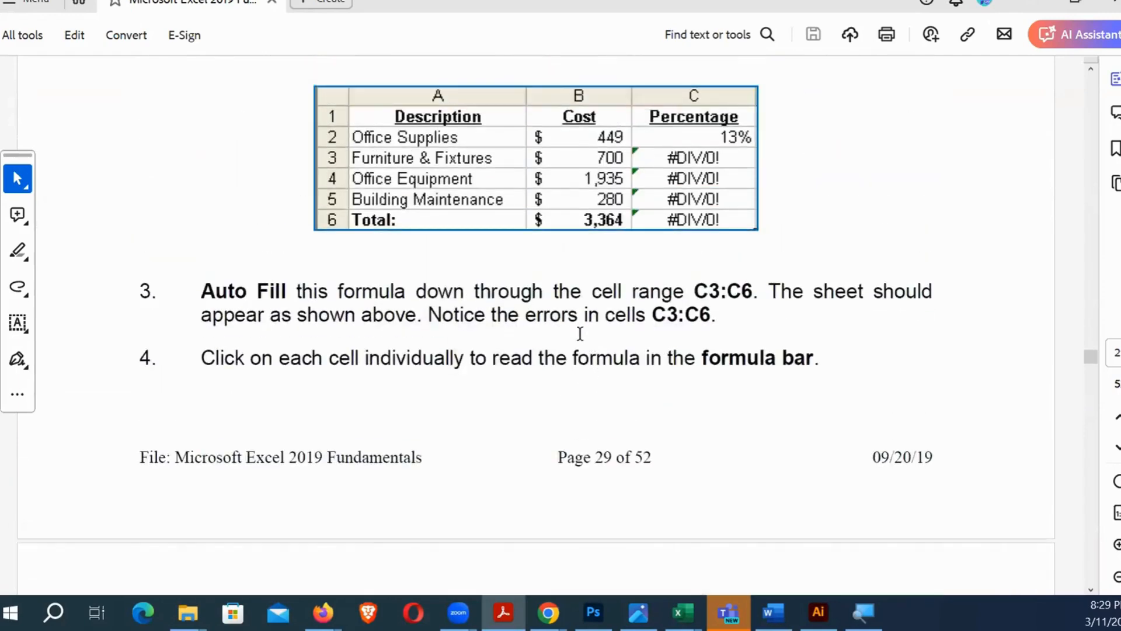
scroll(701, 374, "down", 5)
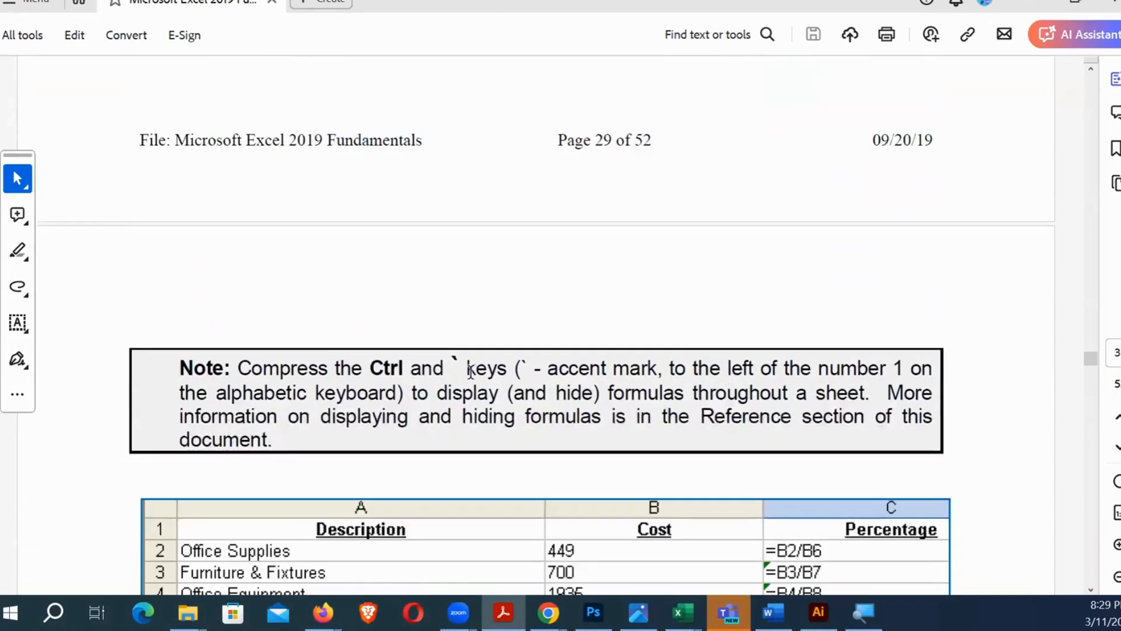
scroll(470, 371, "down", 1)
scroll(753, 339, "down", 1)
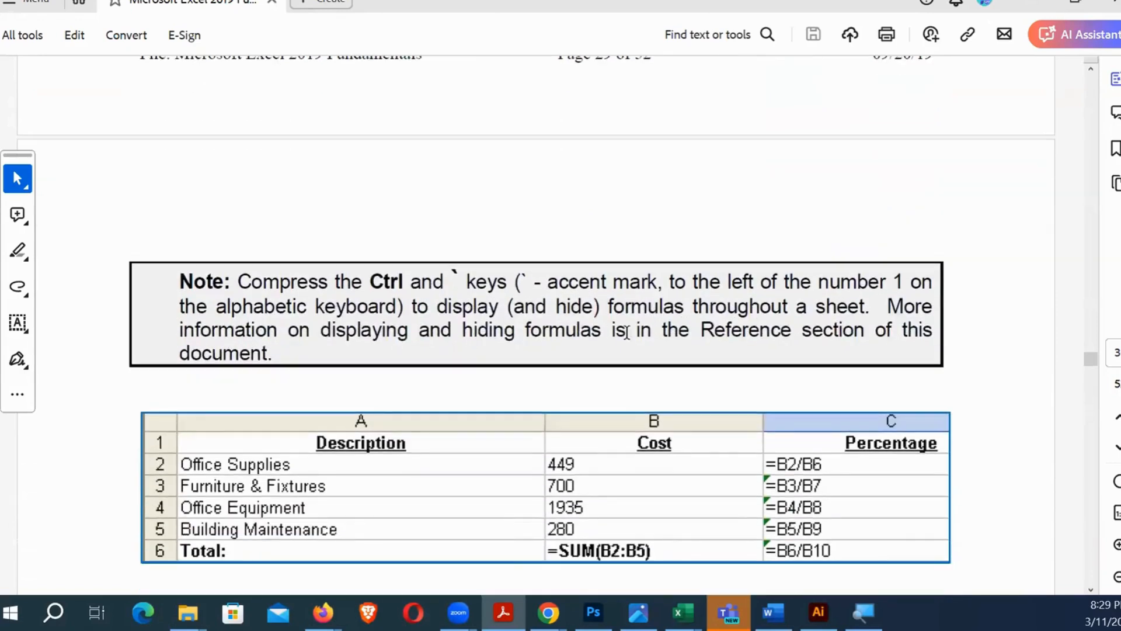
scroll(639, 337, "down", 3)
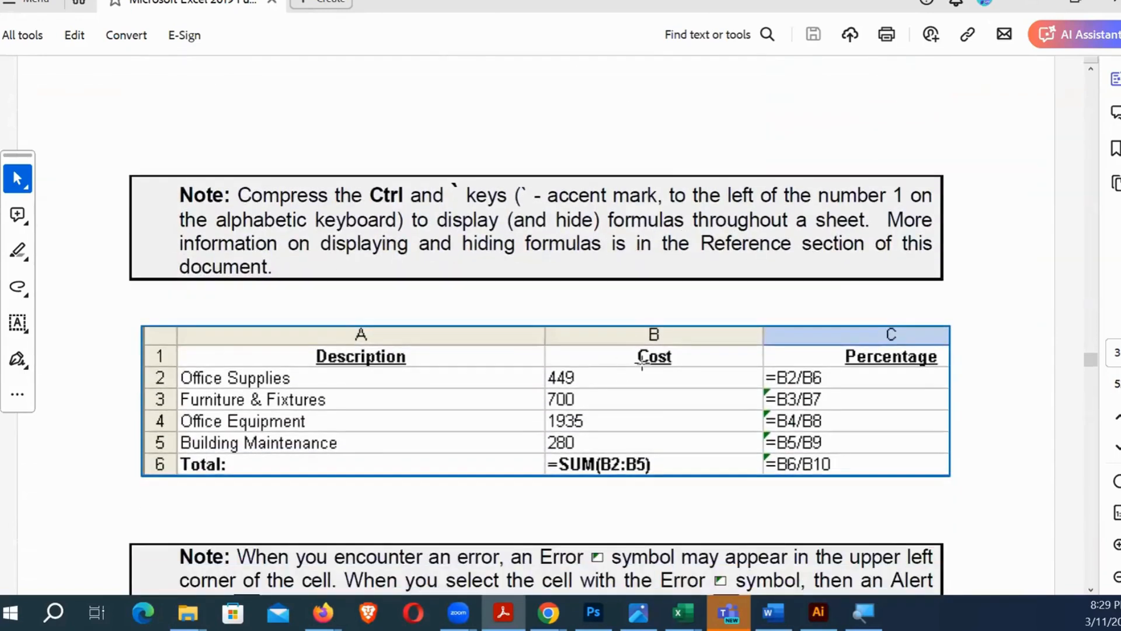
scroll(625, 281, "up", 1)
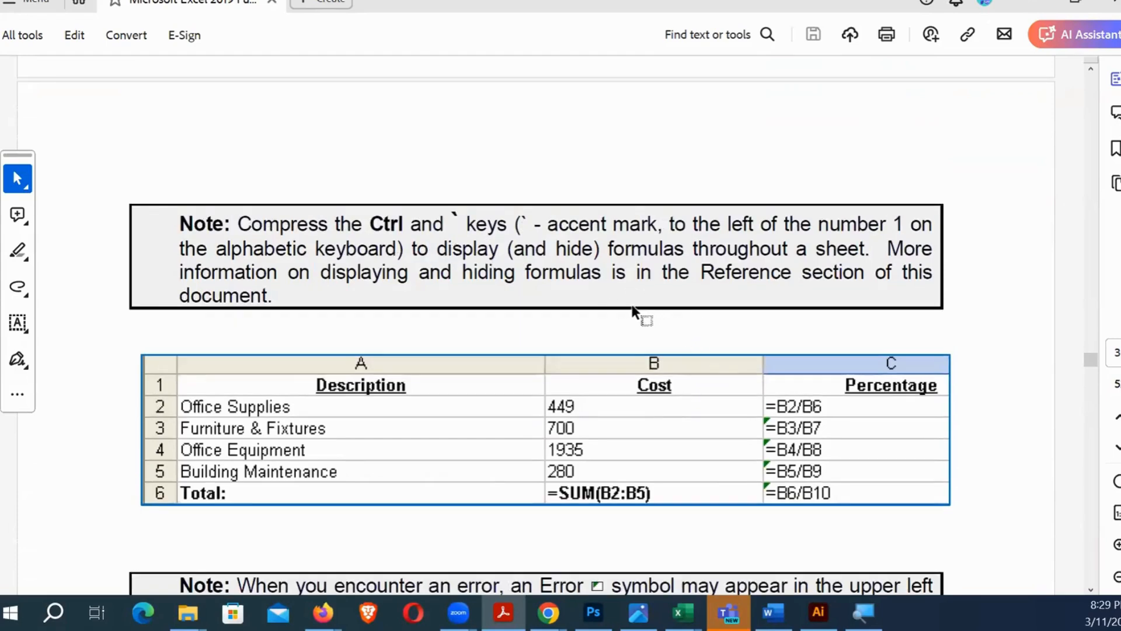
Inspect the relative references of the C3 formula in the workbook and cancel the accidental edit of that cell.
key("alt+Tab")
left_click(801, 349)
left_click(637, 318)
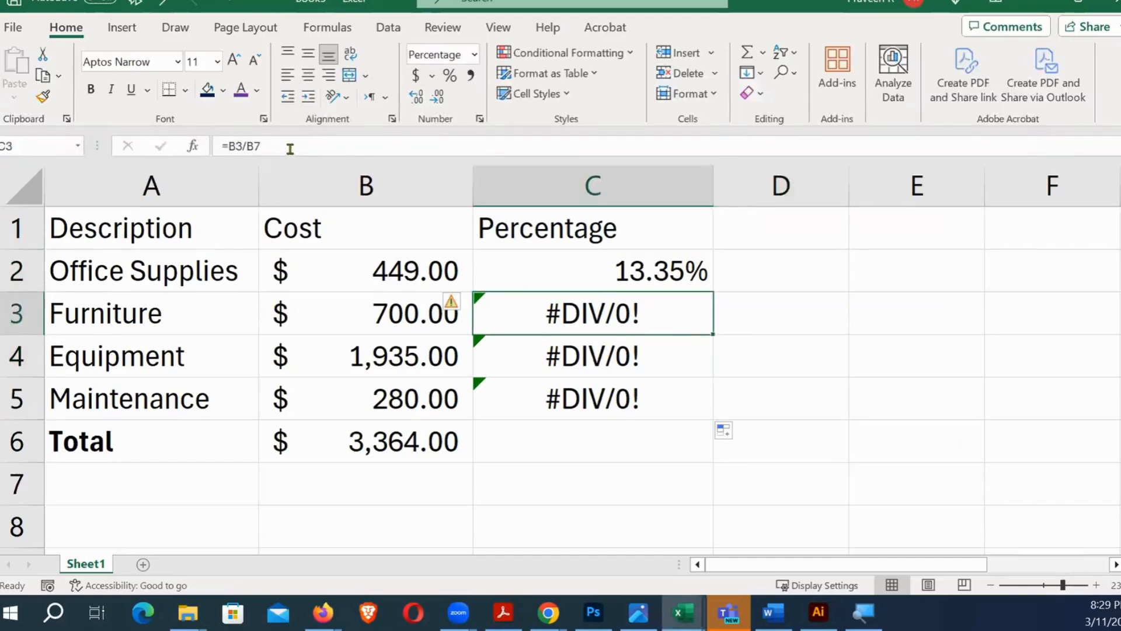
left_click_drag(290, 149, 211, 152)
left_click(566, 354)
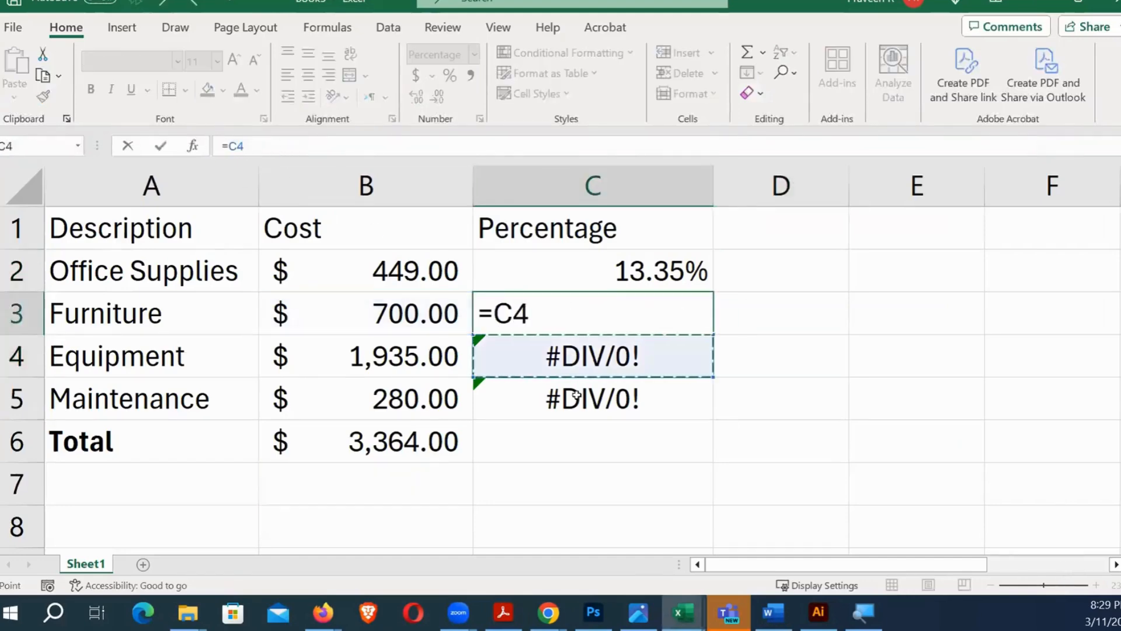
key("Escape")
Display the formulas throughout the sheet instead of their results, as described in the PDF manual's note.
key("alt+Tab")
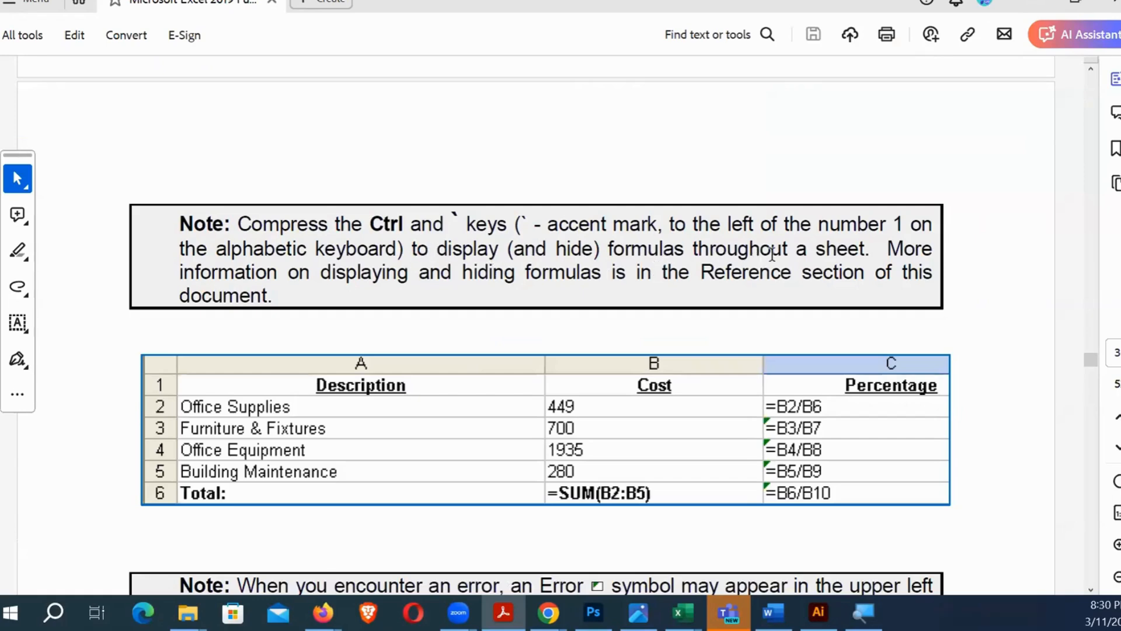
key("alt+Tab")
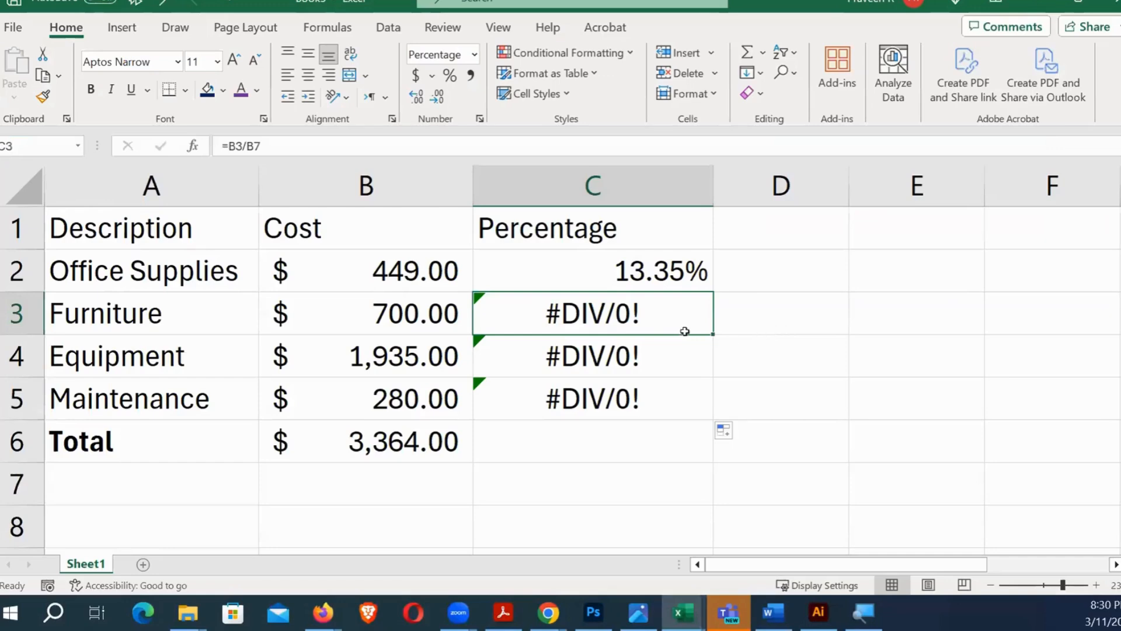
left_click(753, 320)
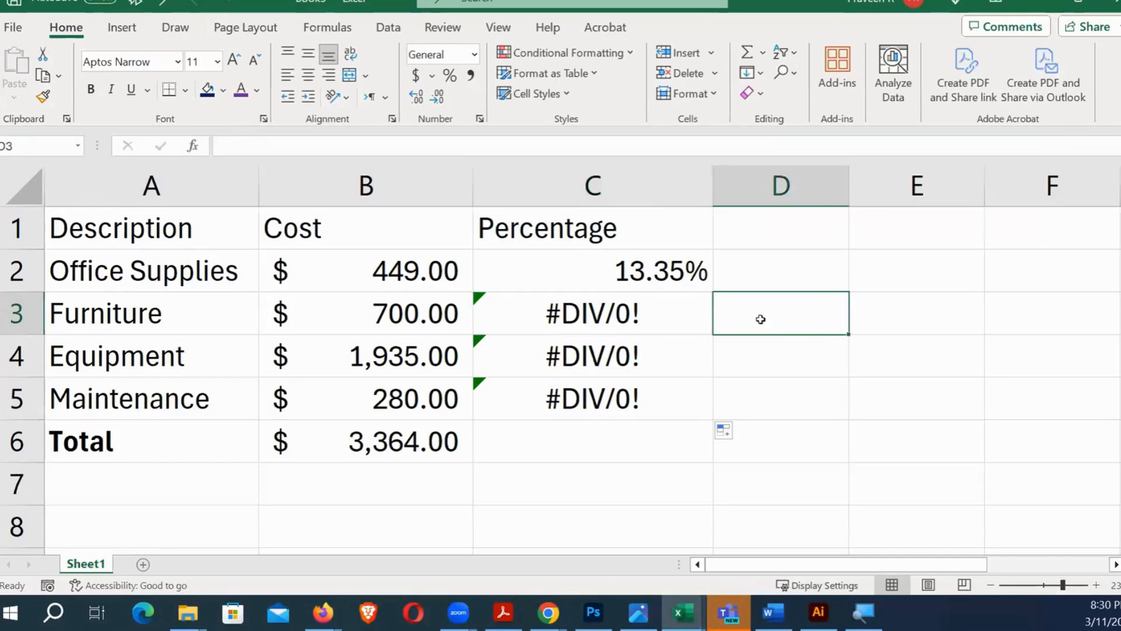
left_click(635, 320)
key("ctrl+grave")
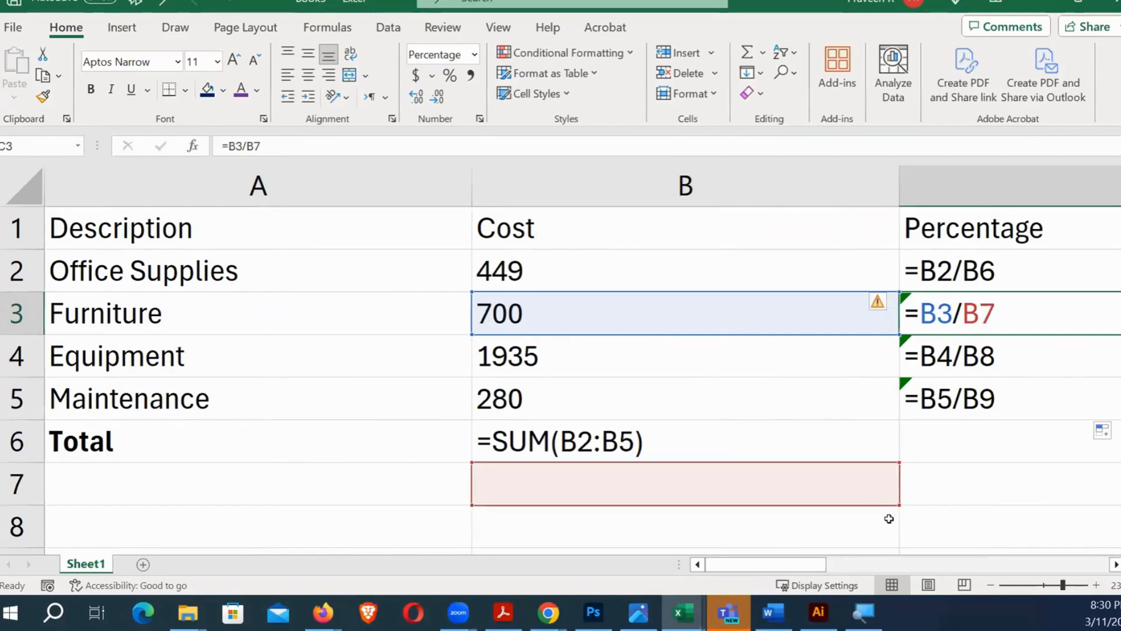
Examine the displayed formulas in the Cost and Percentage columns, comparing how the references change from row to row.
left_click(950, 493)
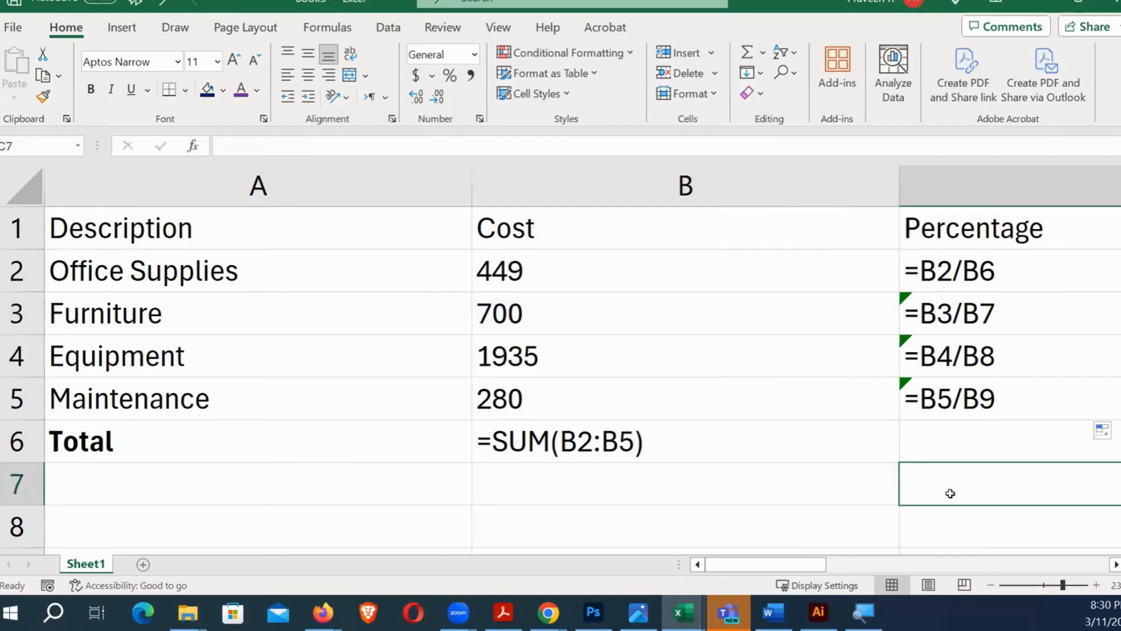
key("Right")
key("Right")
key("Right")
key("Left")
key("Left")
key("Left")
key("Left")
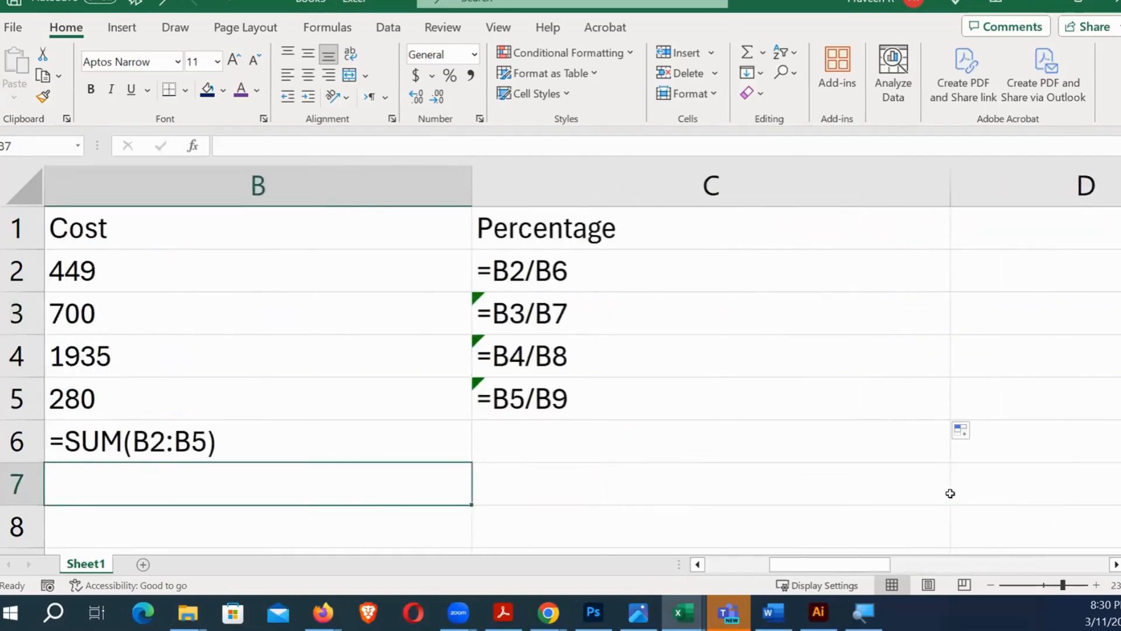
Compare the formula in C2 with its calculated percentage by switching the workbook's formula display off and back on.
key("alt+Tab")
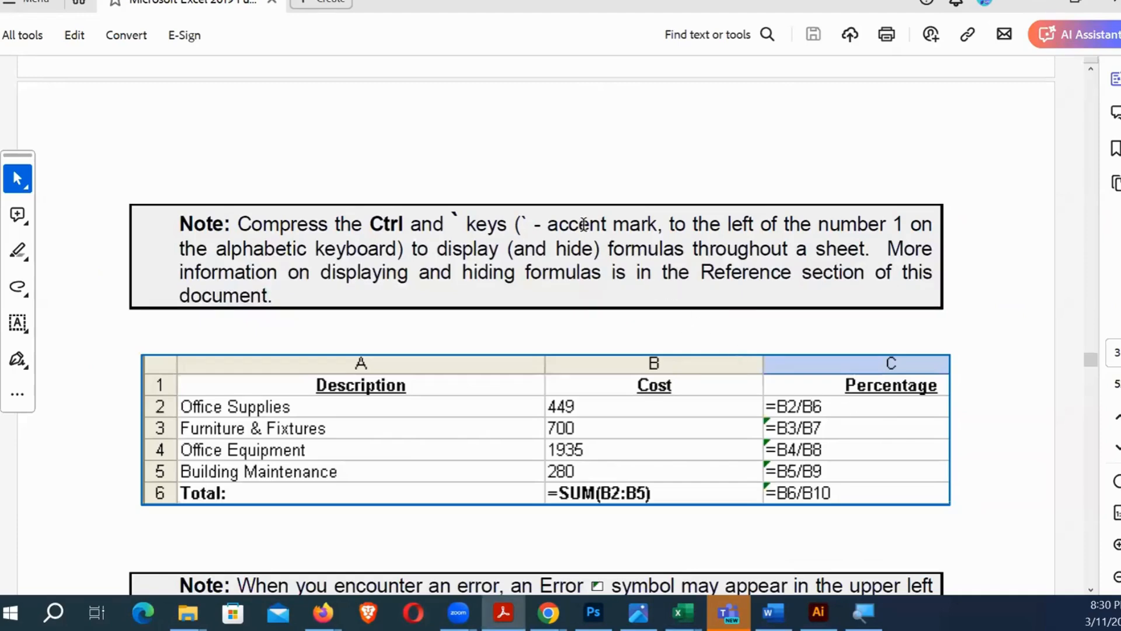
key("alt+Tab")
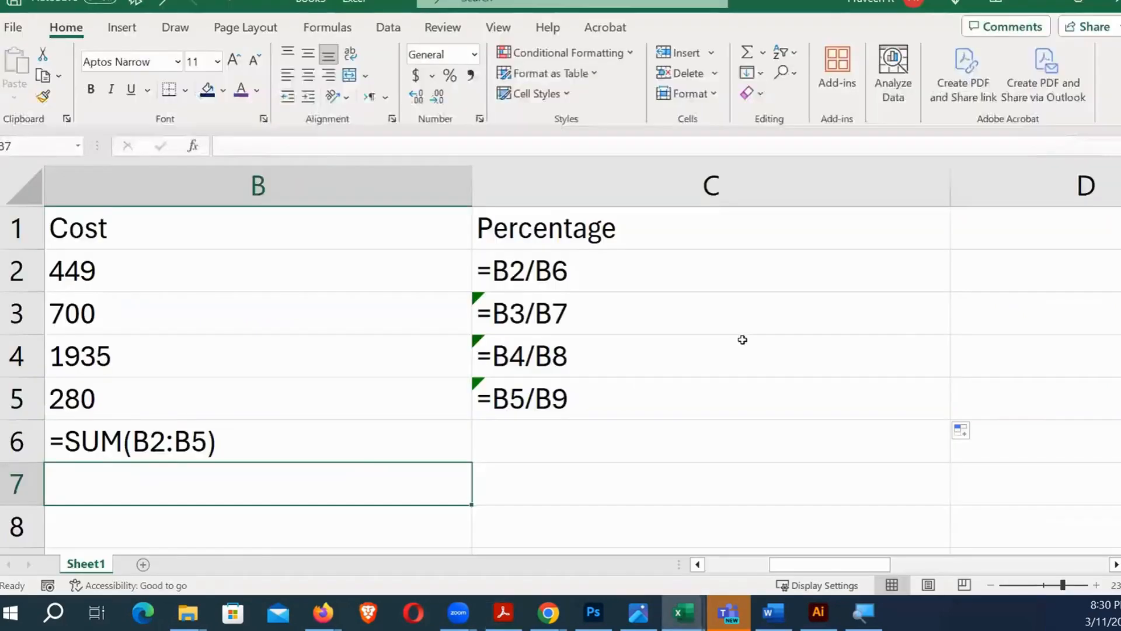
double_click(642, 276)
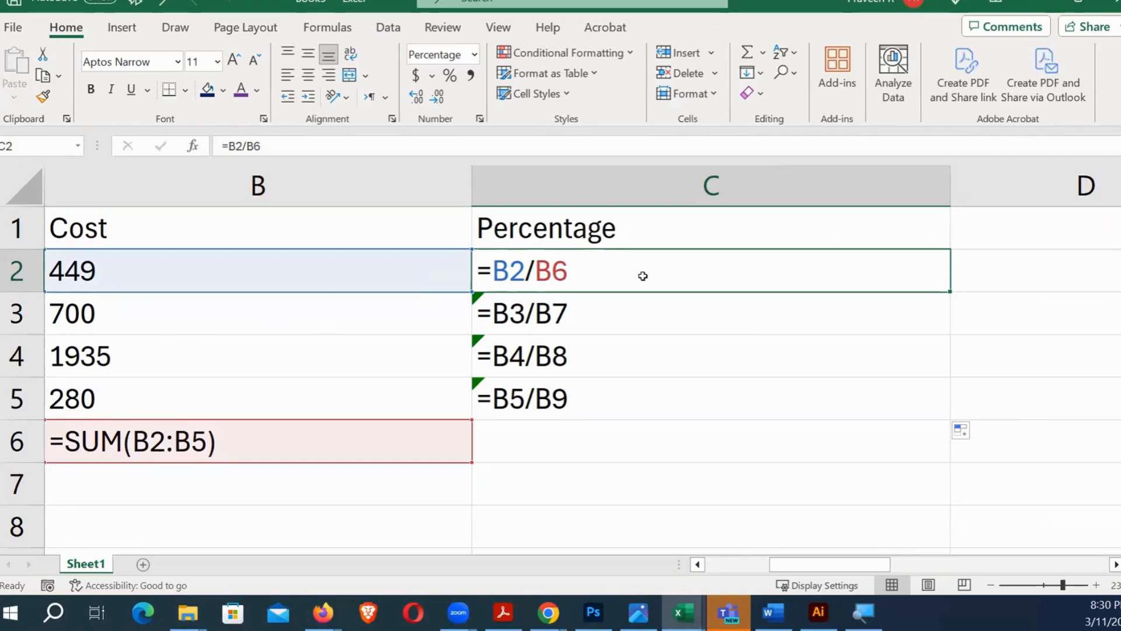
key("ctrl+grave")
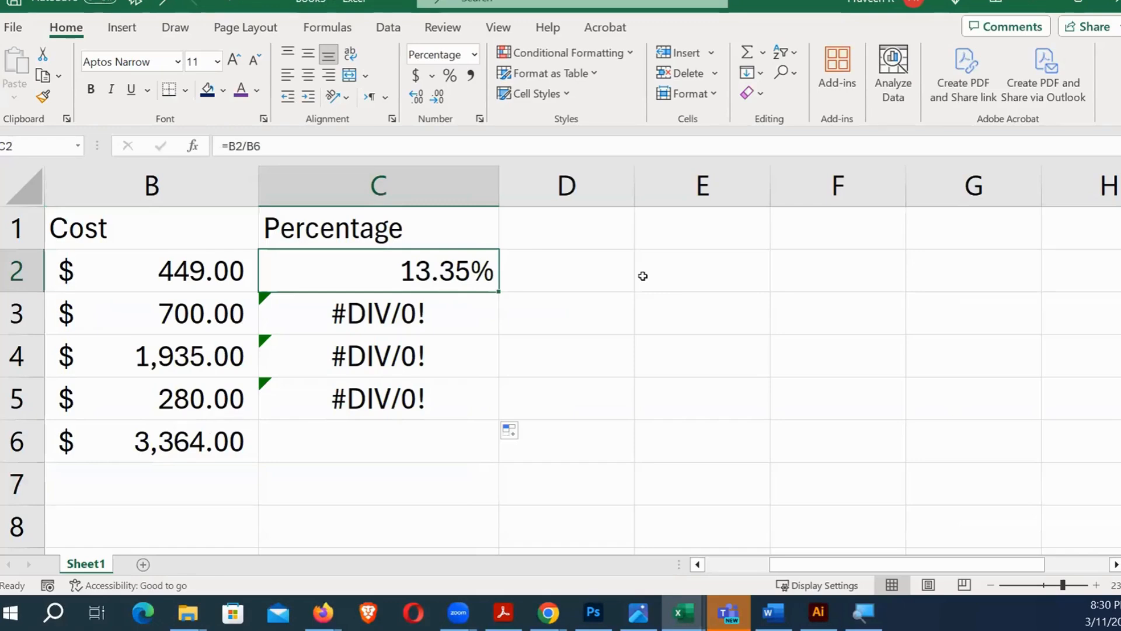
key("ctrl+grave")
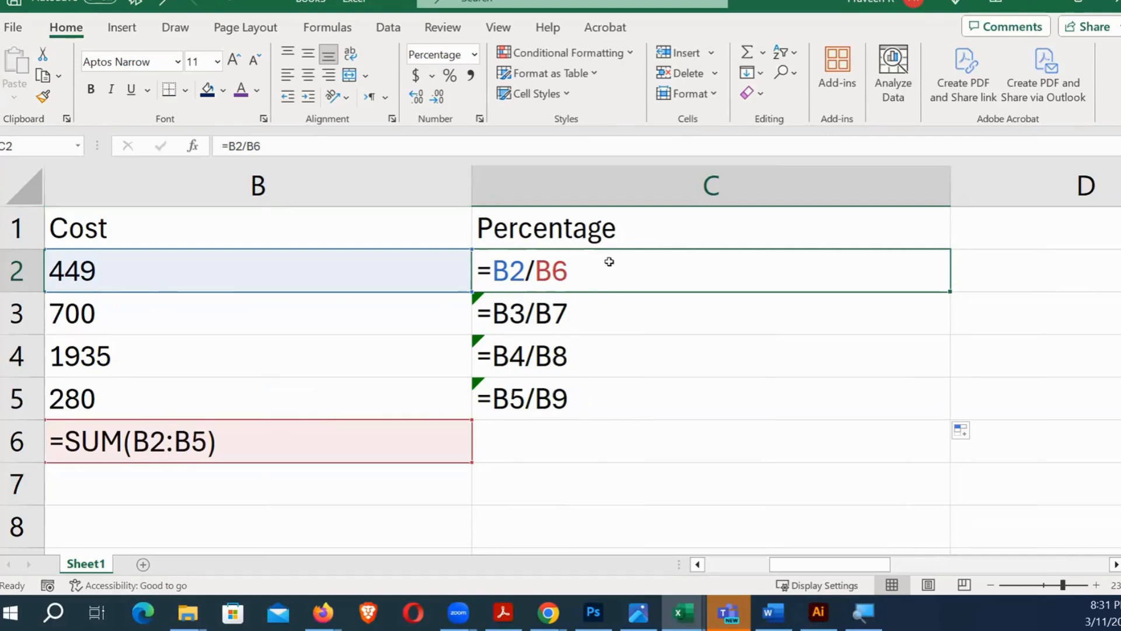
Read the PDF manual's note on the error symbol and the alert options for remedying or ignoring an error.
key("alt+Tab")
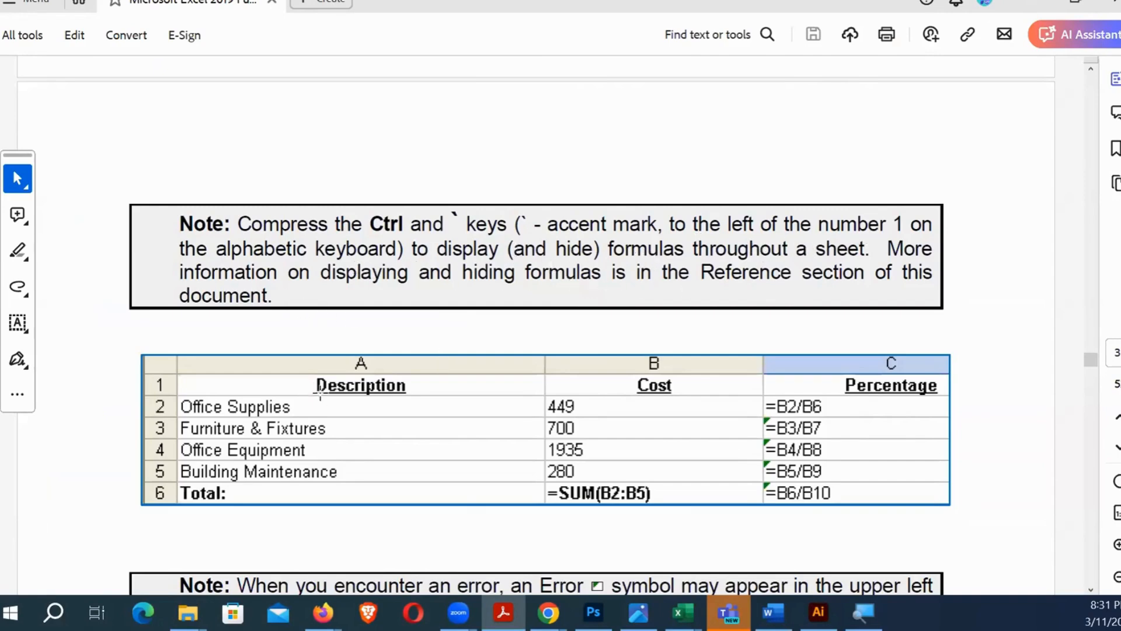
scroll(545, 399, "down", 1)
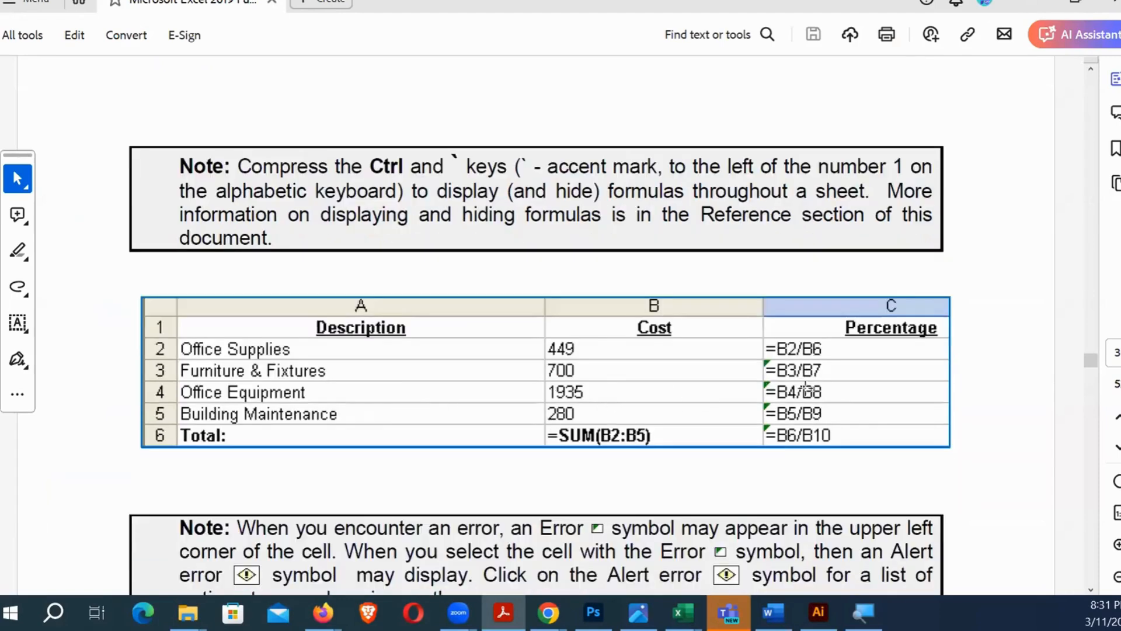
scroll(817, 372, "down", 2)
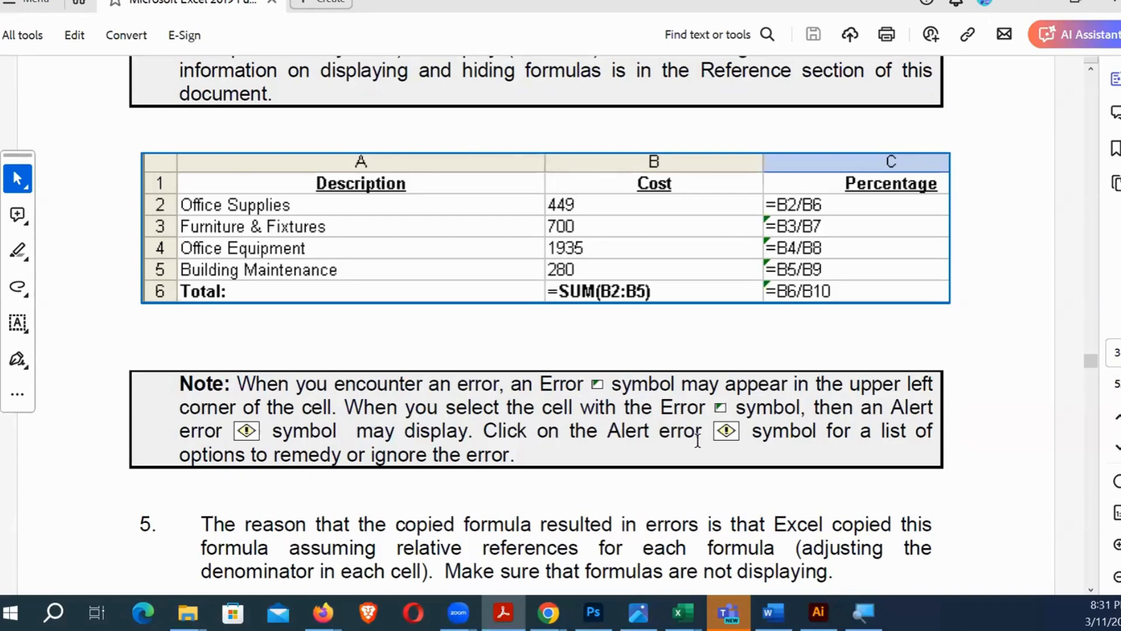
scroll(711, 444, "down", 1)
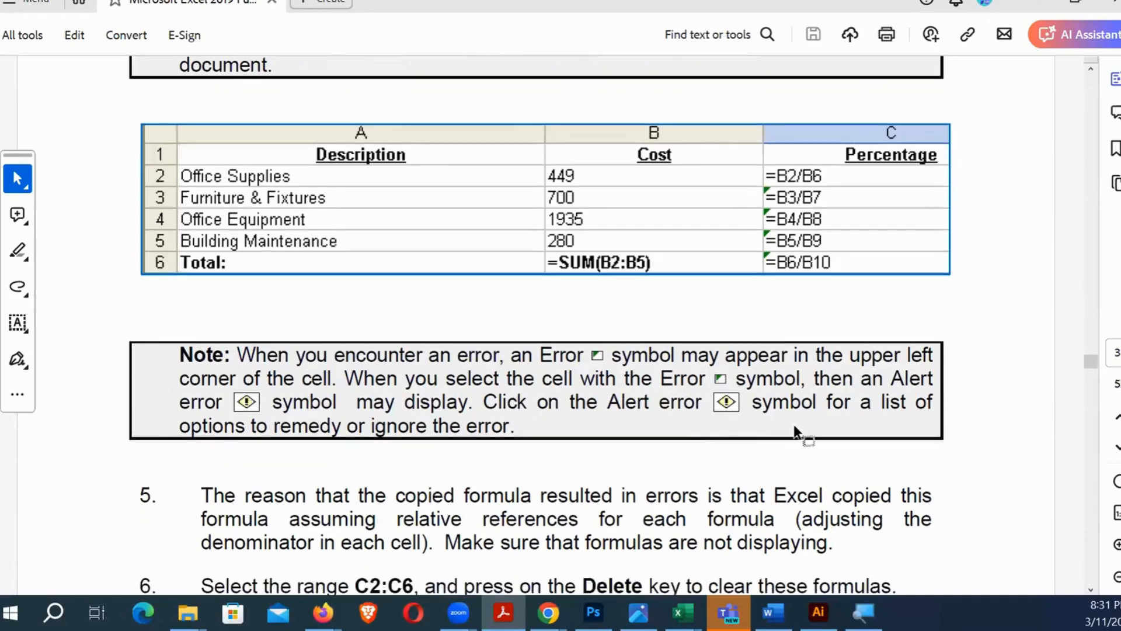
Review the error-checking options offered for cell C3 in the workbook and dismiss them without choosing one.
key("alt+Tab")
left_click(477, 305)
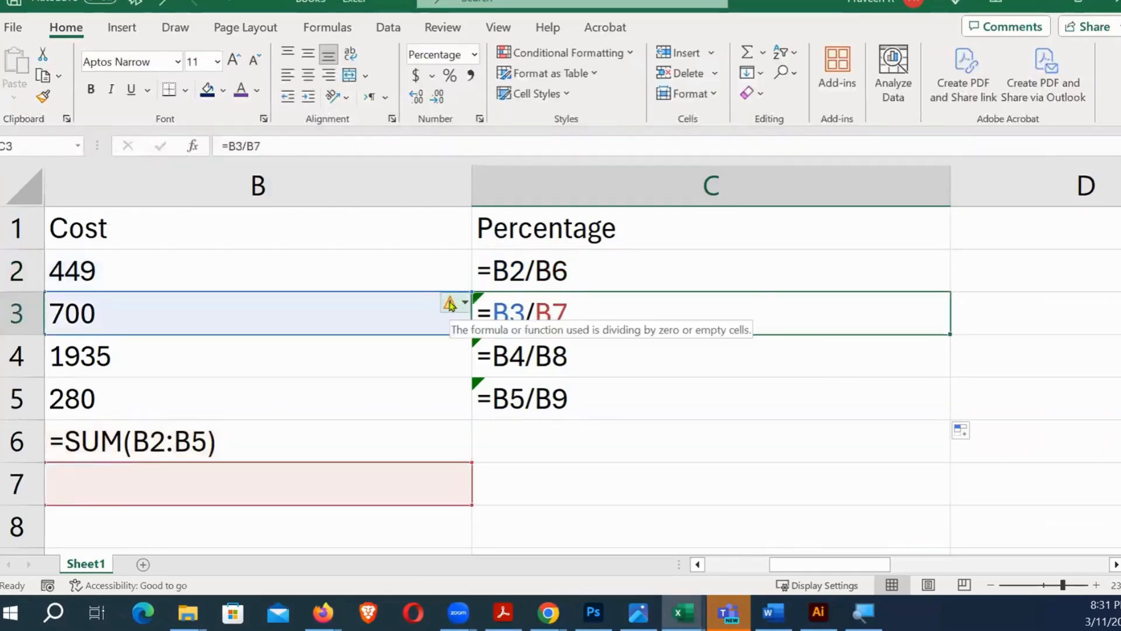
left_click(455, 302)
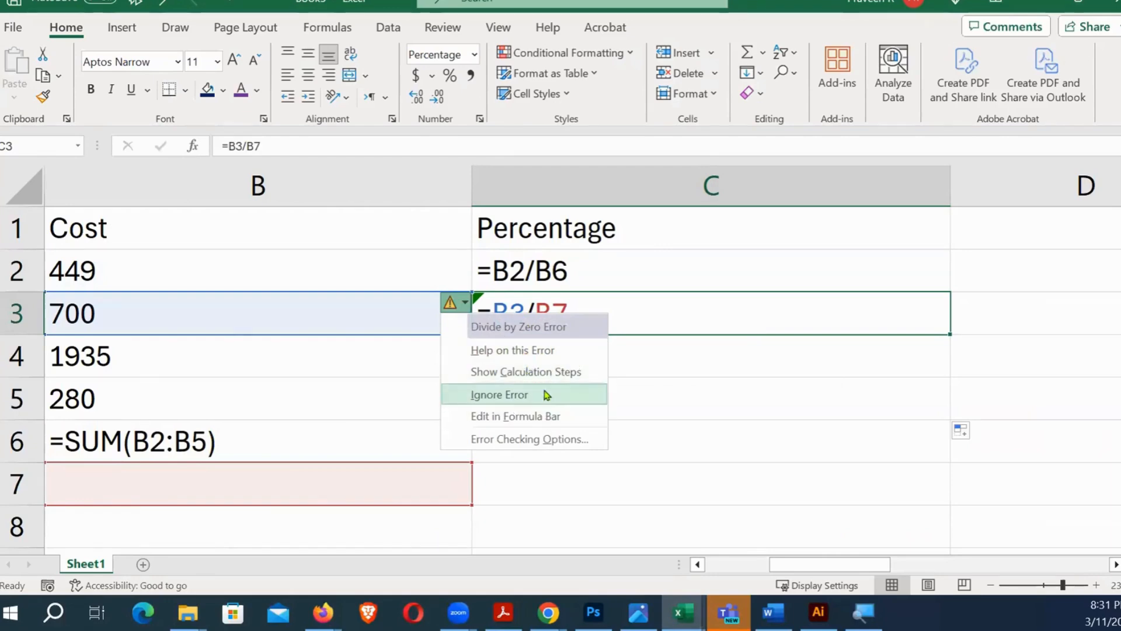
key("Escape")
Read the PDF manual's steps 5 to 8 on why the copied formulas failed and how $ makes an address absolute.
key("alt+Tab")
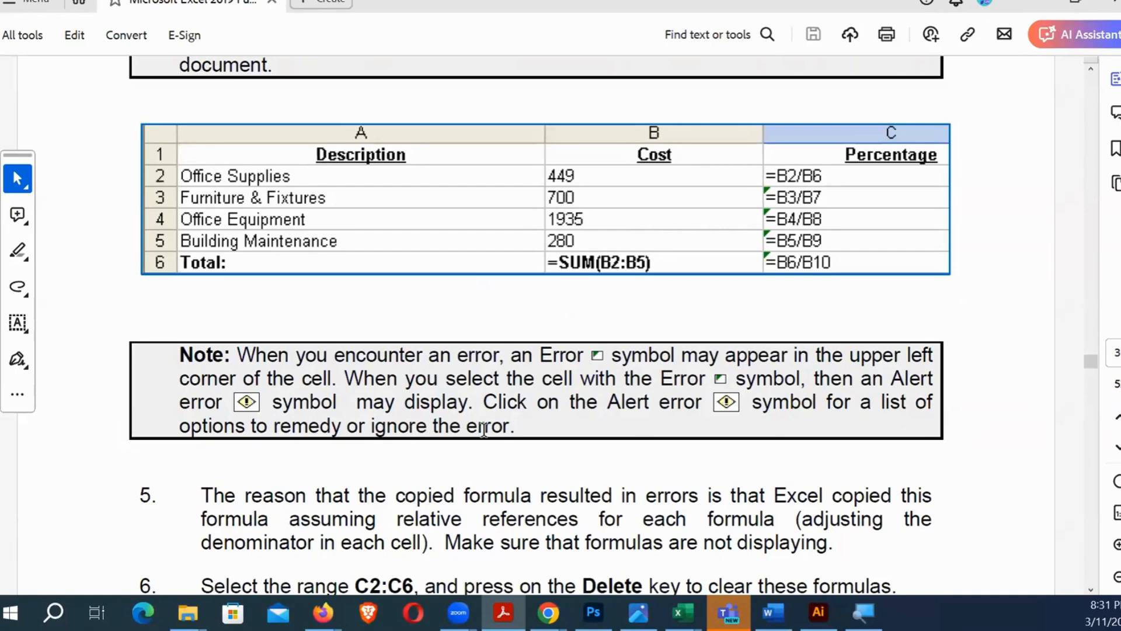
scroll(484, 429, "down", 1)
scroll(535, 382, "down", 2)
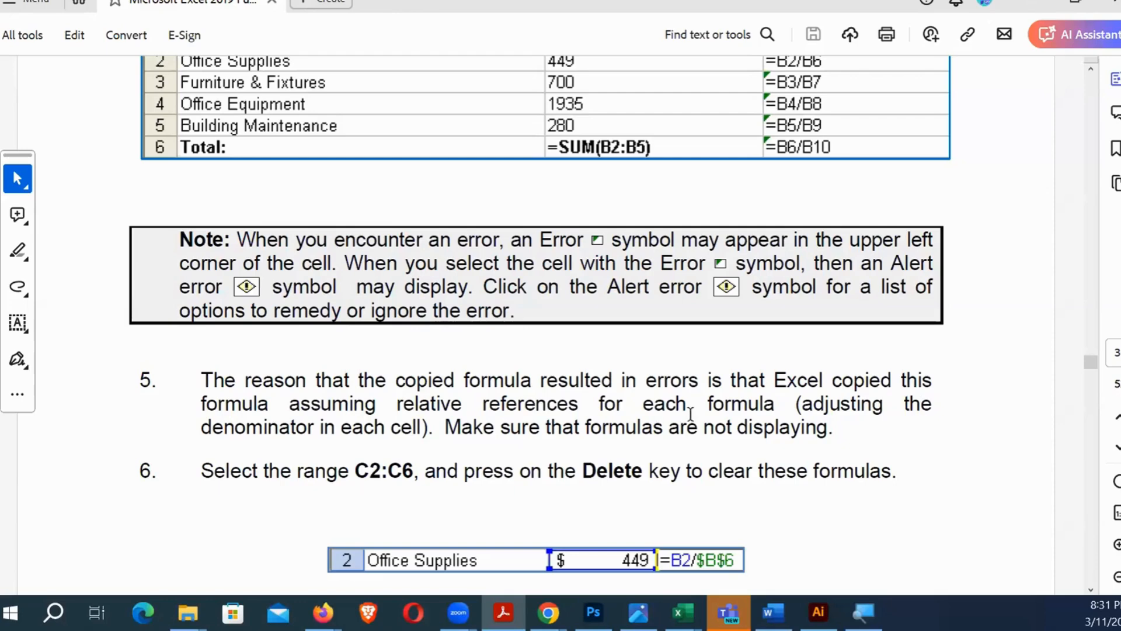
left_click_drag(404, 407, 572, 408)
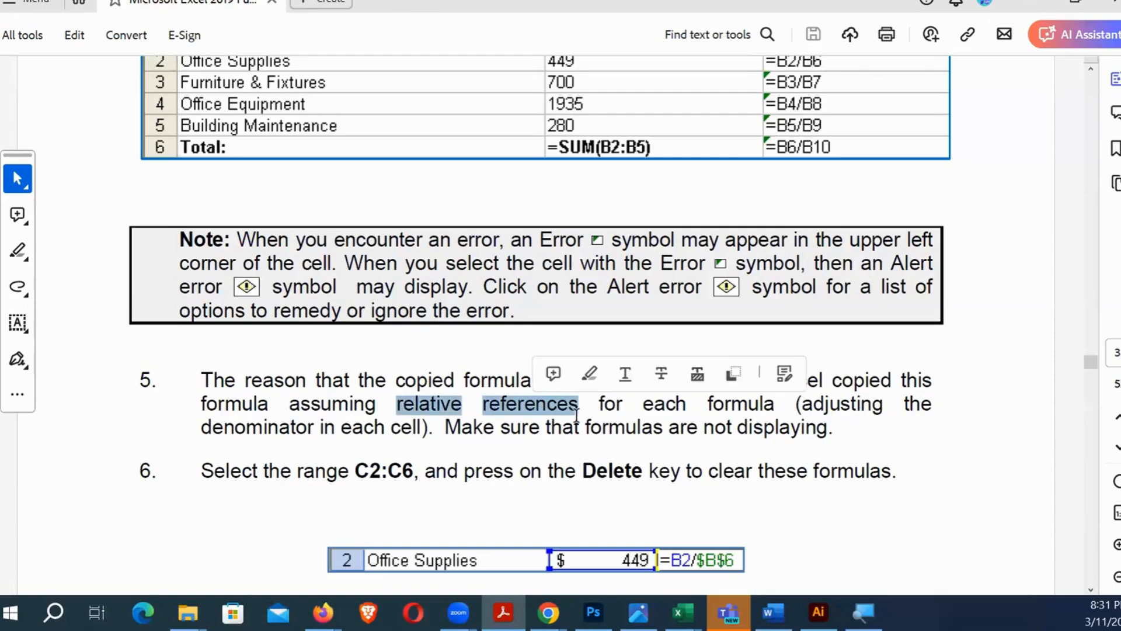
left_click(578, 407)
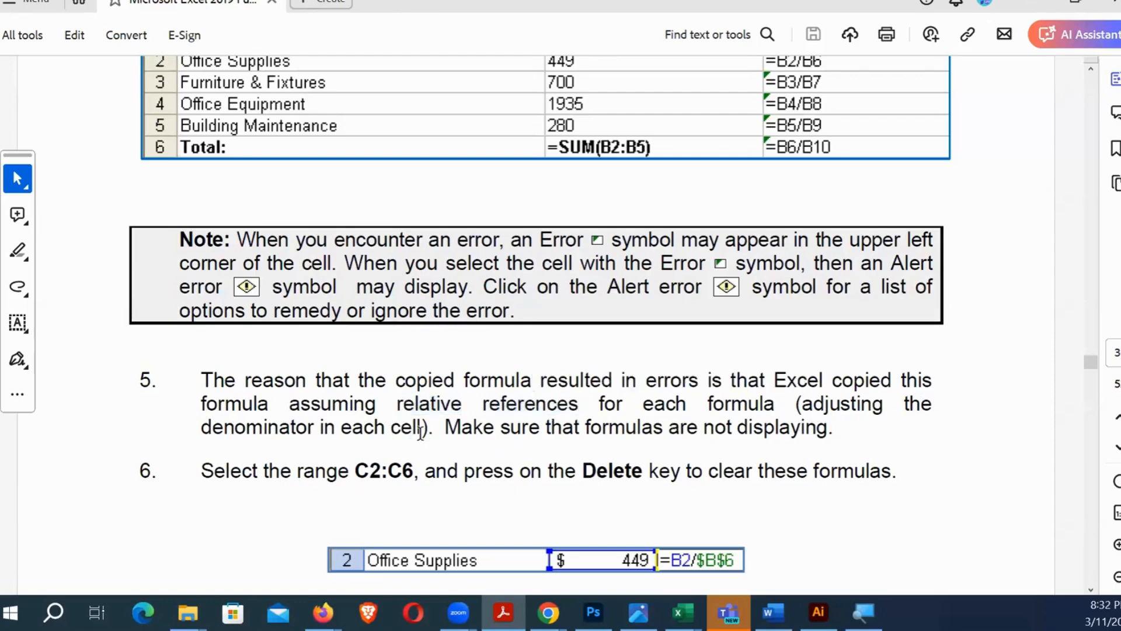
scroll(659, 451, "down", 1)
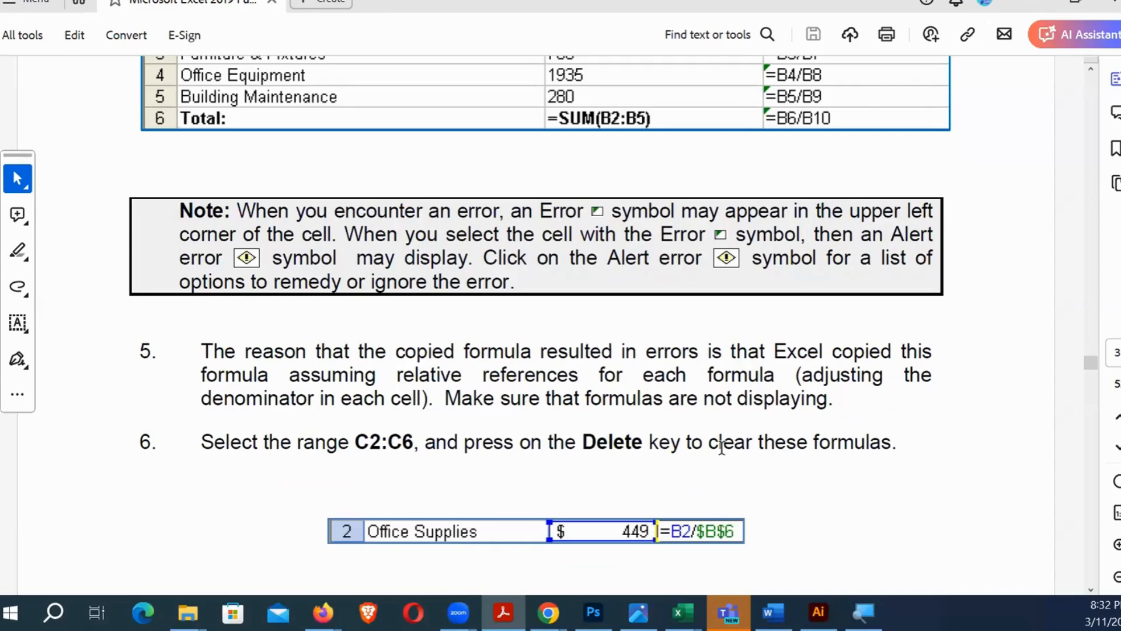
scroll(829, 453, "down", 2)
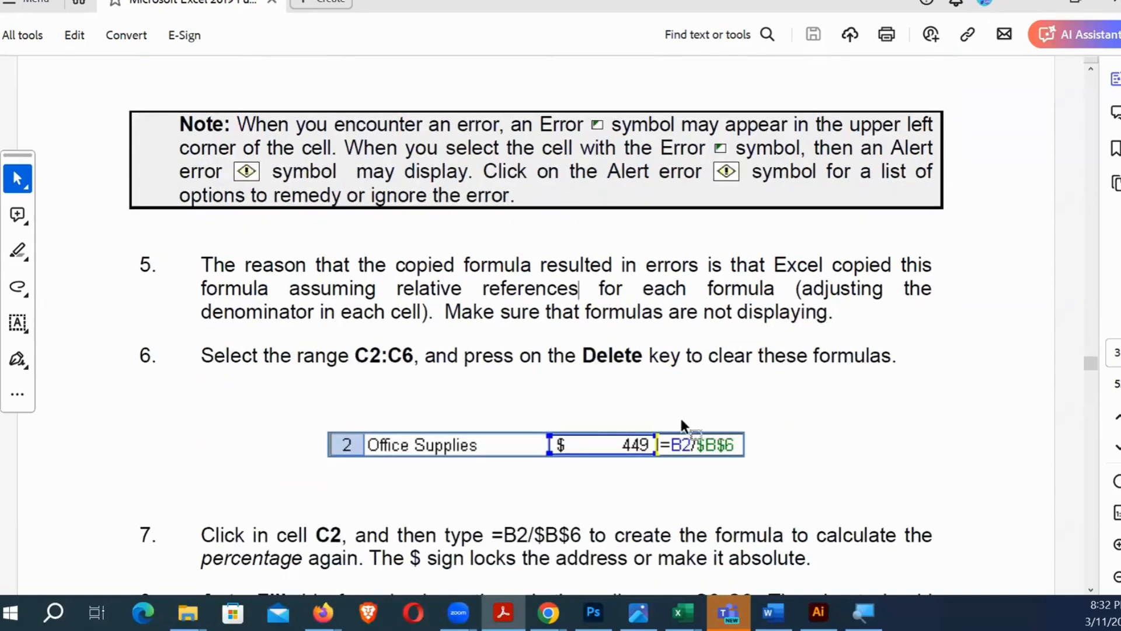
scroll(681, 418, "down", 3)
scroll(681, 409, "down", 2)
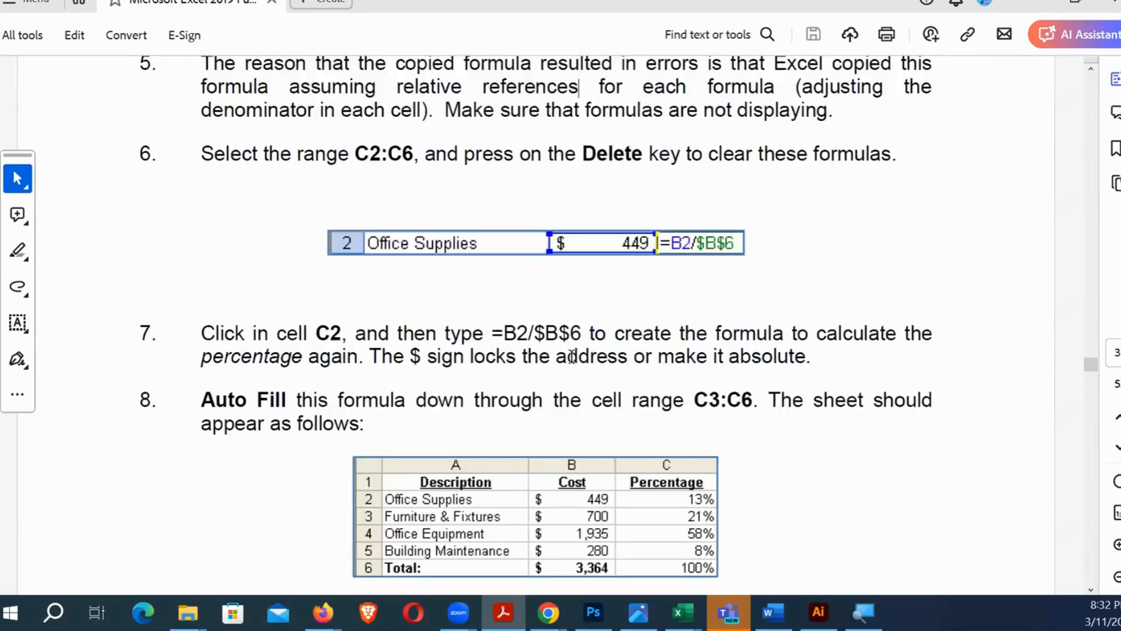
Clear the faulty percentage formulas from cells C3:C5 in the workbook.
key("alt+Tab")
left_click(685, 397)
left_click_drag(580, 315, 570, 389)
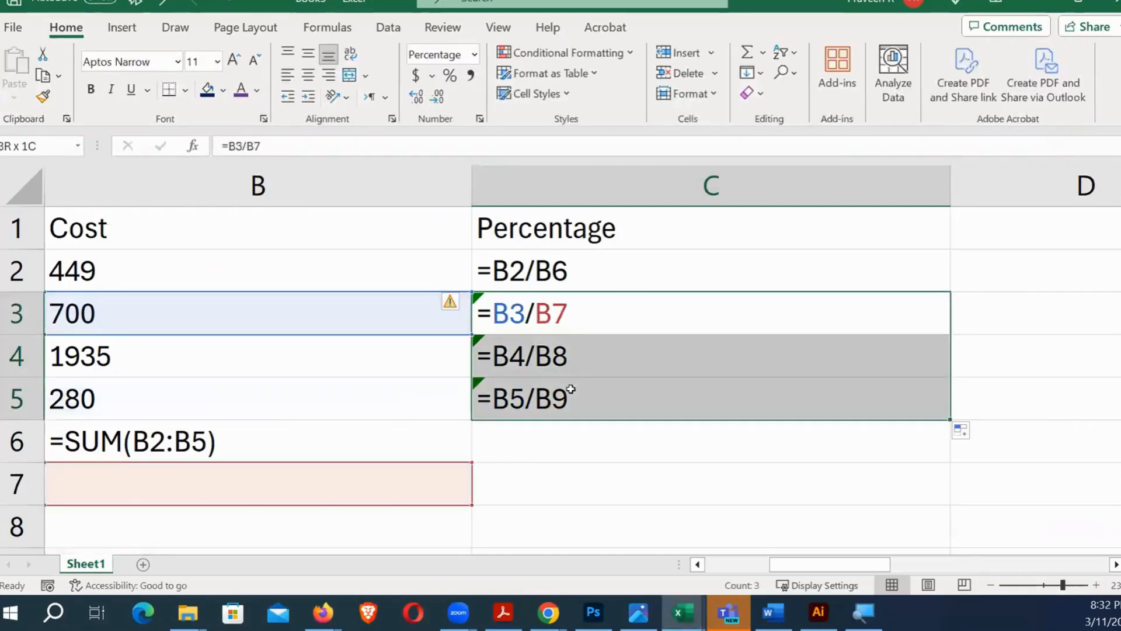
key("Delete")
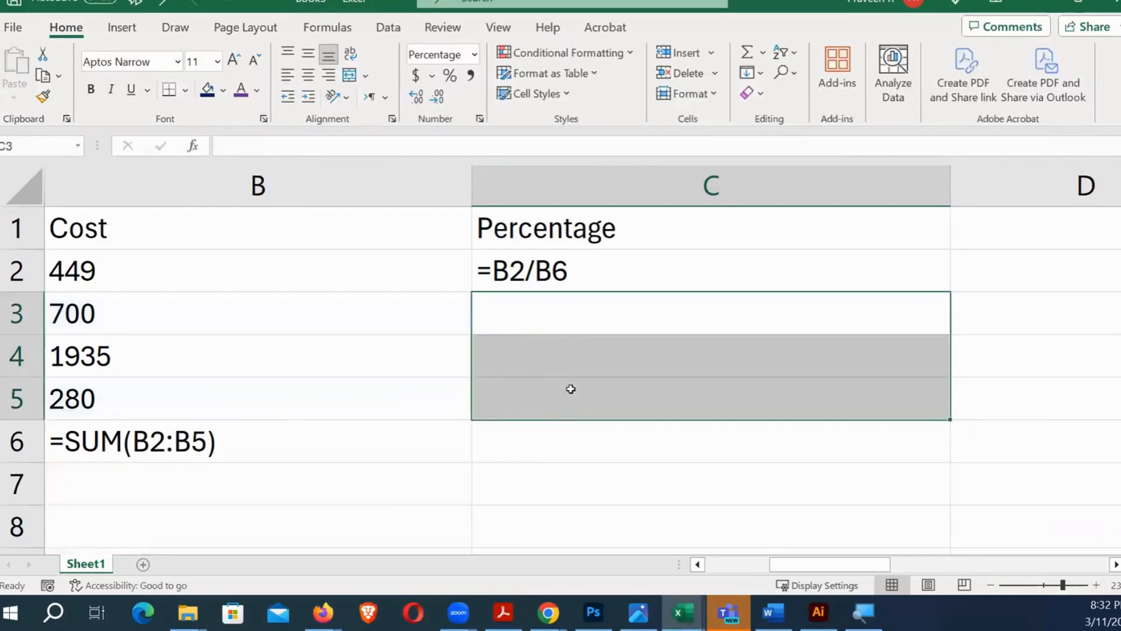
Change the percentage formula in C2 to =B2/$B$6, following the absolute reference shown in the PDF manual.
key("alt+Tab")
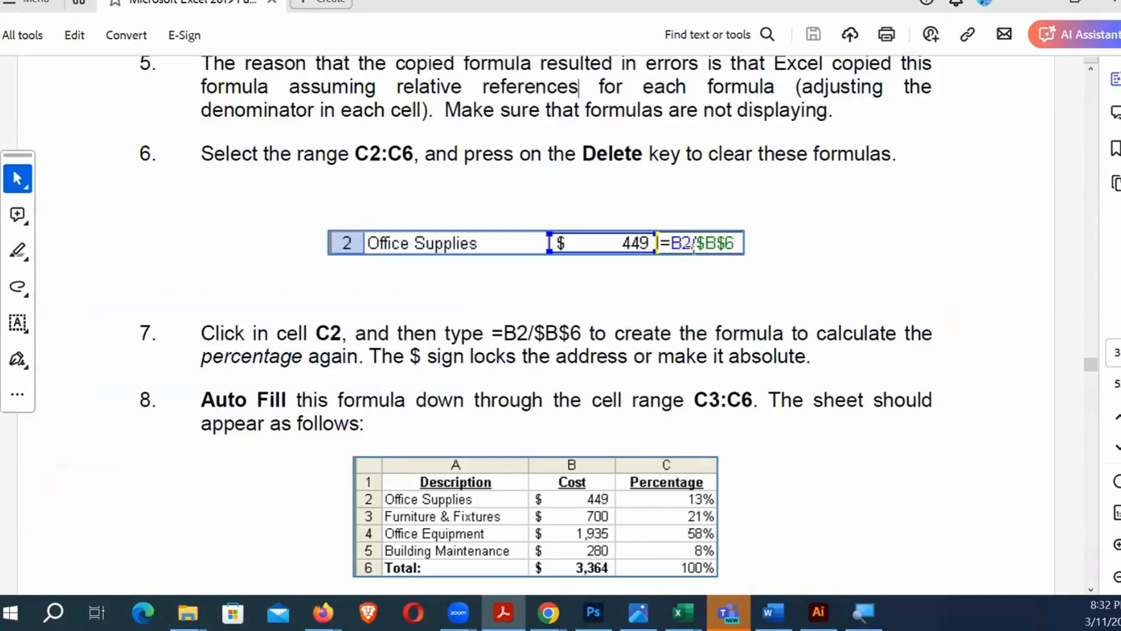
key("alt+Tab")
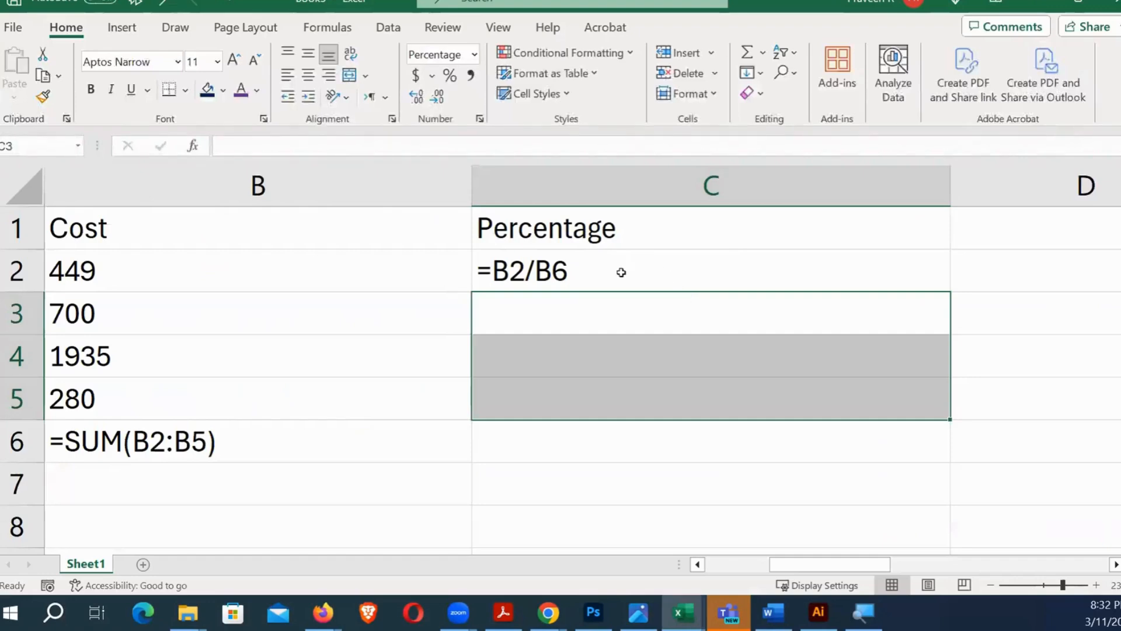
left_click(589, 276)
double_click(581, 272)
left_click(545, 275)
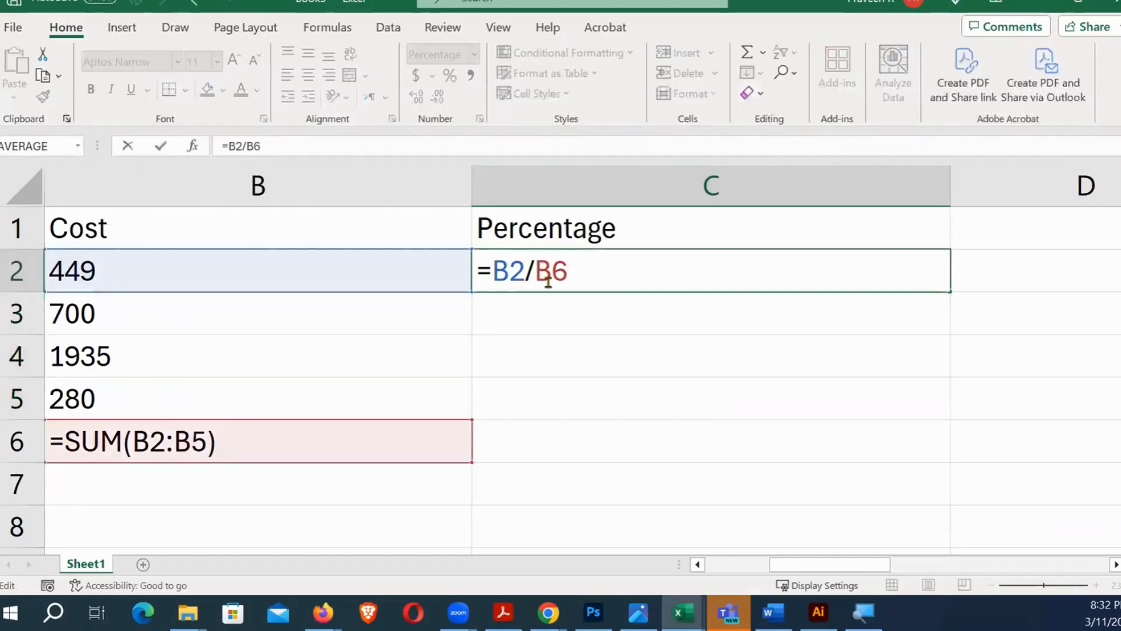
key("Left")
type("$B")
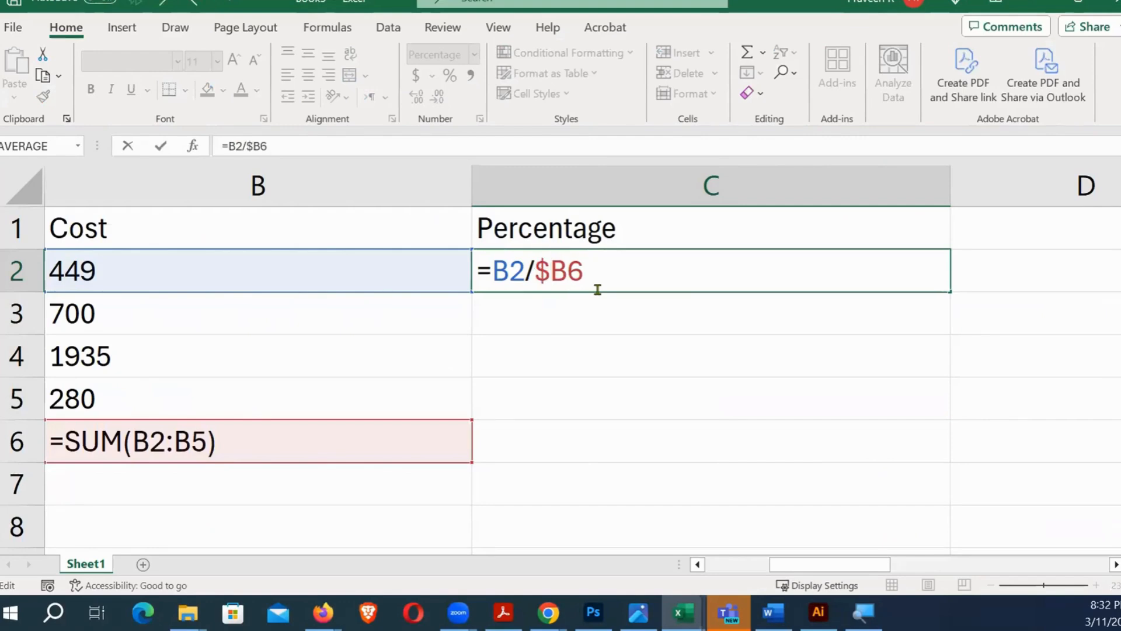
type("$")
left_click(953, 271)
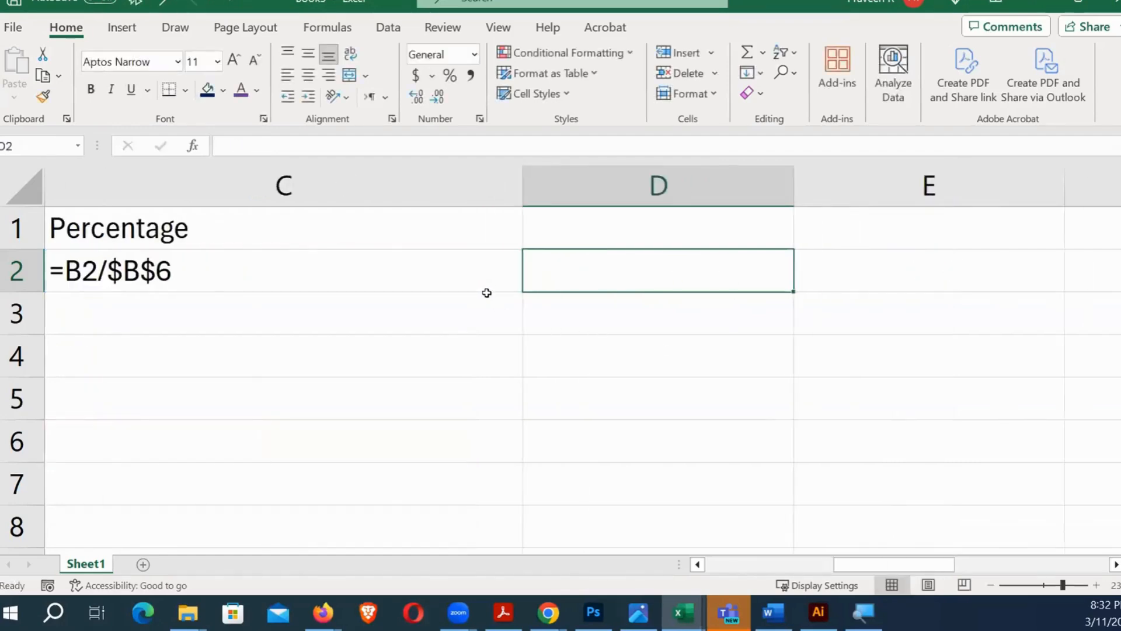
Reselect cell C2 and switch the sheet back to showing results instead of formulas.
double_click(481, 281)
key("Left")
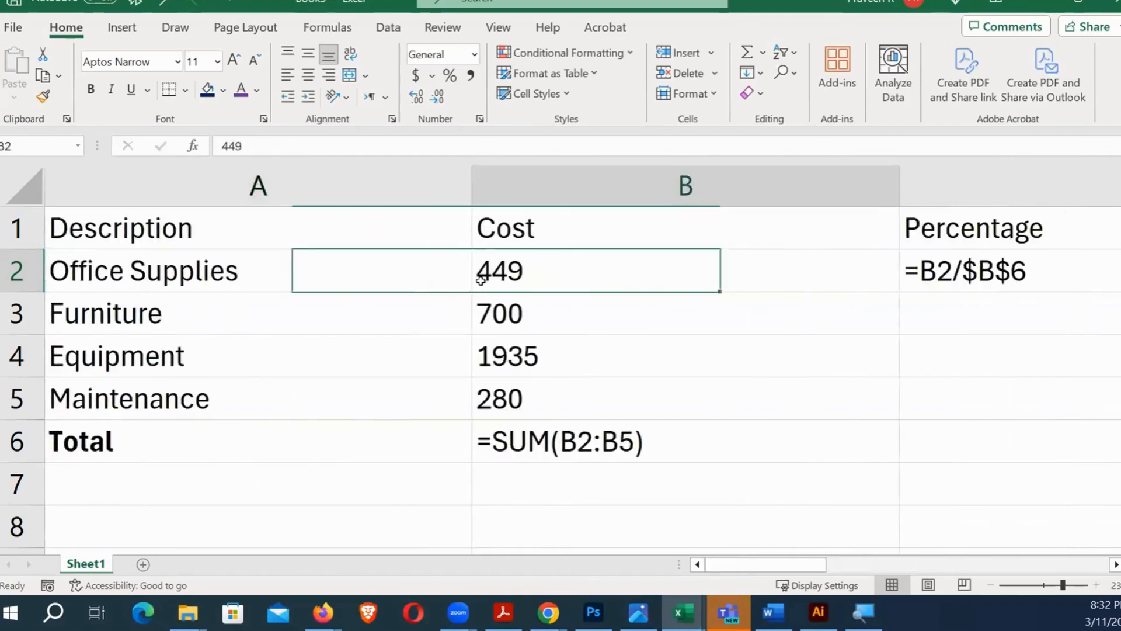
key("Right")
key("Left")
key("Right")
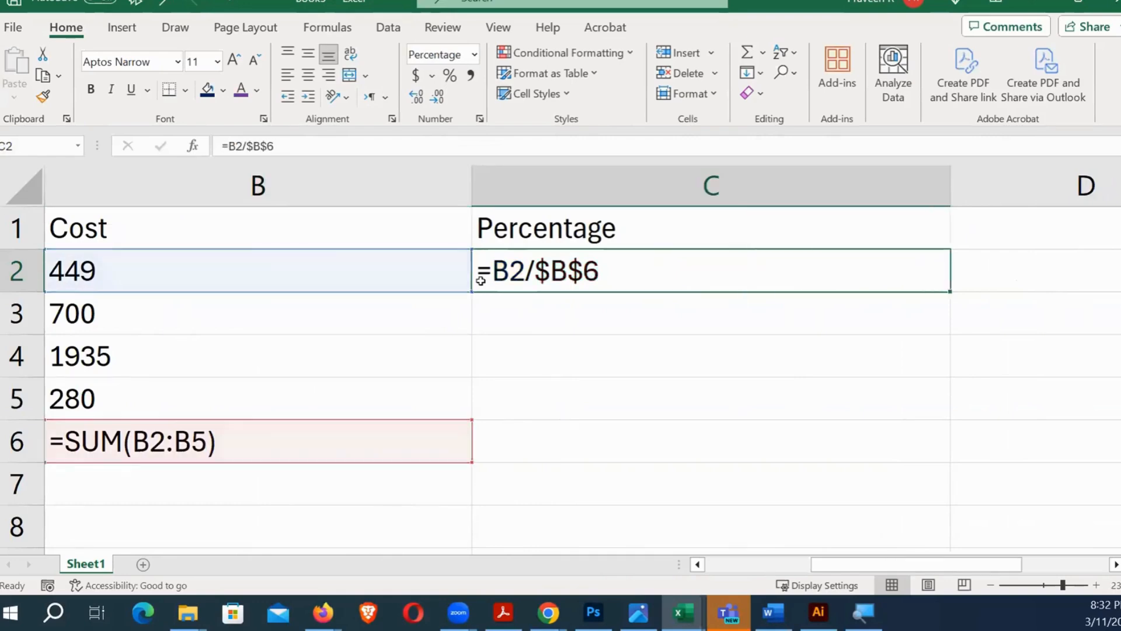
key("ctrl+grave")
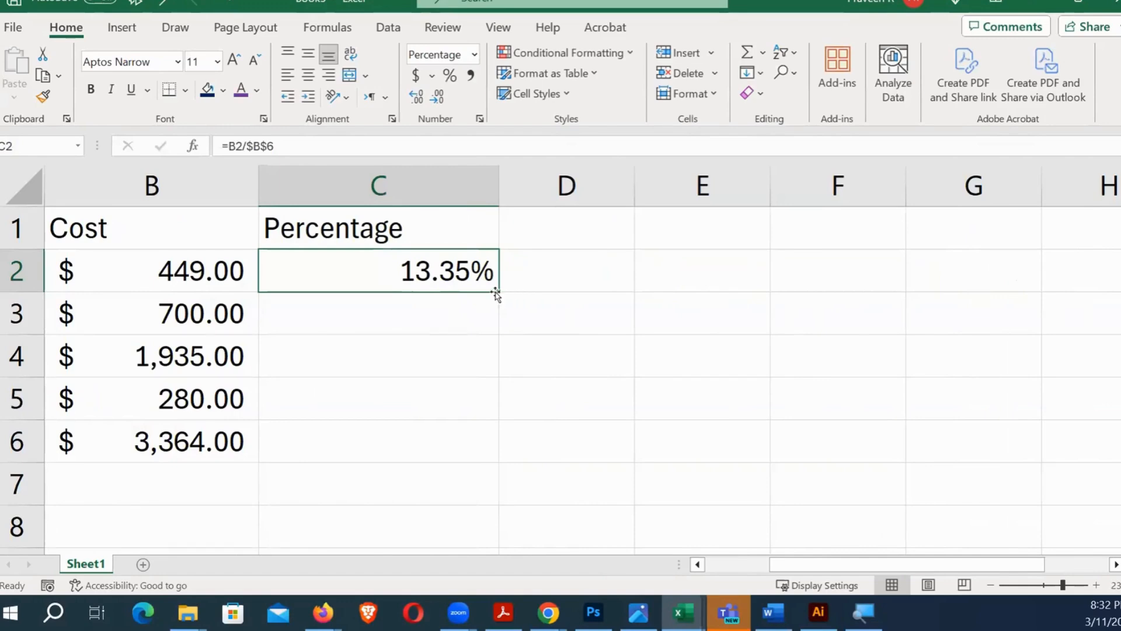
Auto-fill the absolute-reference formula from C2 down through C5.
left_click_drag(495, 294, 496, 322)
key("ctrl+z")
left_click(597, 313)
left_click(493, 286)
left_click_drag(497, 292, 505, 423)
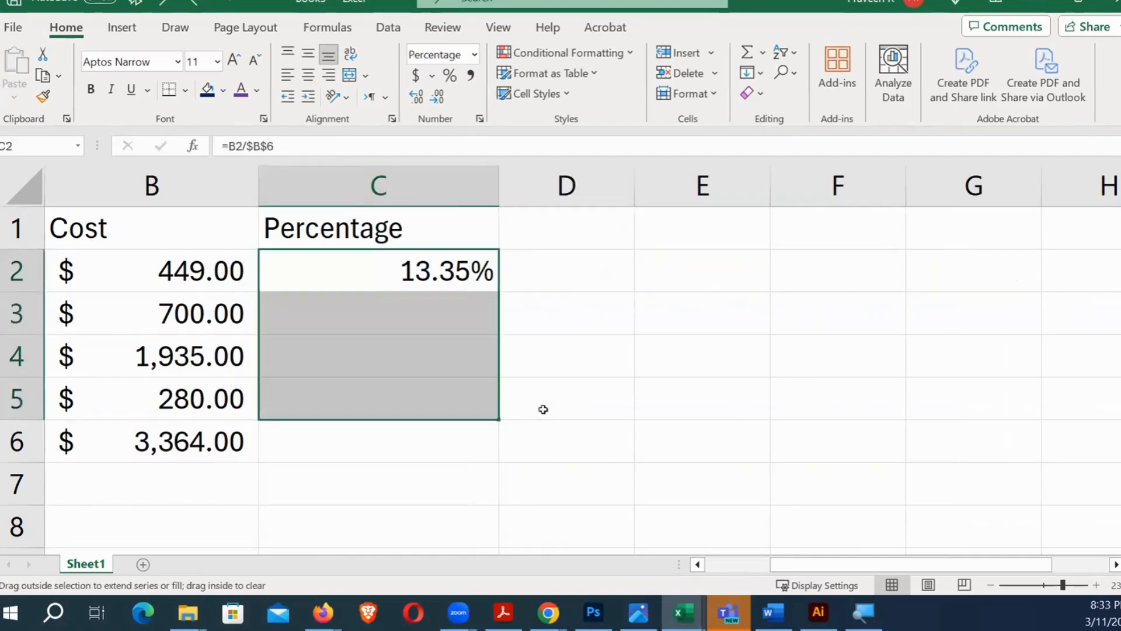
left_click(629, 355)
Display the formulas again and examine how the filled Percentage formulas keep the $B$6 denominator from row to row.
left_click(466, 310)
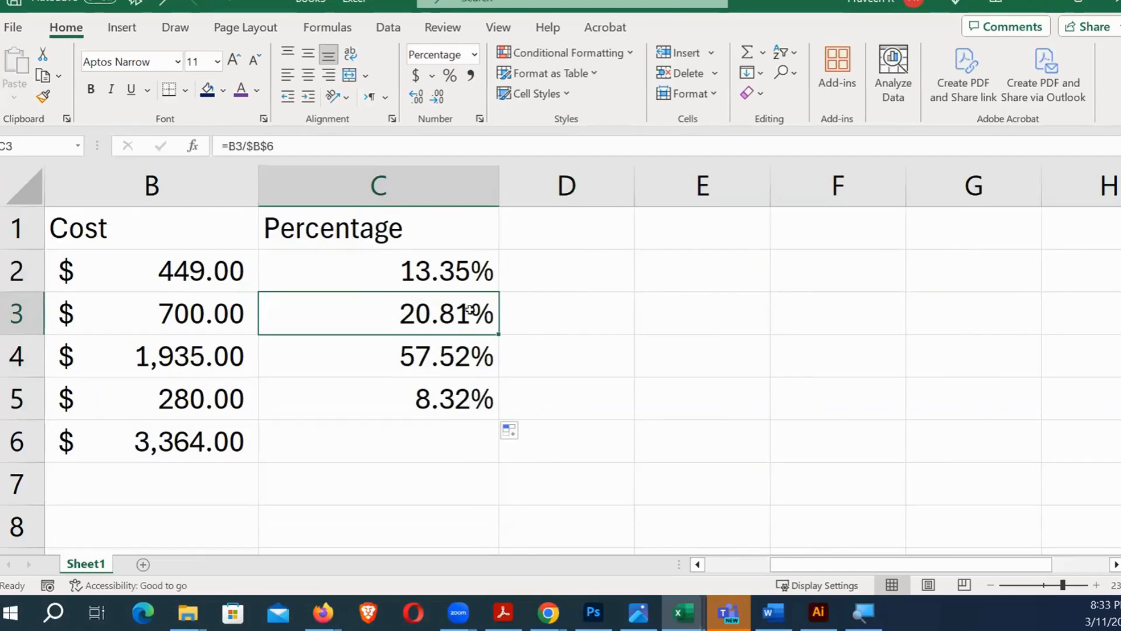
key("ctrl+s")
left_click(752, 441)
key("ctrl+grave")
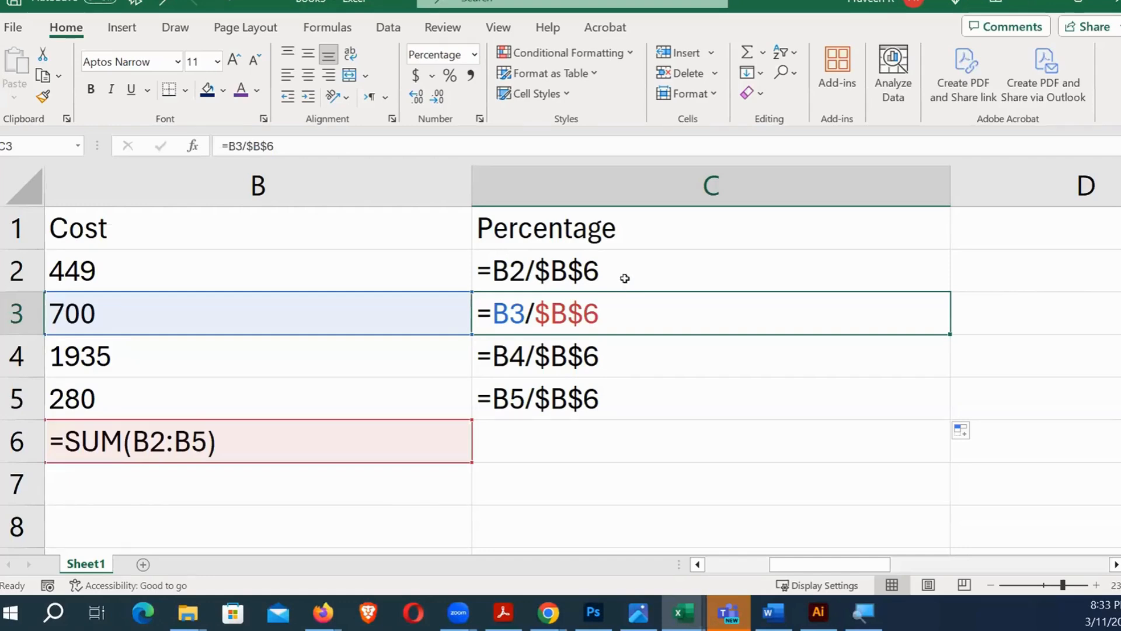
left_click(580, 275)
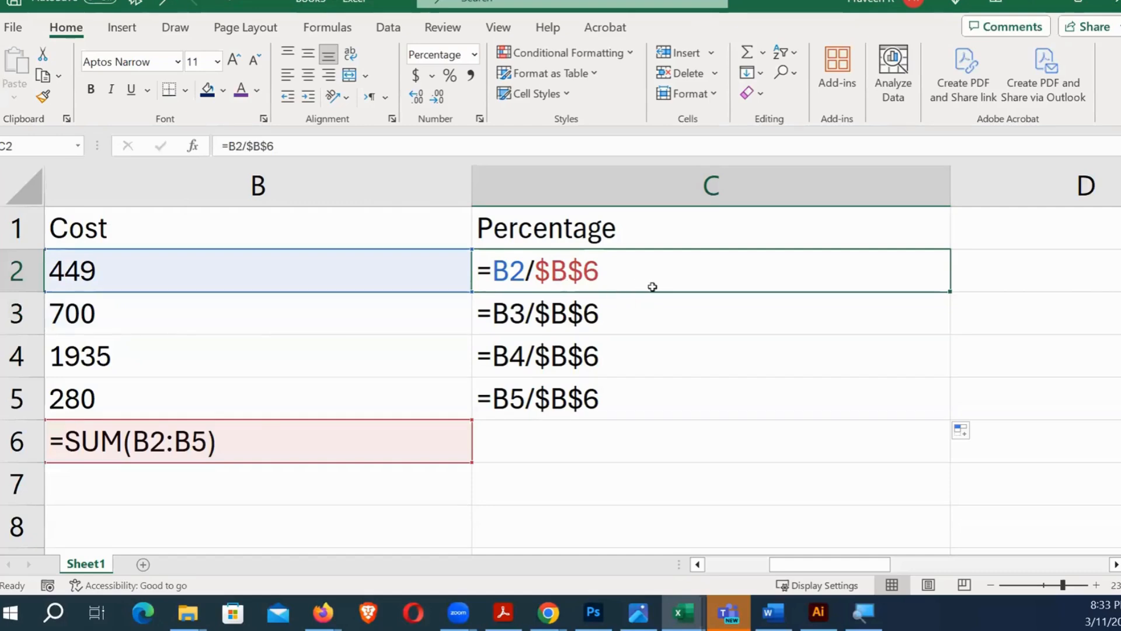
left_click(990, 342)
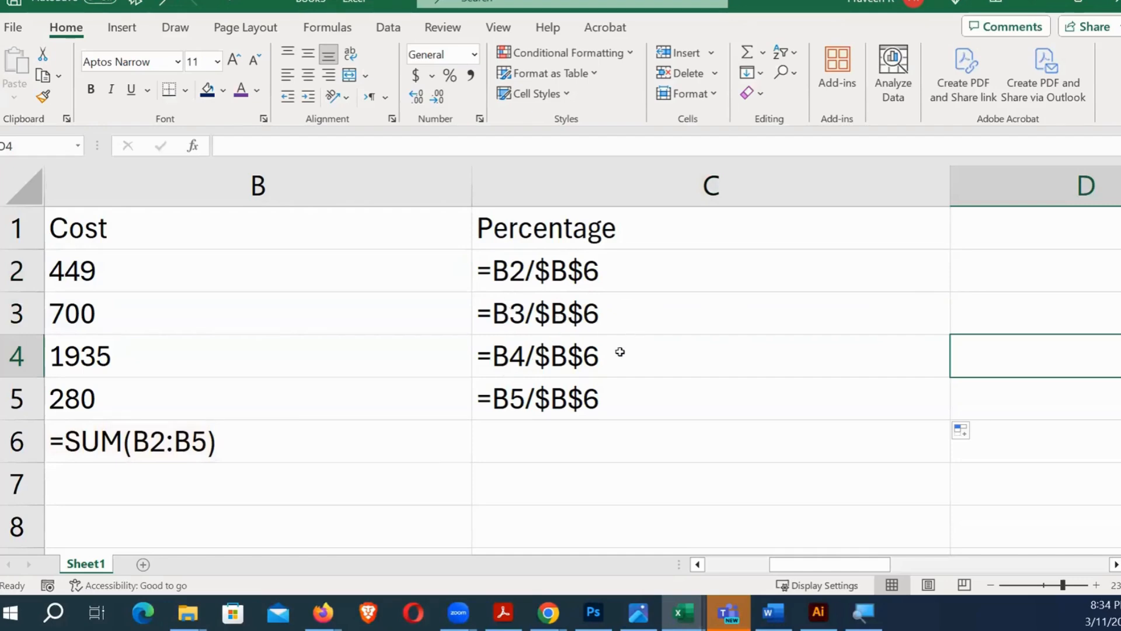
left_click(607, 509)
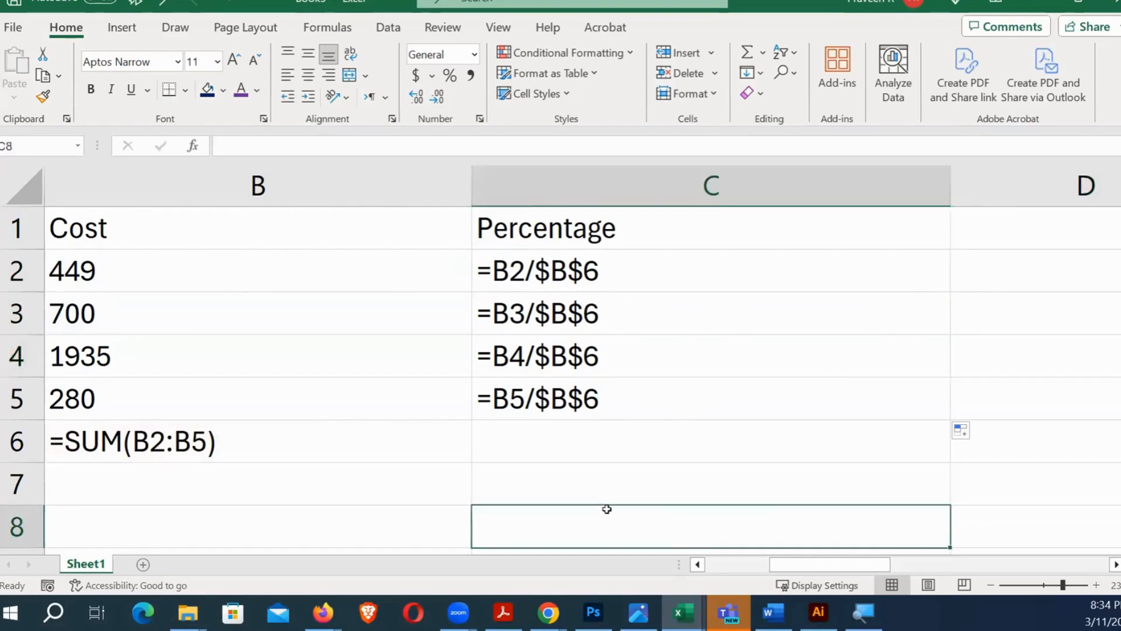
key("ctrl+s")
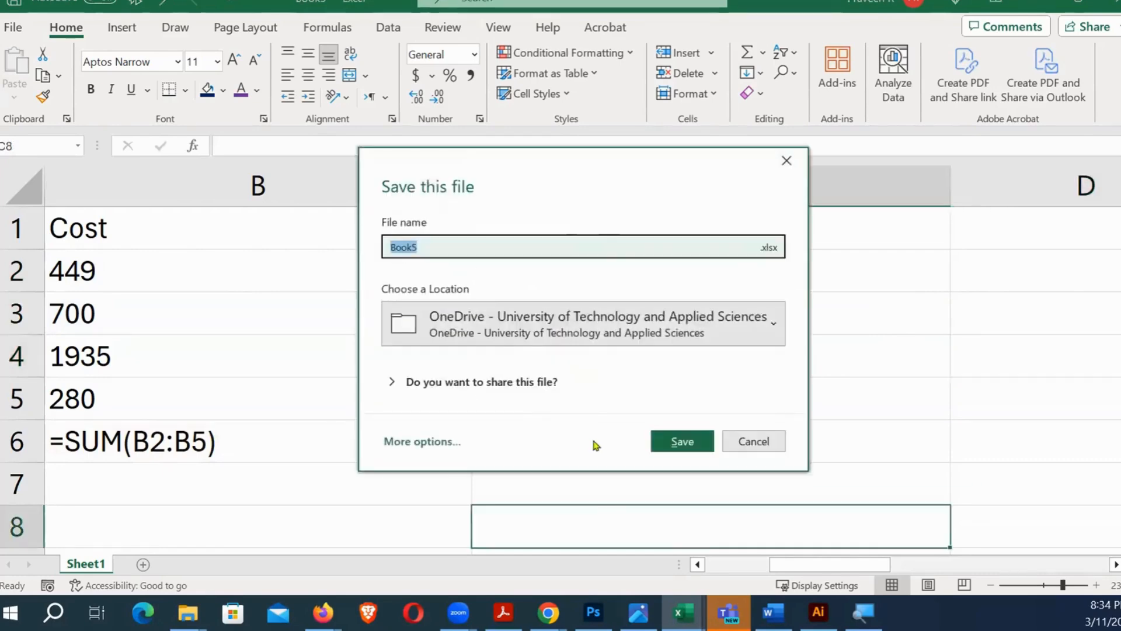
key("Escape")
scroll(600, 403, "down", 2)
left_click(278, 460)
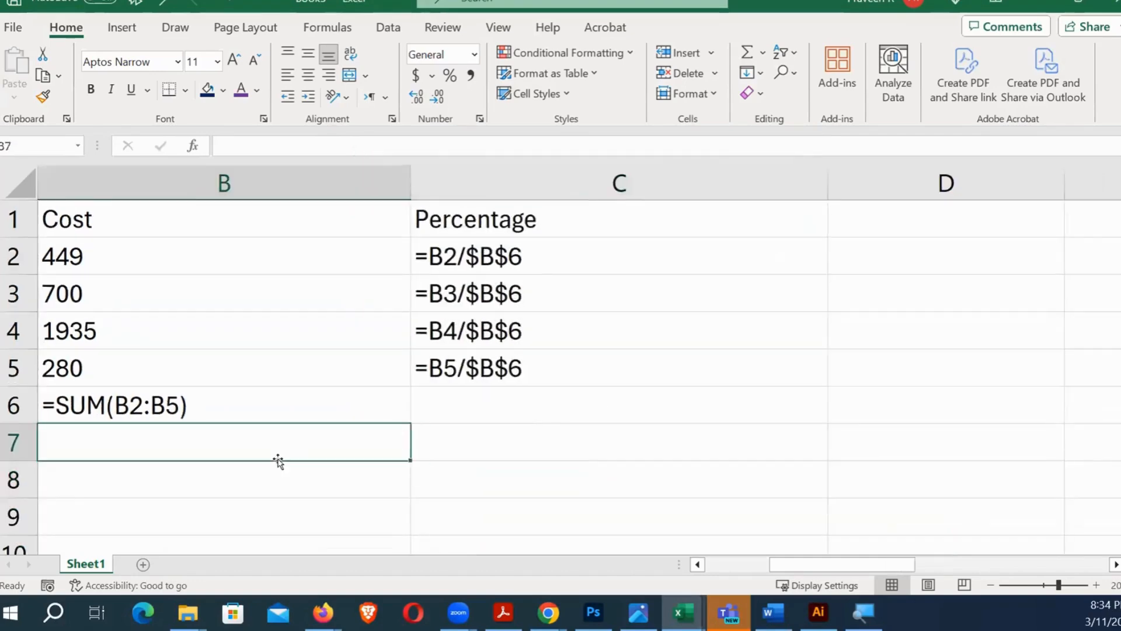
key("Down")
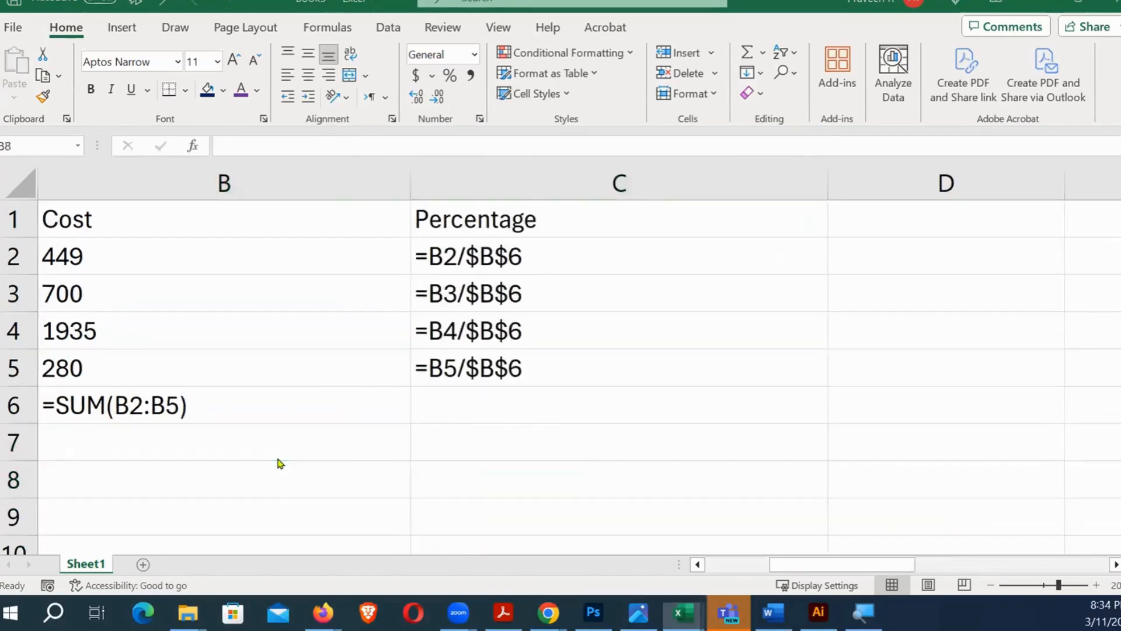